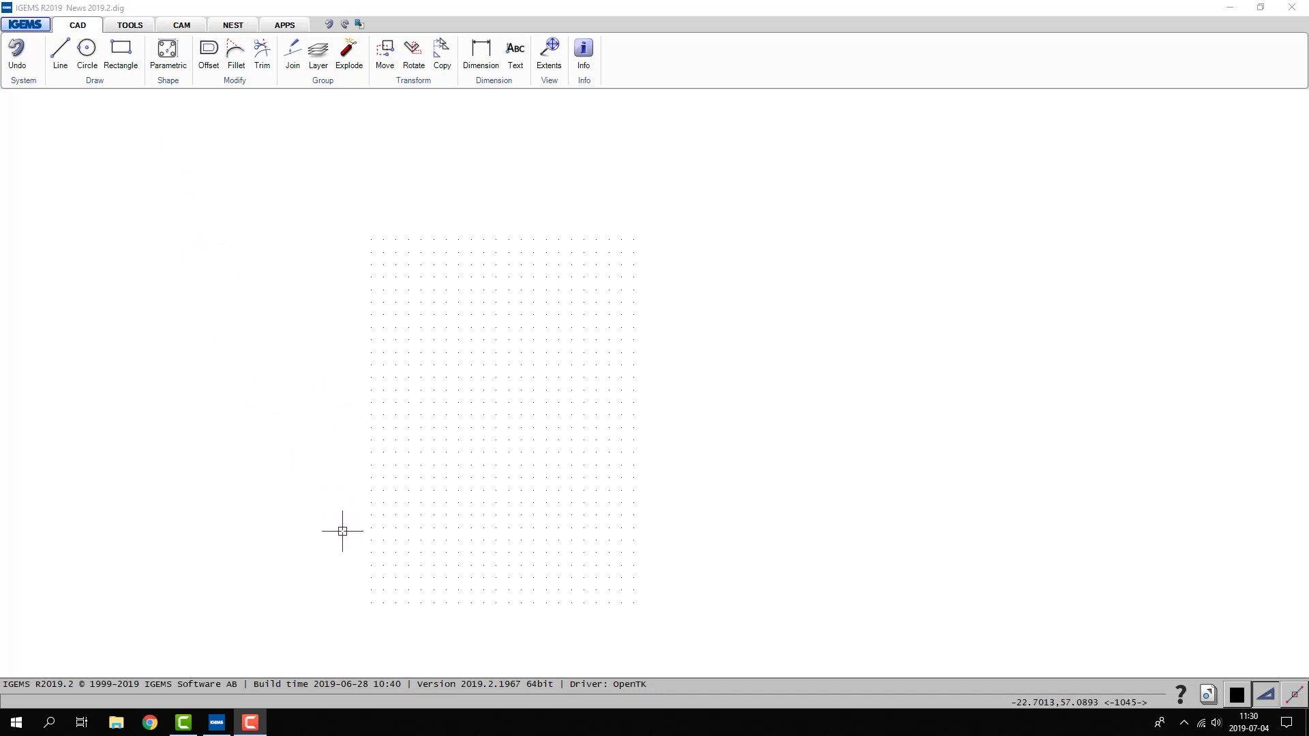
- Draw a 2000 by 1000 mm rectangle starting at the lower-left corner of the dot grid
{"action": "left_click", "coordinate": [120, 49]}
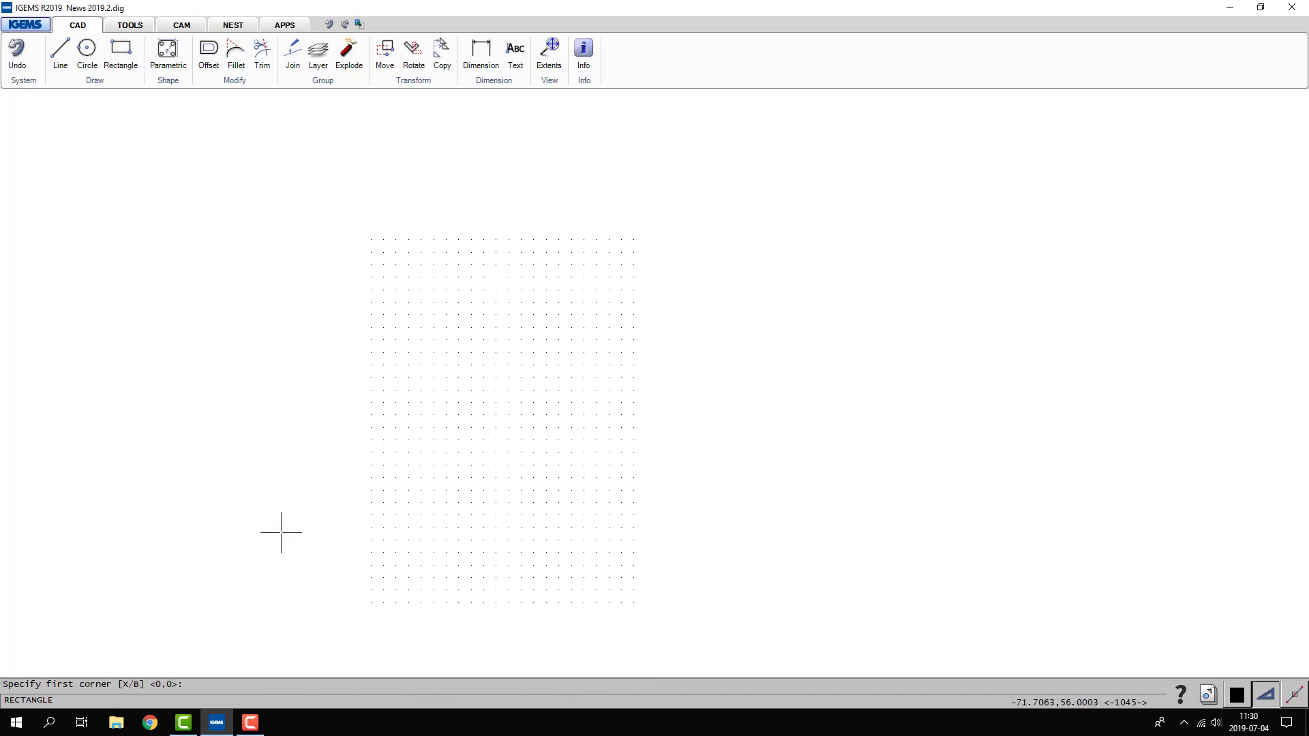
{"action": "left_click", "coordinate": [371, 603]}
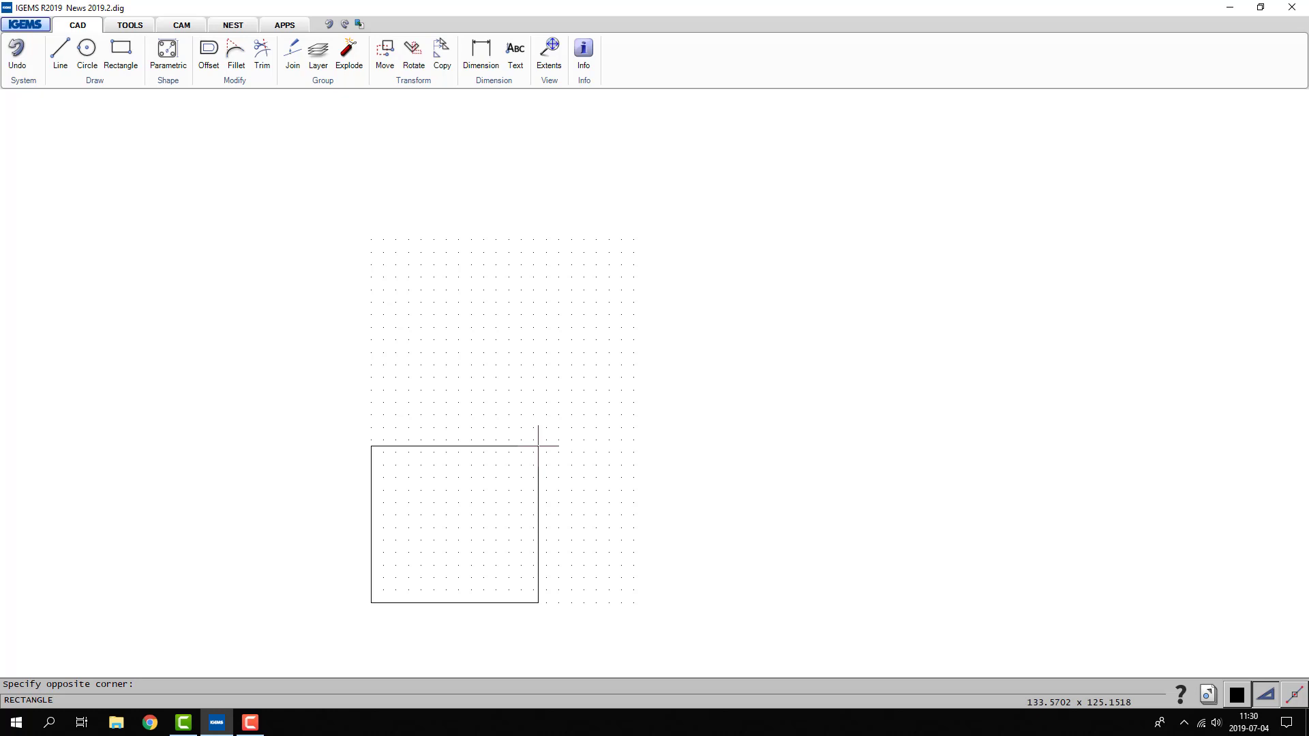
{"action": "type", "text": "200"}
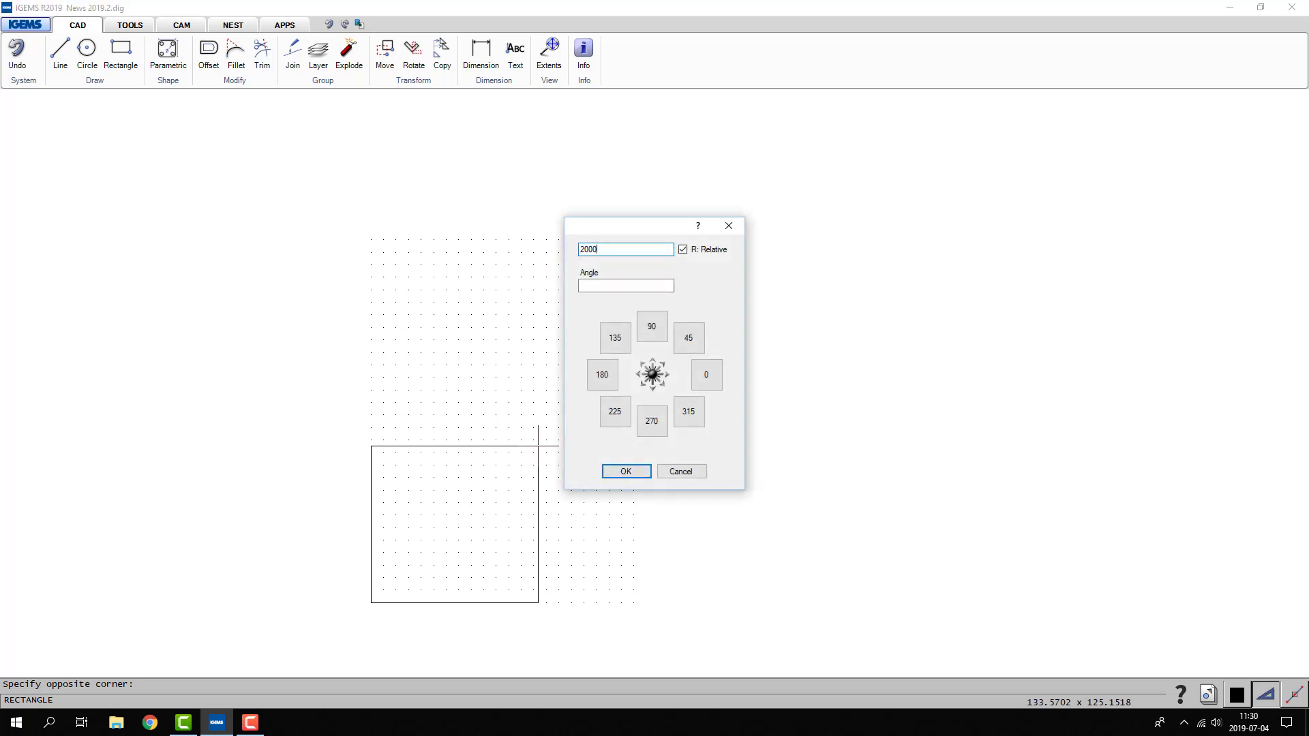
{"action": "type", "text": "0"}
{"action": "type", "text": ",1000"}
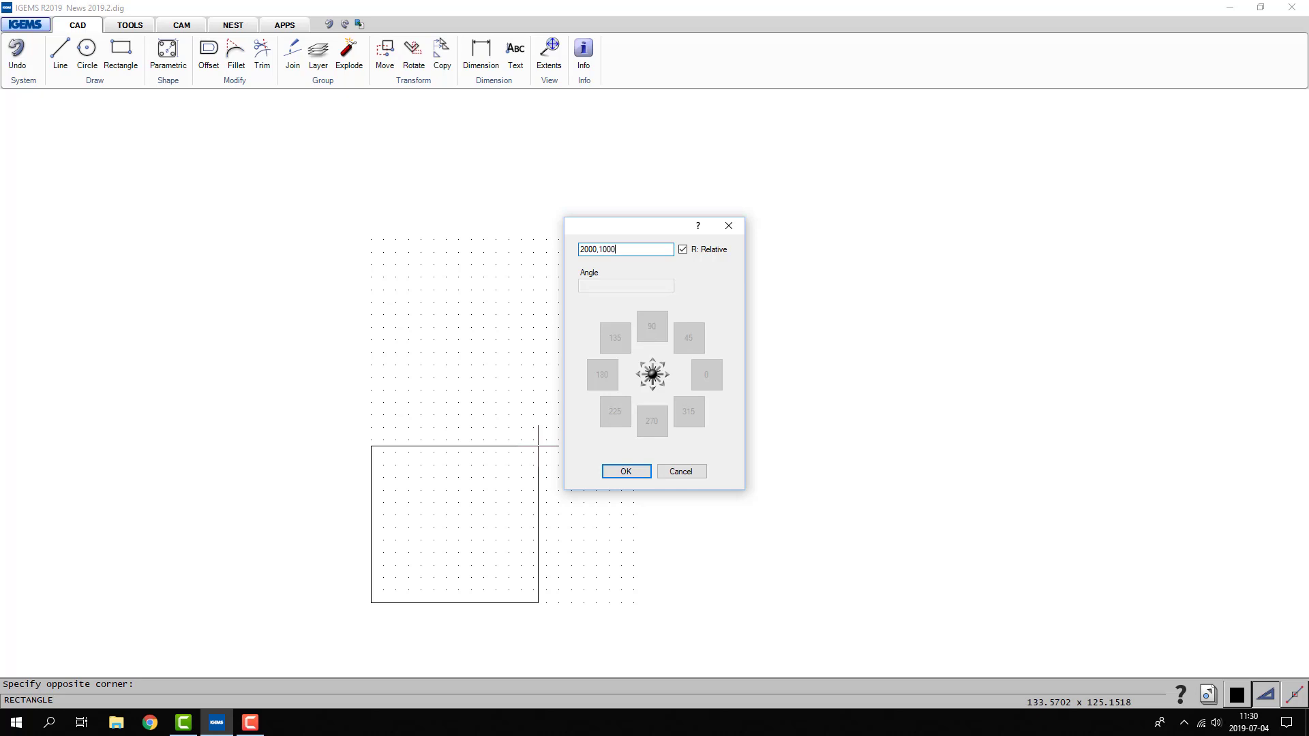
{"action": "key", "text": "Return"}
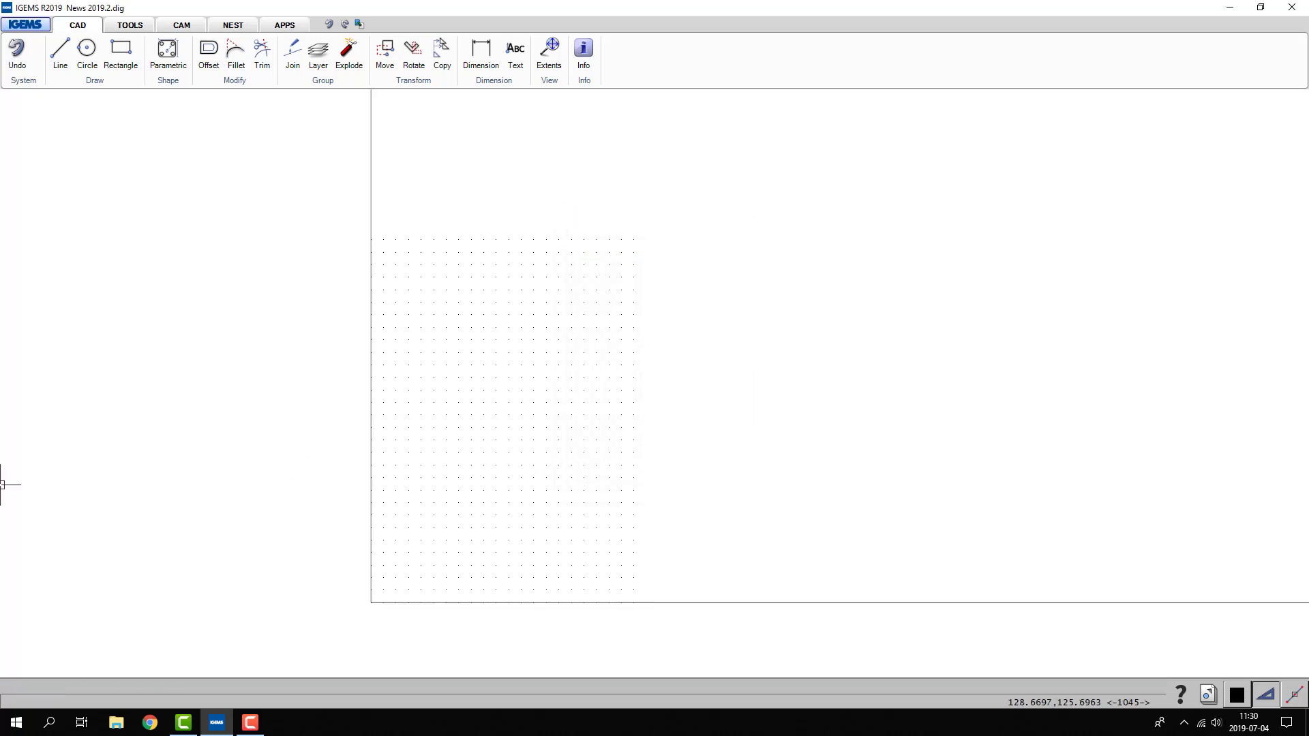
{"action": "scroll", "coordinate": [198, 532], "scroll_direction": "down", "scroll_amount": 5}
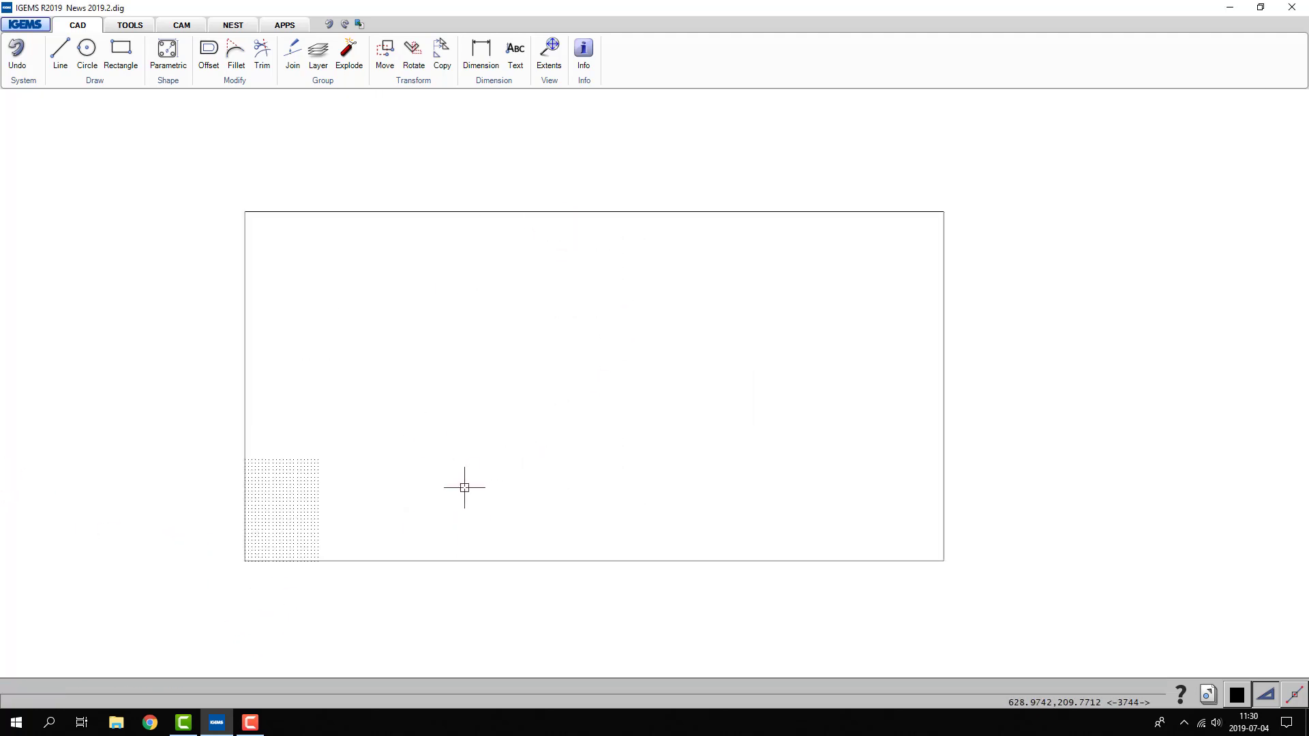
- Edit the IGEMS machine's Various settings and select IGEMS as the machine layout template
{"action": "left_click", "coordinate": [162, 29]}
{"action": "left_click", "coordinate": [19, 53]}
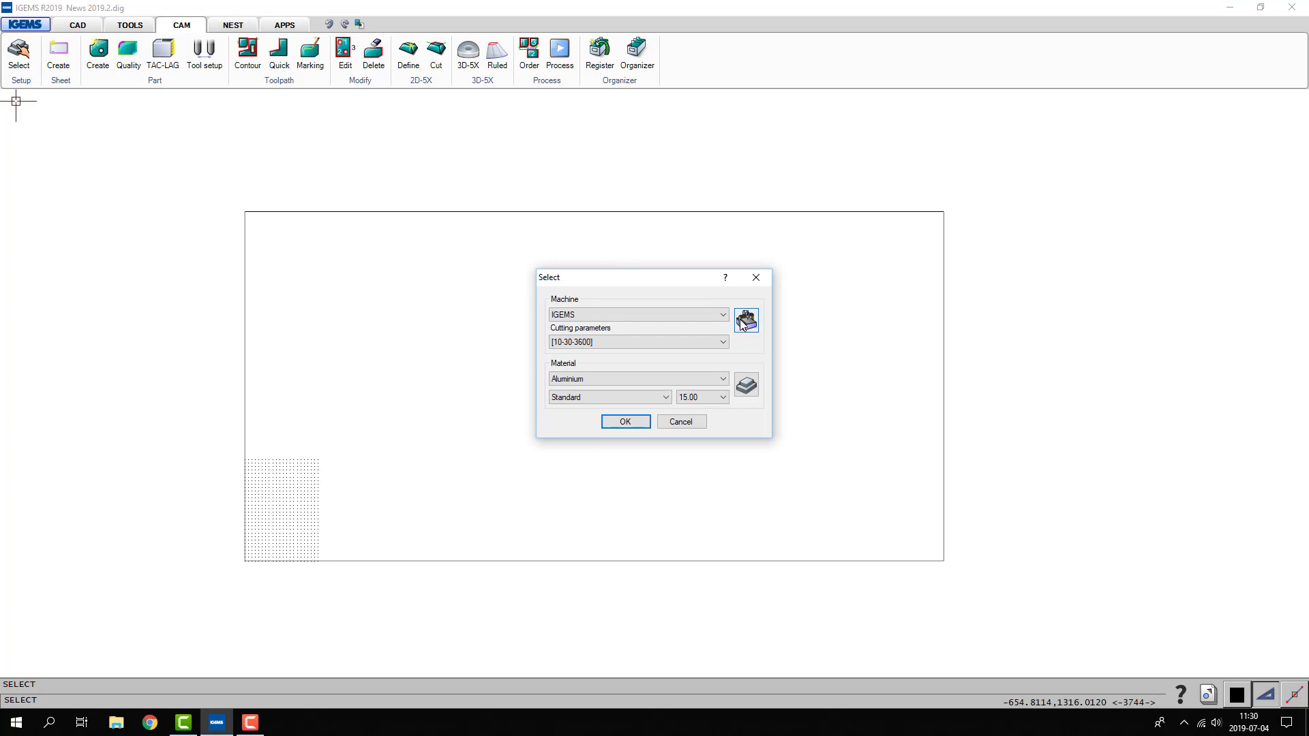
{"action": "left_click", "coordinate": [743, 322]}
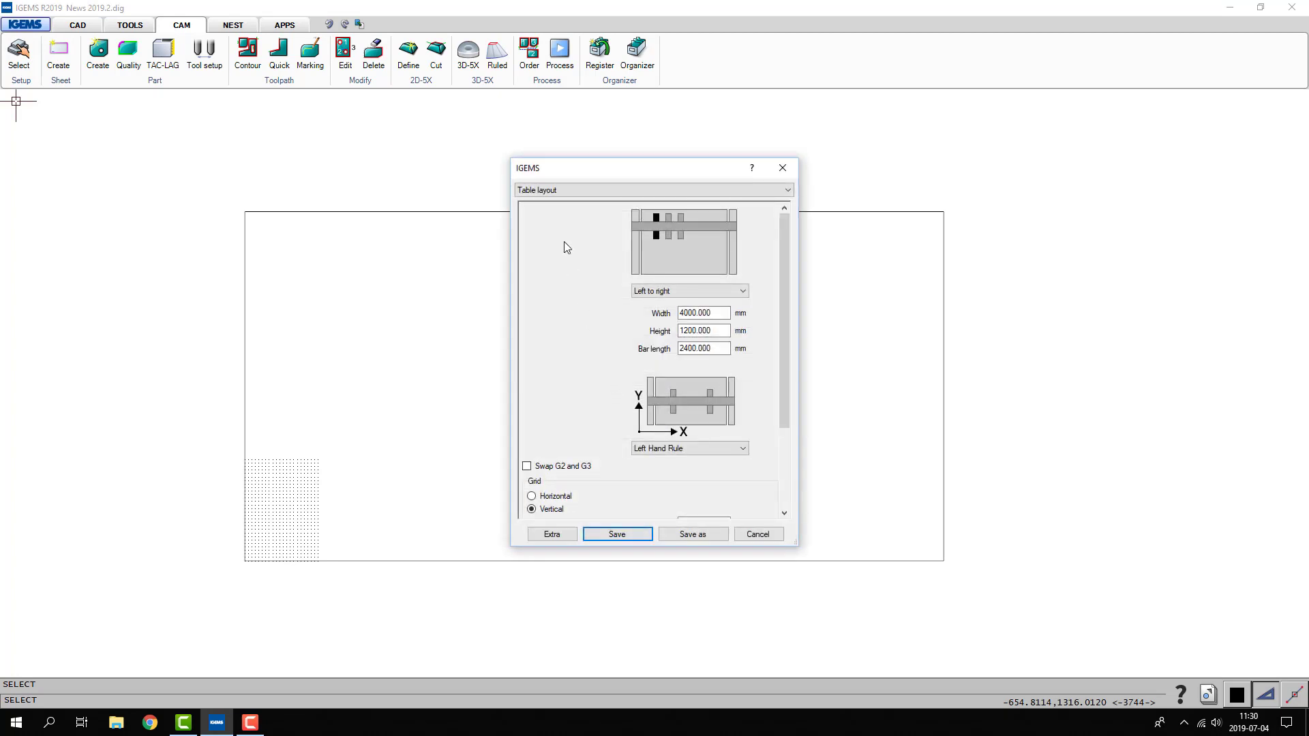
{"action": "left_click", "coordinate": [546, 190]}
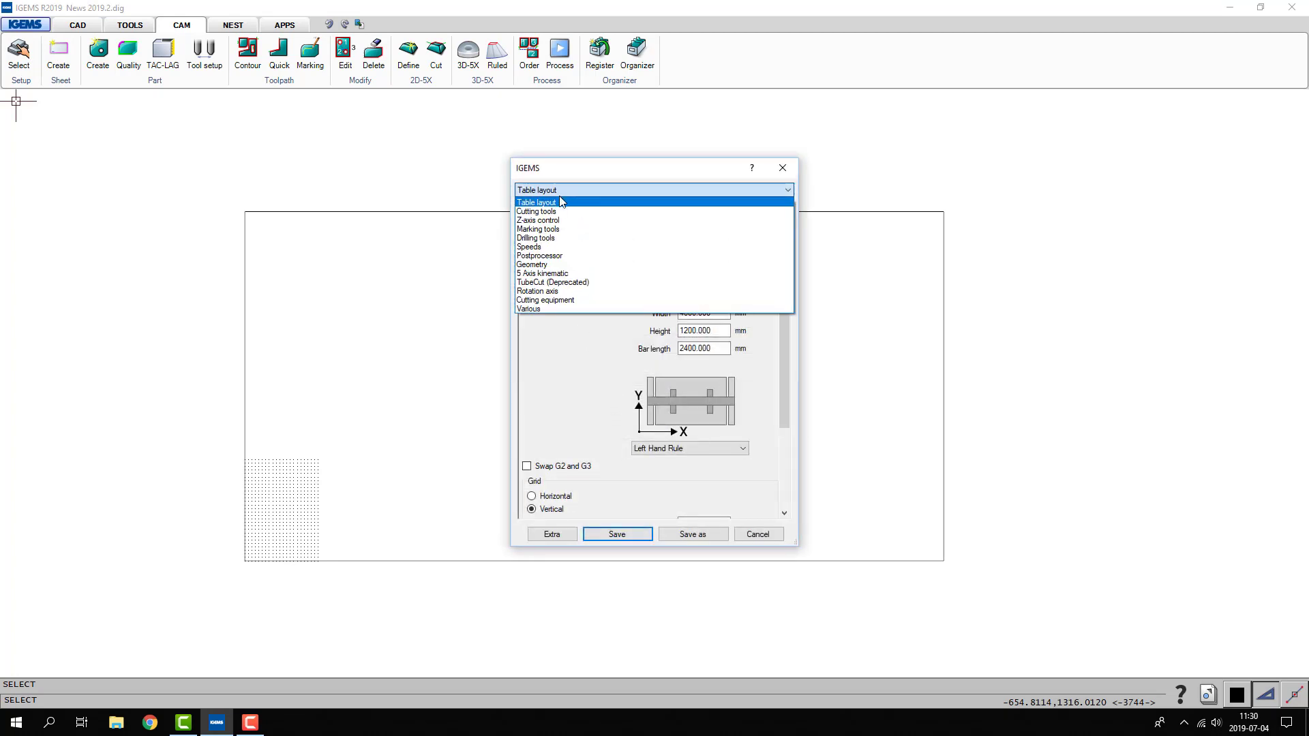
{"action": "left_click", "coordinate": [540, 309]}
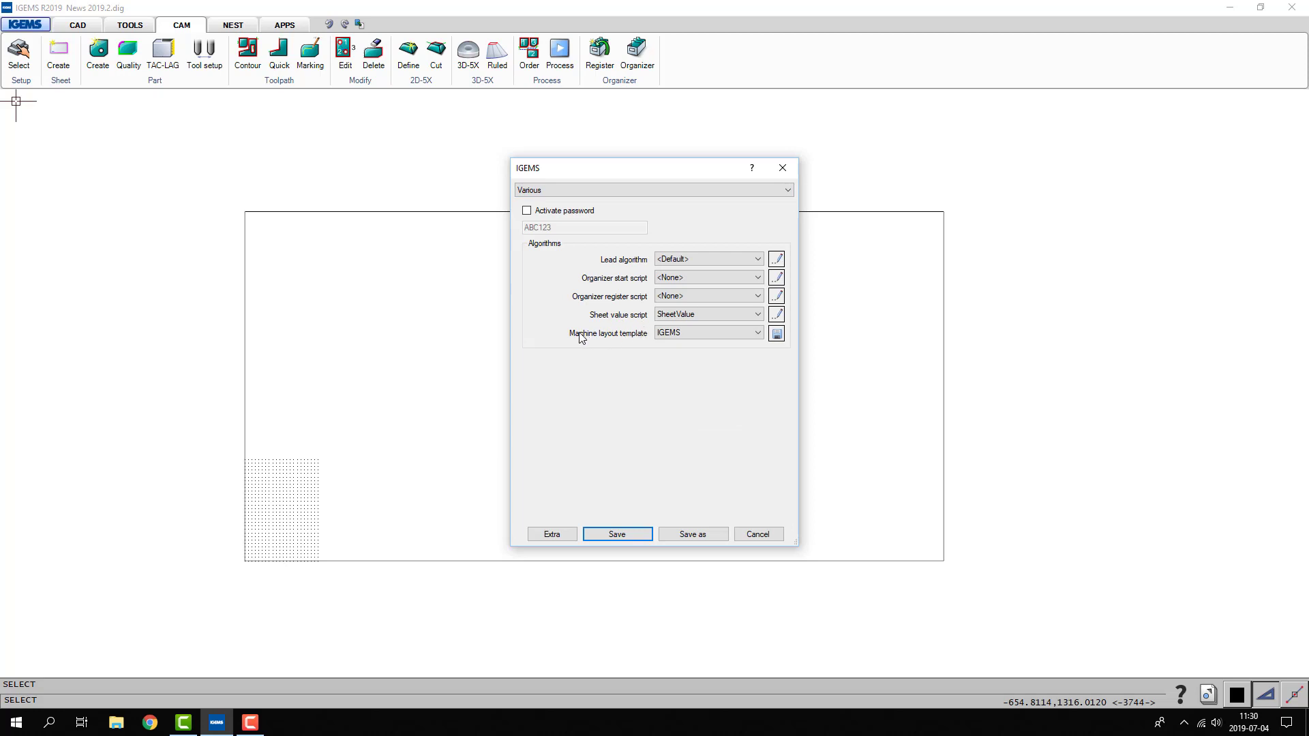
{"action": "left_click", "coordinate": [679, 339]}
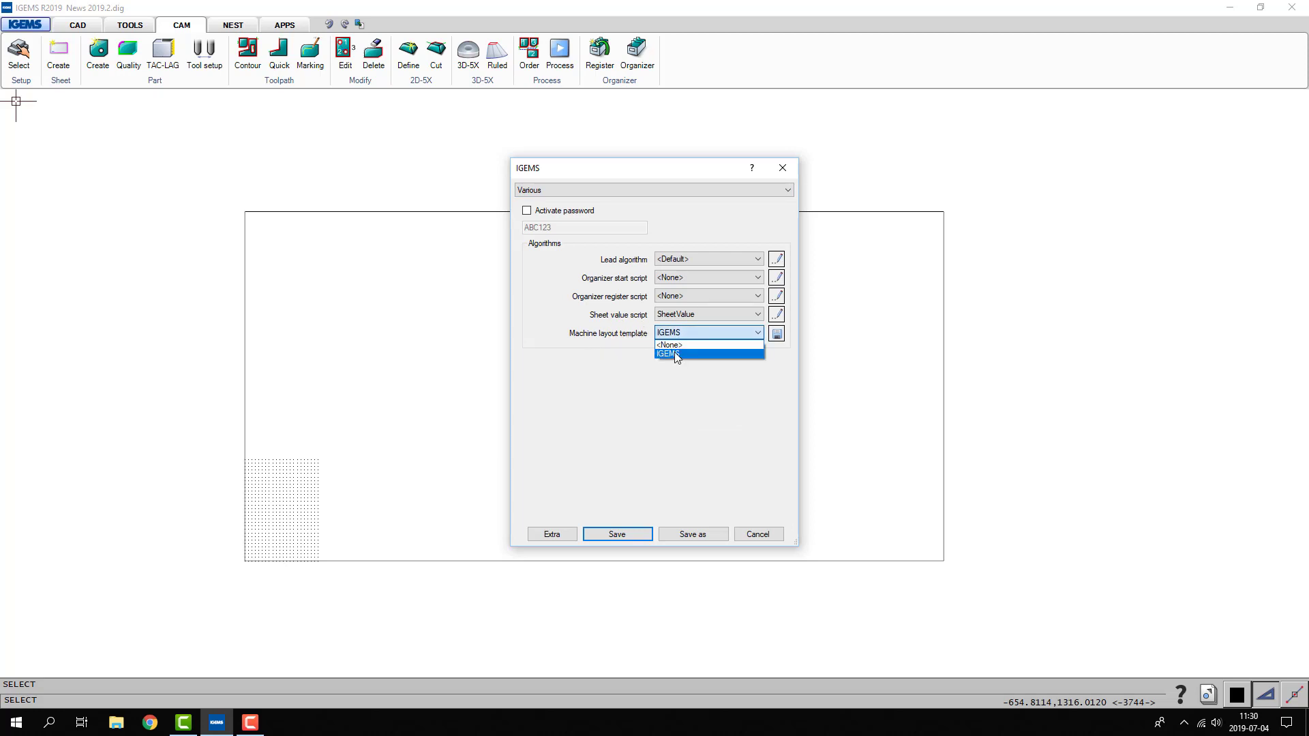
{"action": "left_click", "coordinate": [675, 352]}
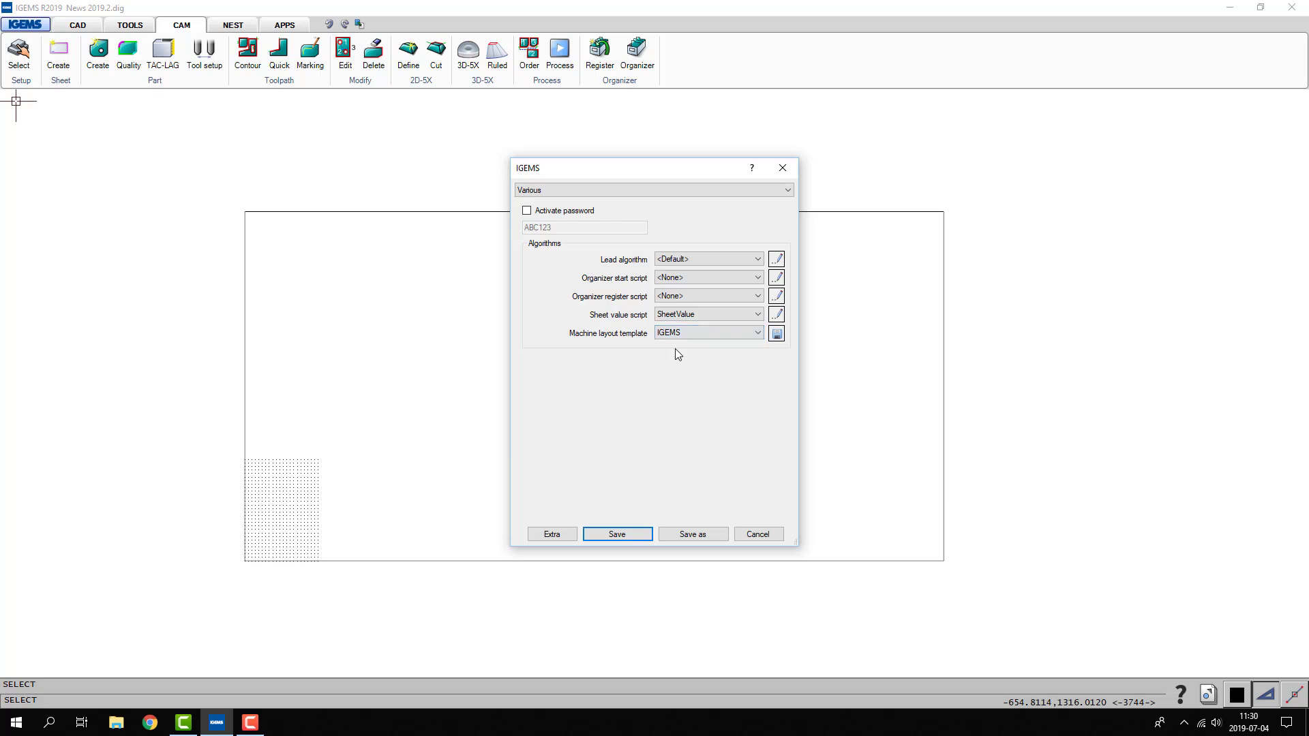
- Save the drawing as layout template IGEMS, overwriting the existing one, save the machine settings and accept the machine and material selection
{"action": "left_click", "coordinate": [777, 334]}
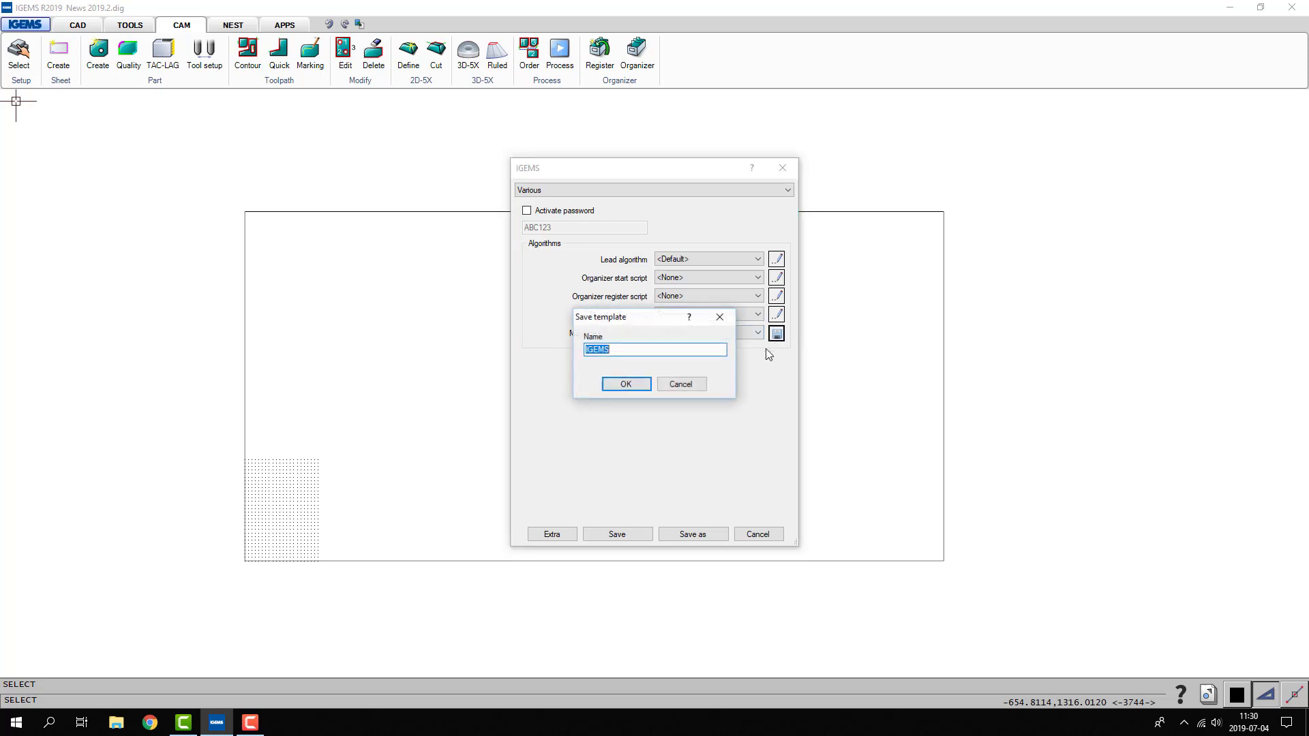
{"action": "left_click", "coordinate": [622, 384]}
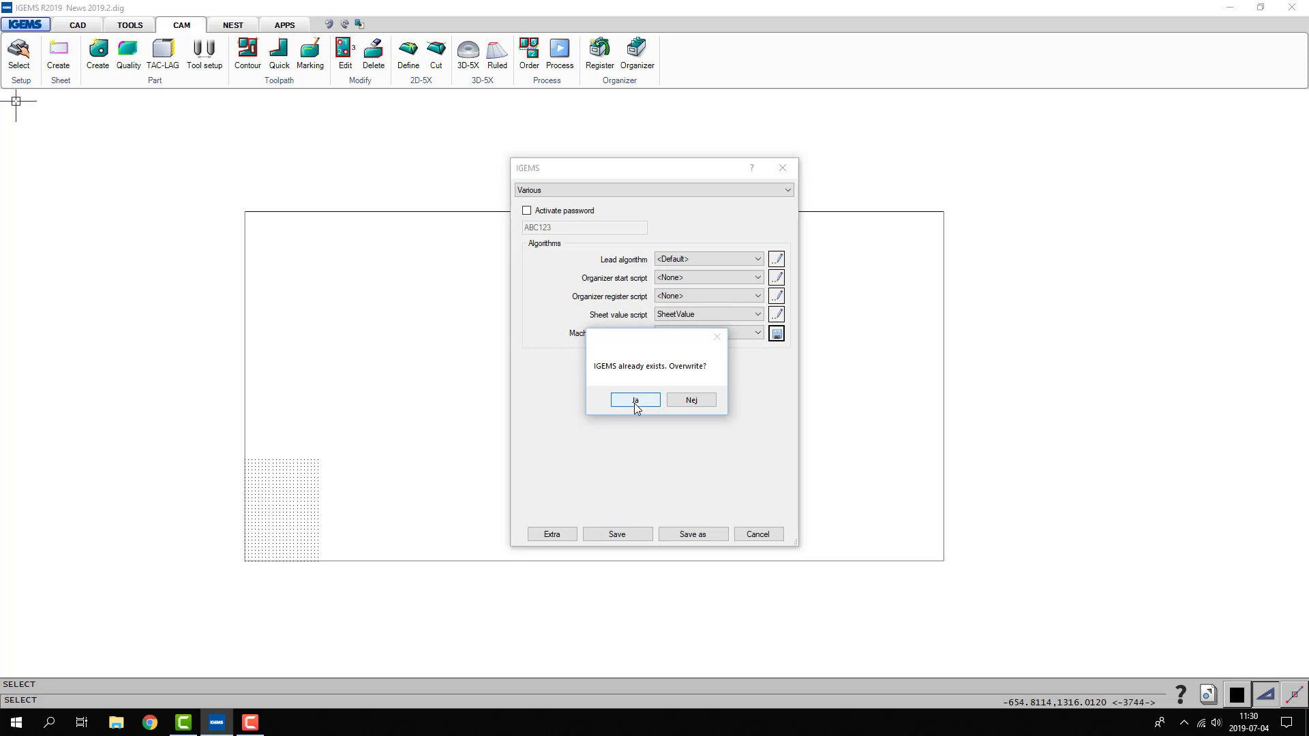
{"action": "left_click", "coordinate": [636, 403]}
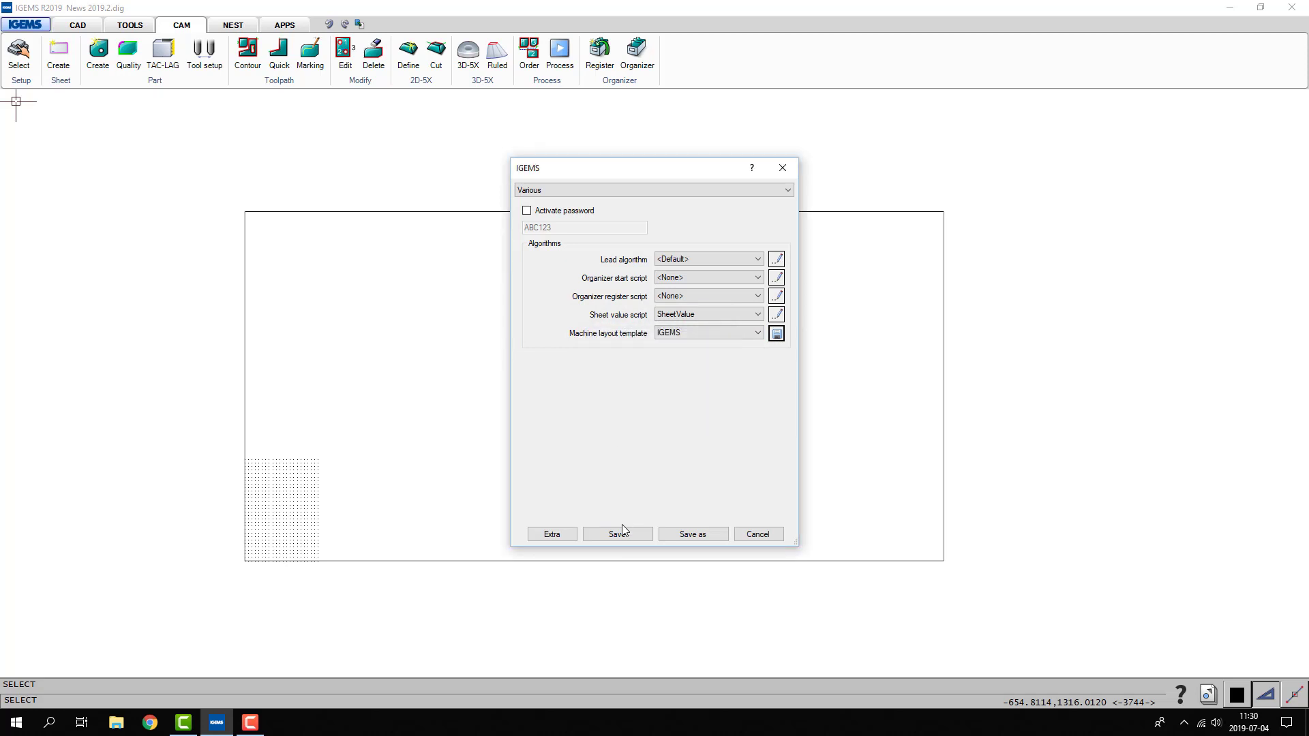
{"action": "left_click", "coordinate": [621, 532]}
{"action": "left_click", "coordinate": [624, 419]}
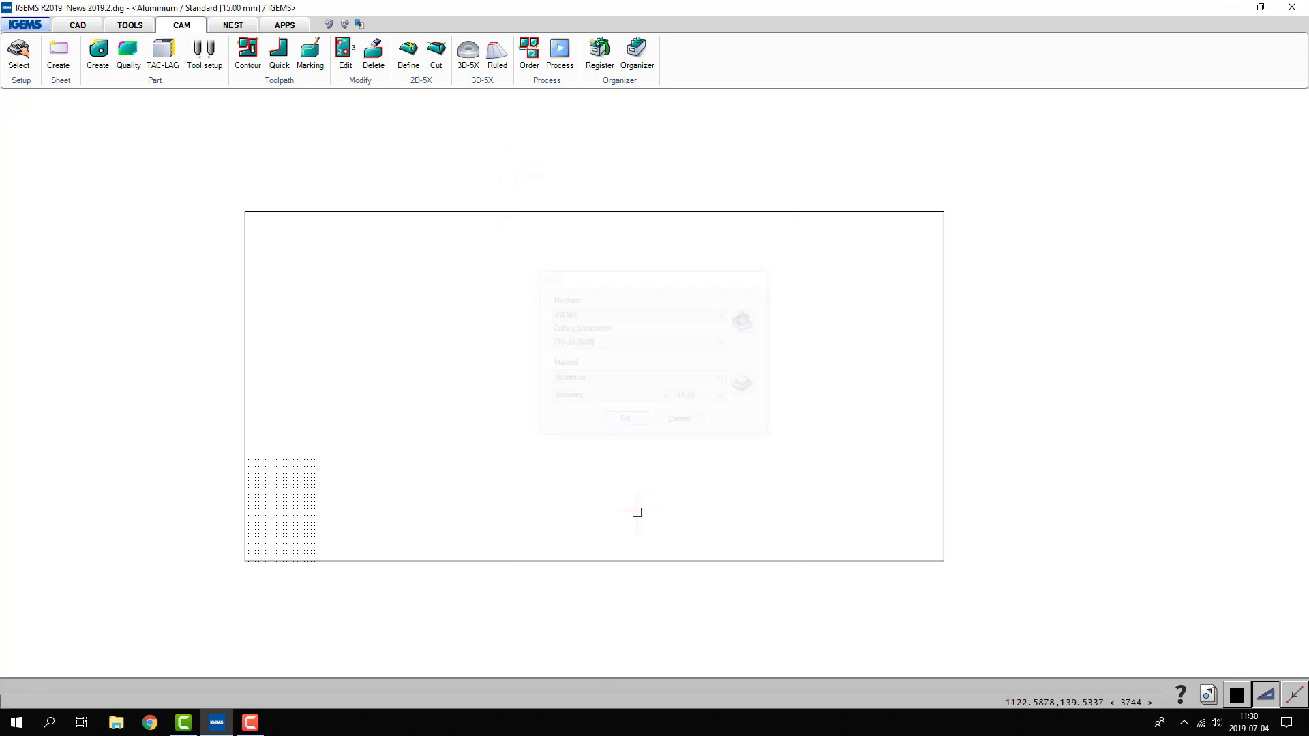
- Start a new drawing and select the IGEMS machine with Aluminium, Standard, 15.00 mm material
{"action": "left_click", "coordinate": [39, 29]}
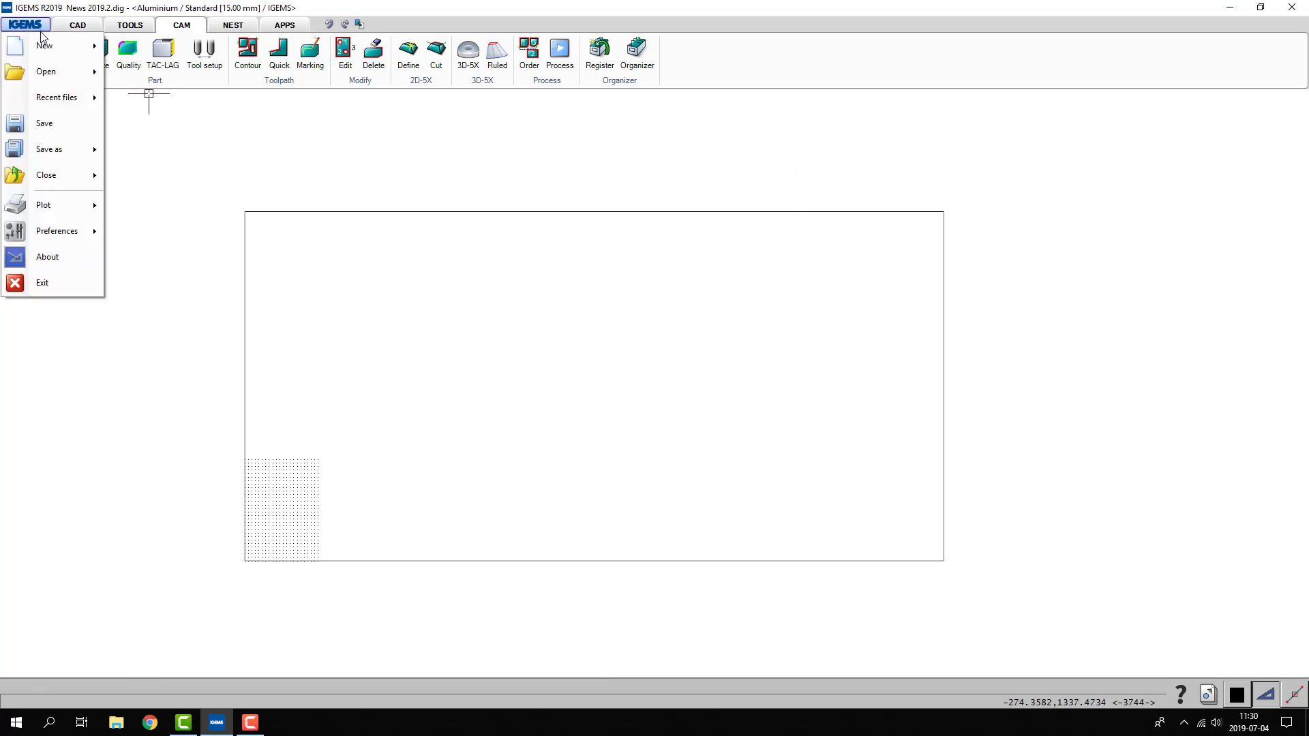
{"action": "mouse_move", "coordinate": [47, 45]}
{"action": "left_click", "coordinate": [139, 46]}
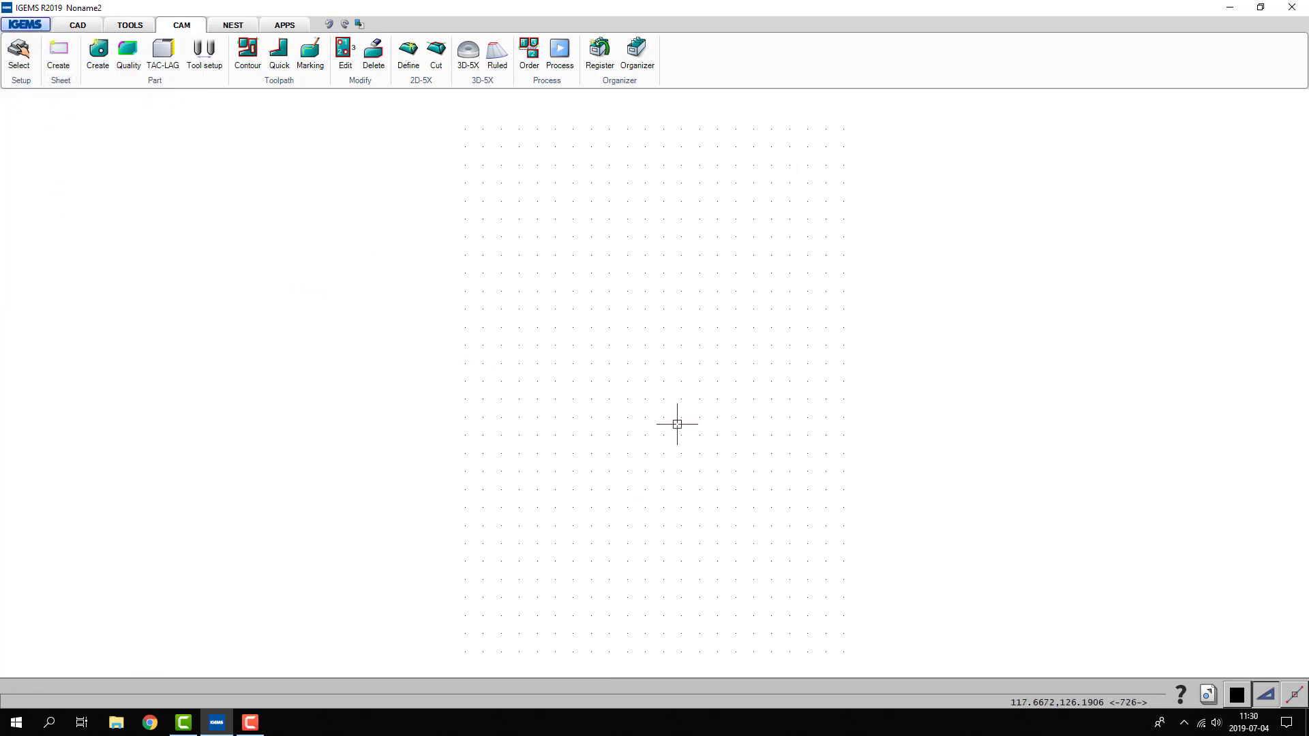
{"action": "left_click", "coordinate": [19, 53]}
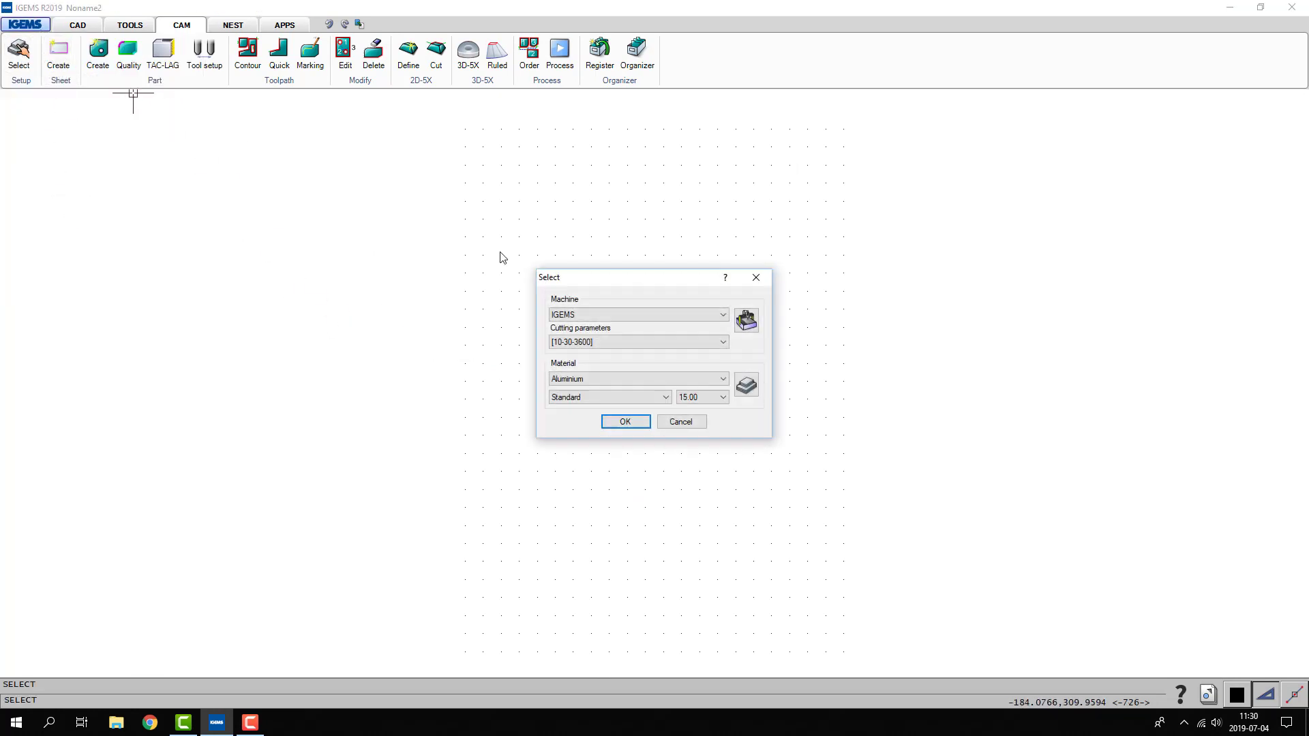
{"action": "left_click", "coordinate": [623, 421]}
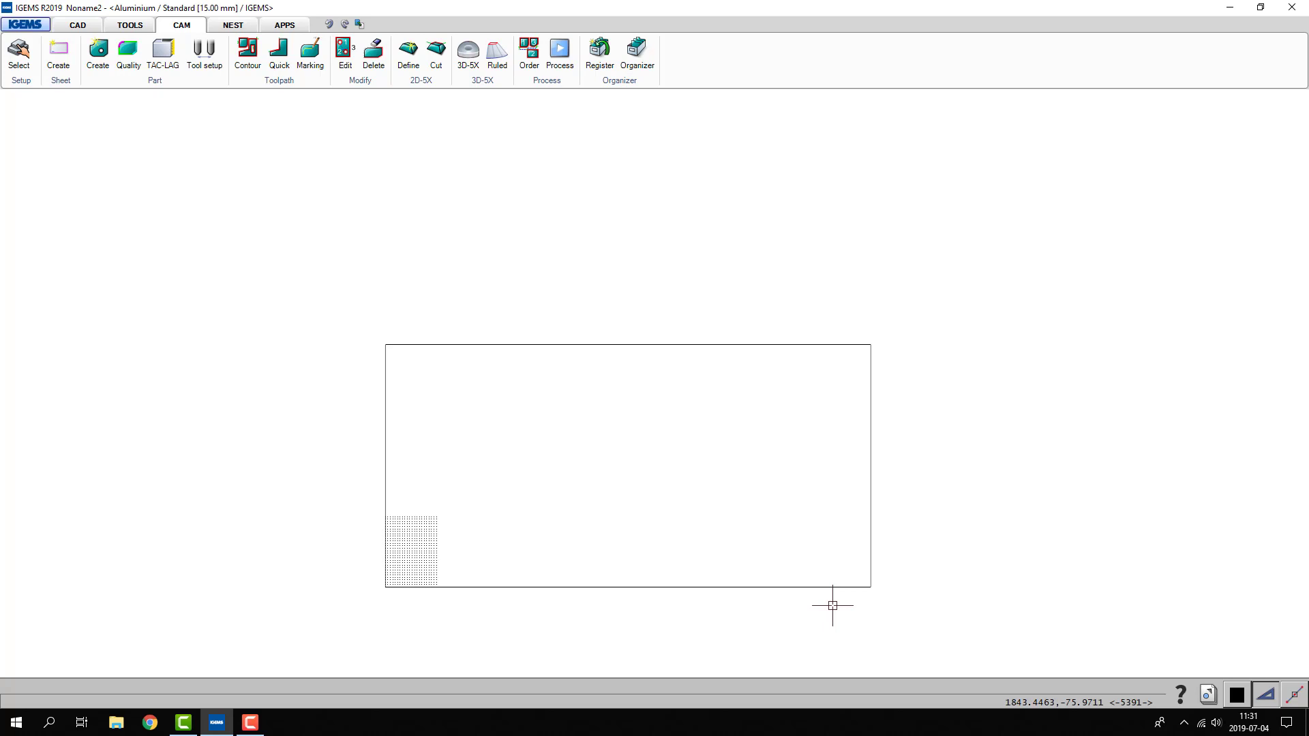
- Draw a small rectangle above the machine table outline and create a sheet from it
{"action": "left_click", "coordinate": [75, 67]}
{"action": "left_click", "coordinate": [585, 214]}
{"action": "left_click", "coordinate": [480, 303]}
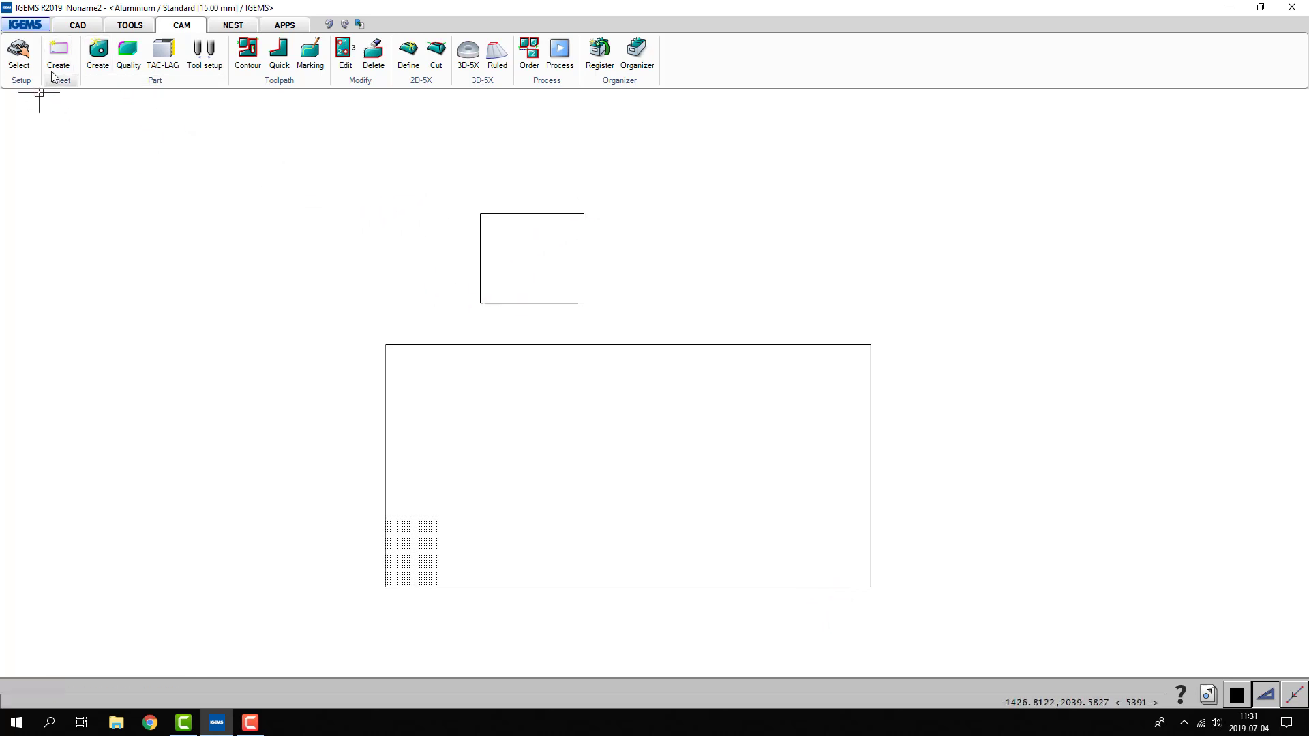
{"action": "left_click", "coordinate": [53, 77]}
{"action": "left_click", "coordinate": [529, 242]}
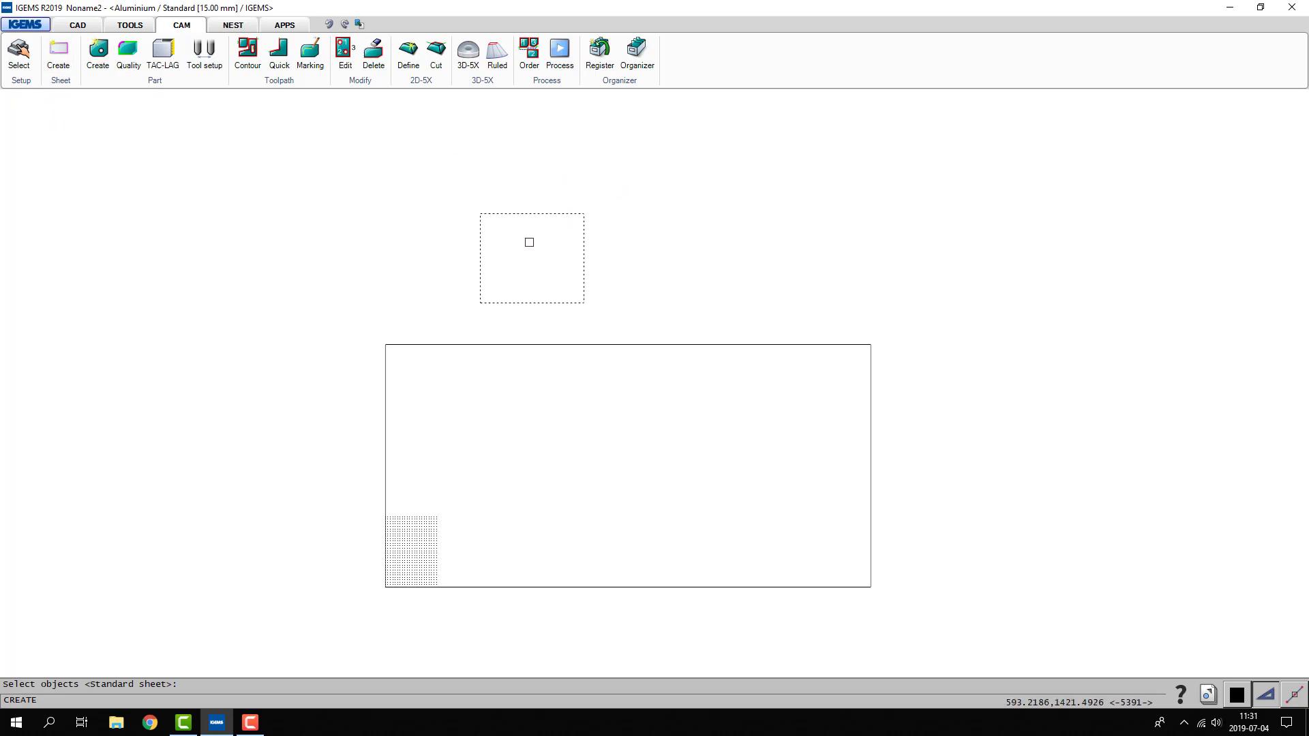
{"action": "right_click", "coordinate": [529, 242]}
{"action": "left_click", "coordinate": [623, 486]}
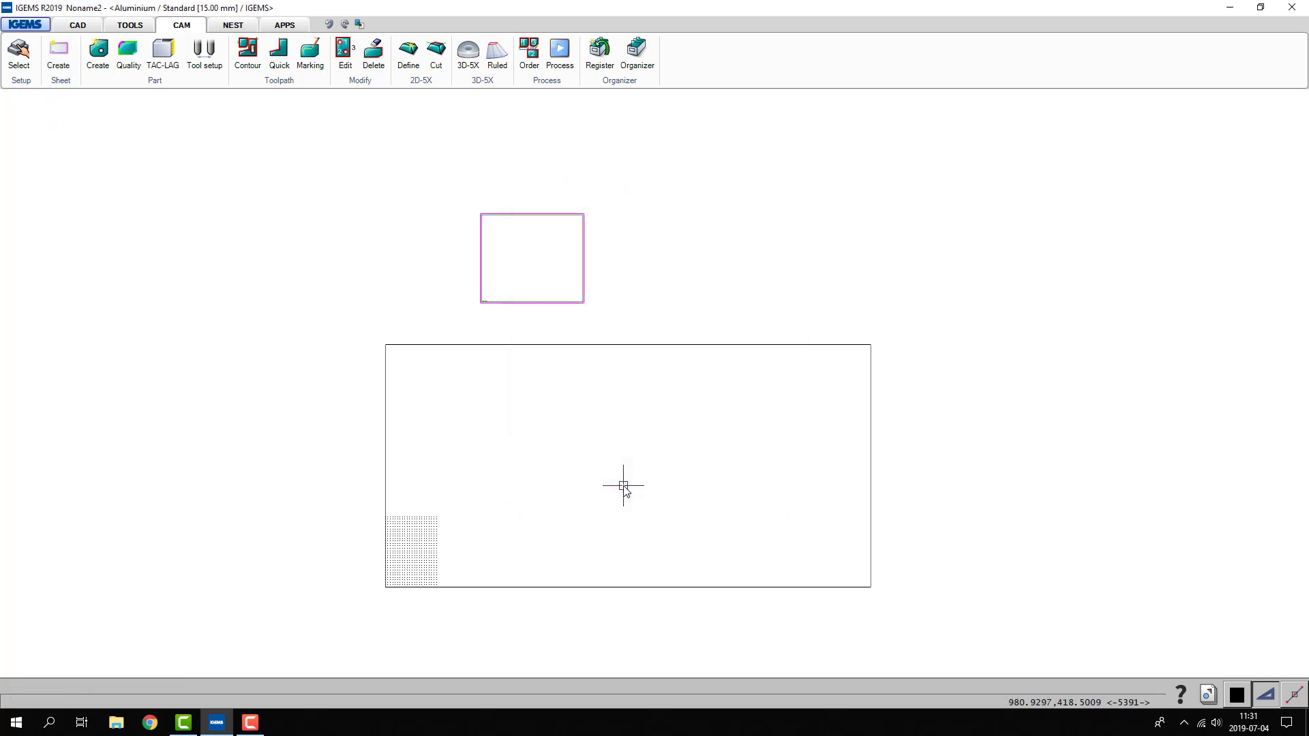
- Create a 300 by 300 mm rectangular sheet beside the first sheet, above and outside the machine table outline
{"action": "left_click", "coordinate": [60, 82]}
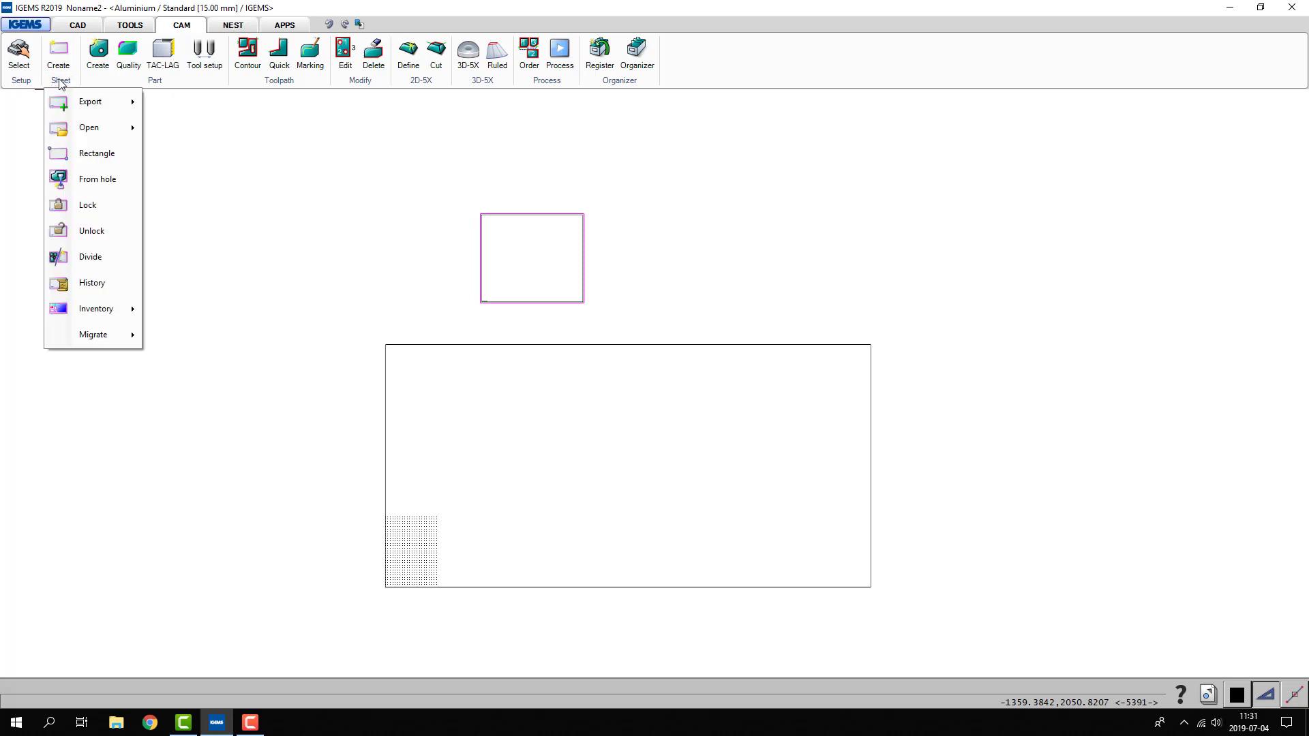
{"action": "left_click", "coordinate": [77, 154]}
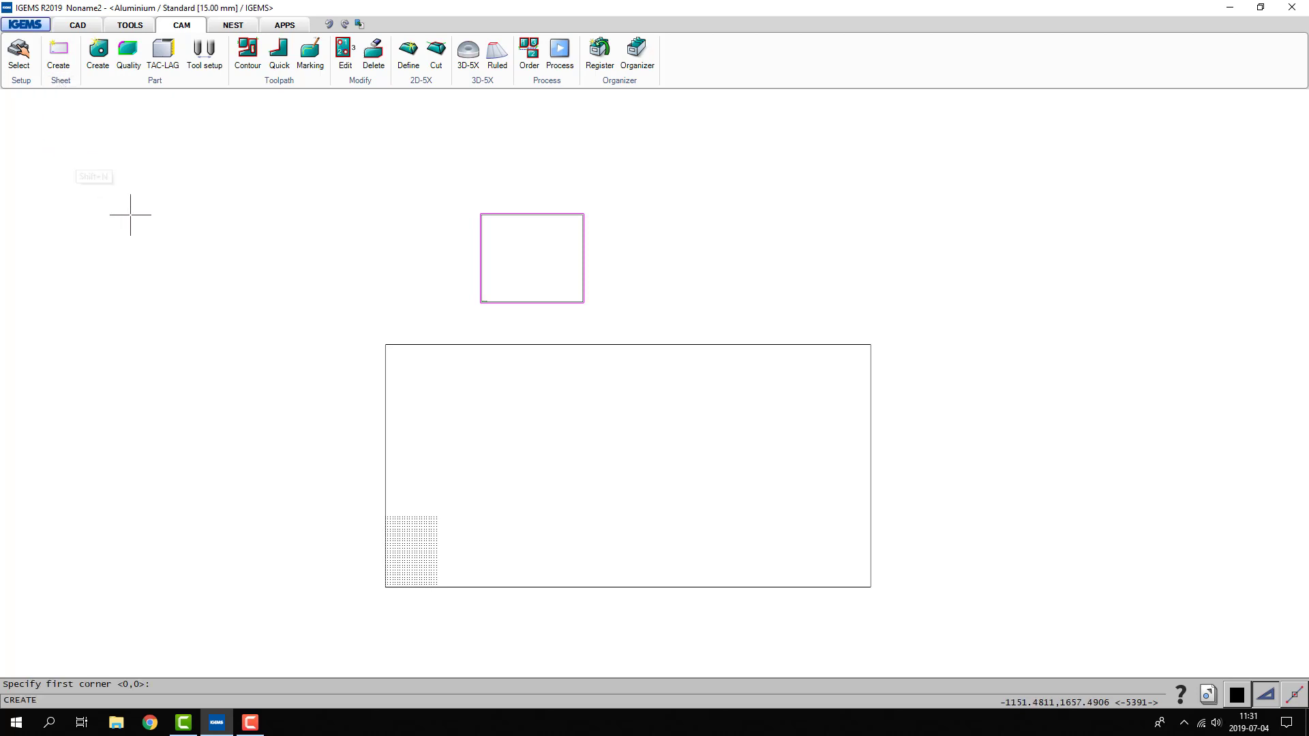
{"action": "left_click", "coordinate": [247, 303]}
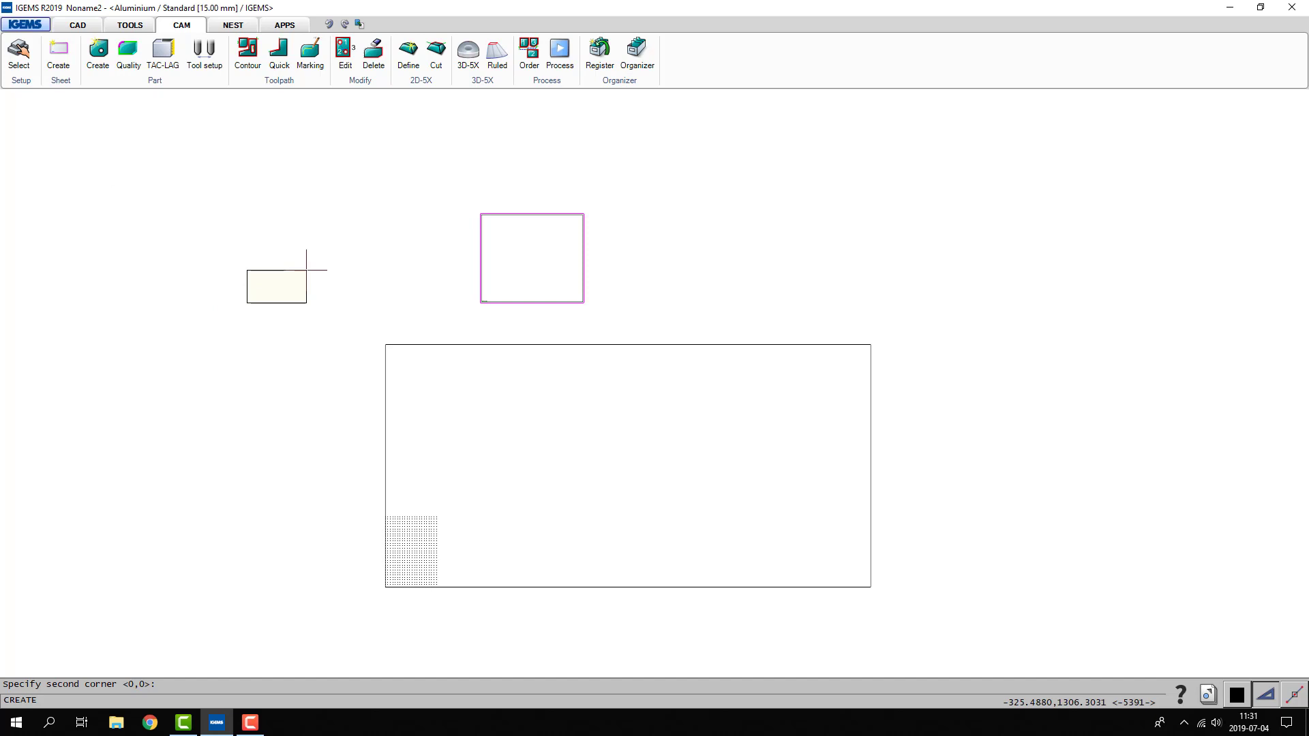
{"action": "type", "text": "300"}
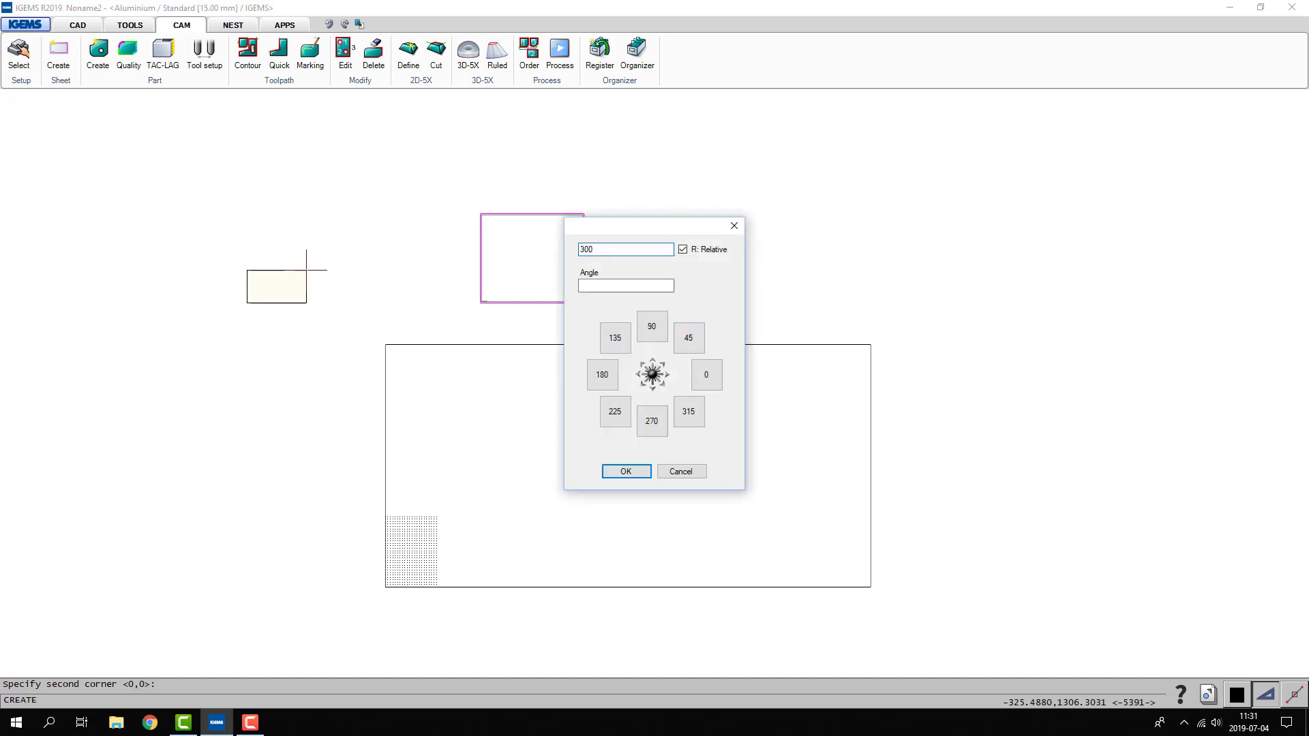
{"action": "type", "text": ",30"}
{"action": "key", "text": "Return"}
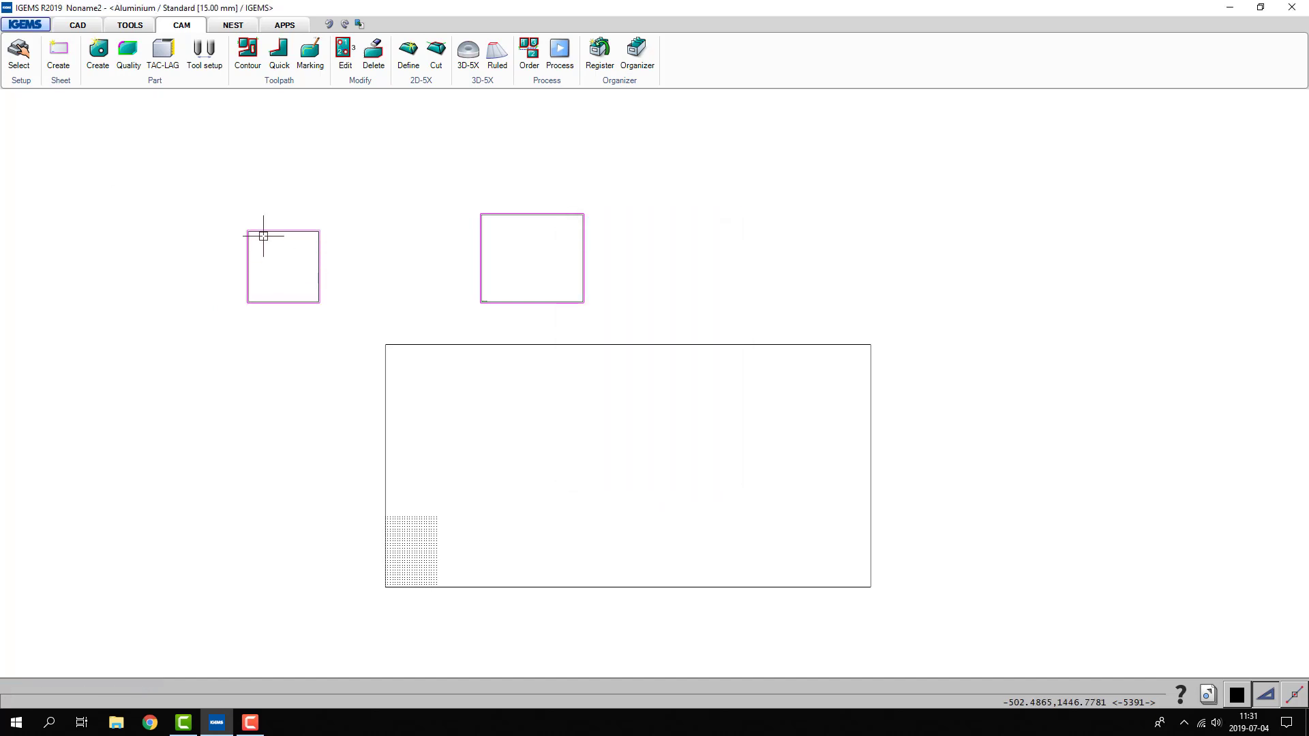
{"action": "scroll", "coordinate": [257, 234], "scroll_direction": "up", "scroll_amount": 2}
{"action": "scroll", "coordinate": [239, 231], "scroll_direction": "up", "scroll_amount": 2}
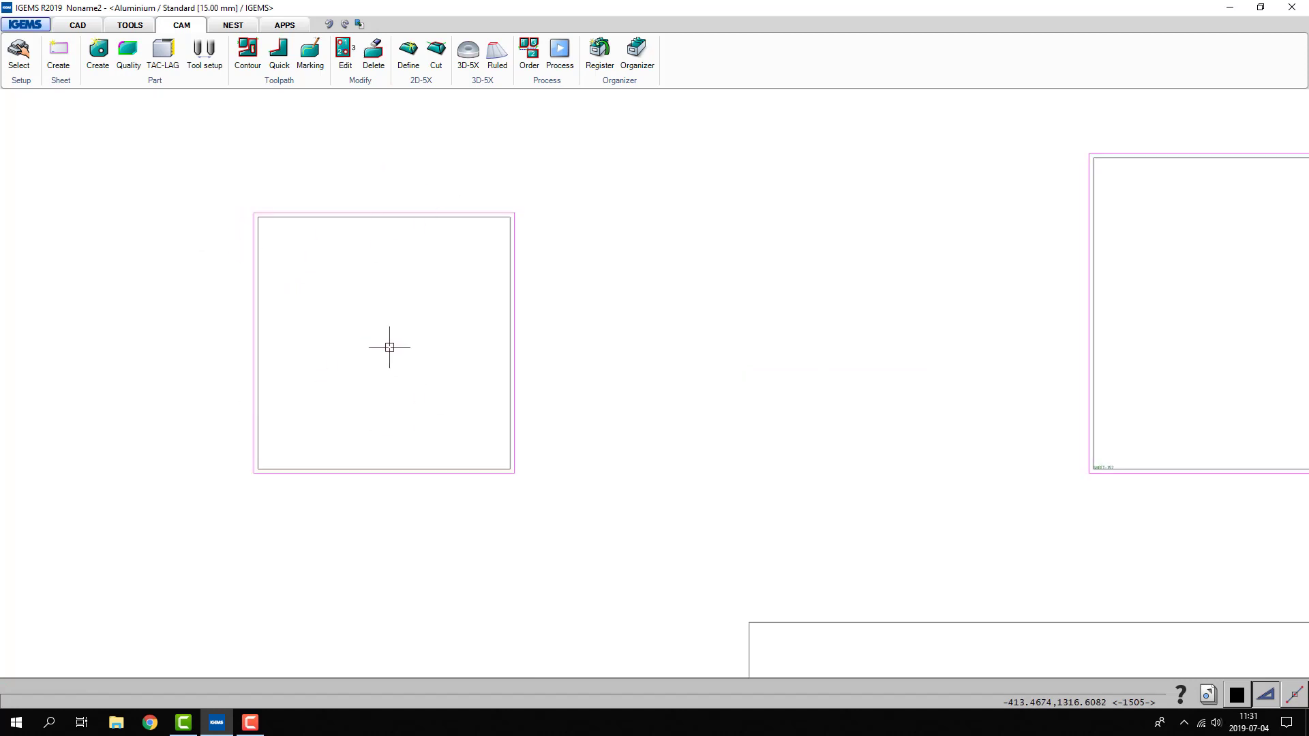
- Delete both sheets above the machine table outline
{"action": "scroll", "coordinate": [389, 347], "scroll_direction": "down", "scroll_amount": 3}
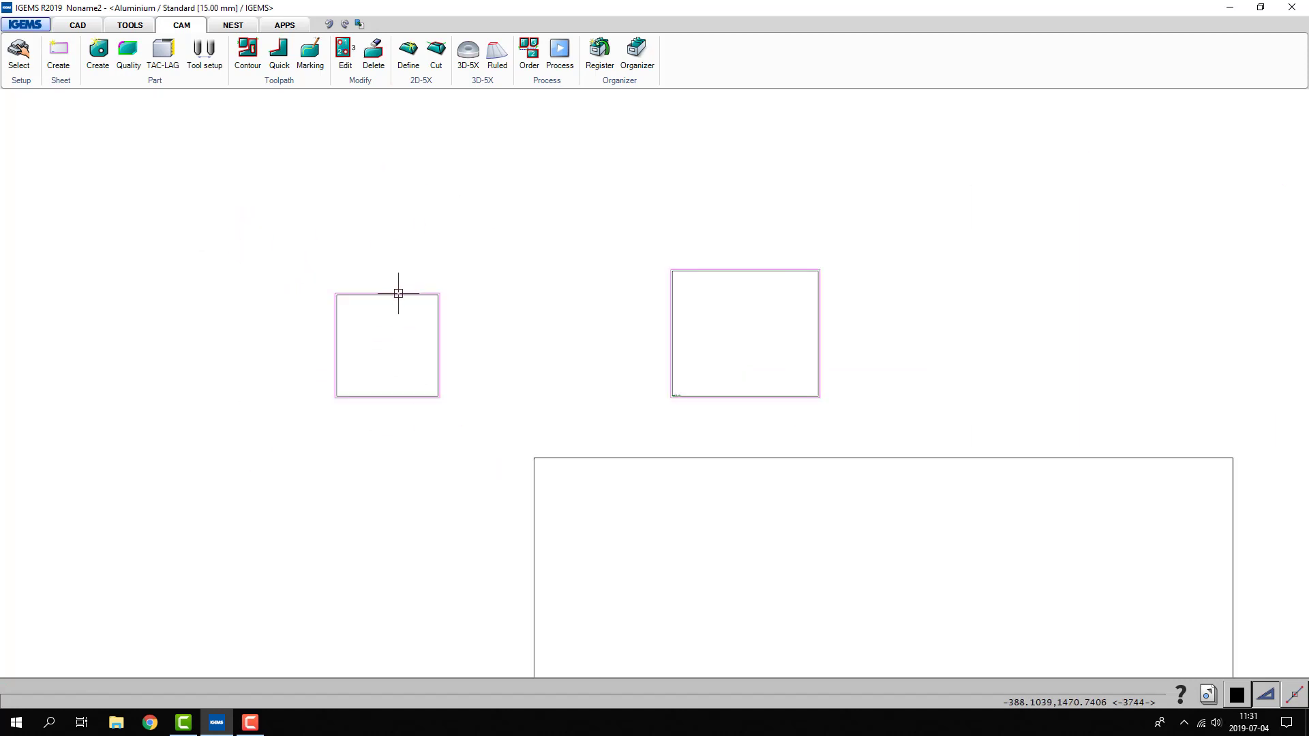
{"action": "scroll", "coordinate": [399, 293], "scroll_direction": "down", "scroll_amount": 2}
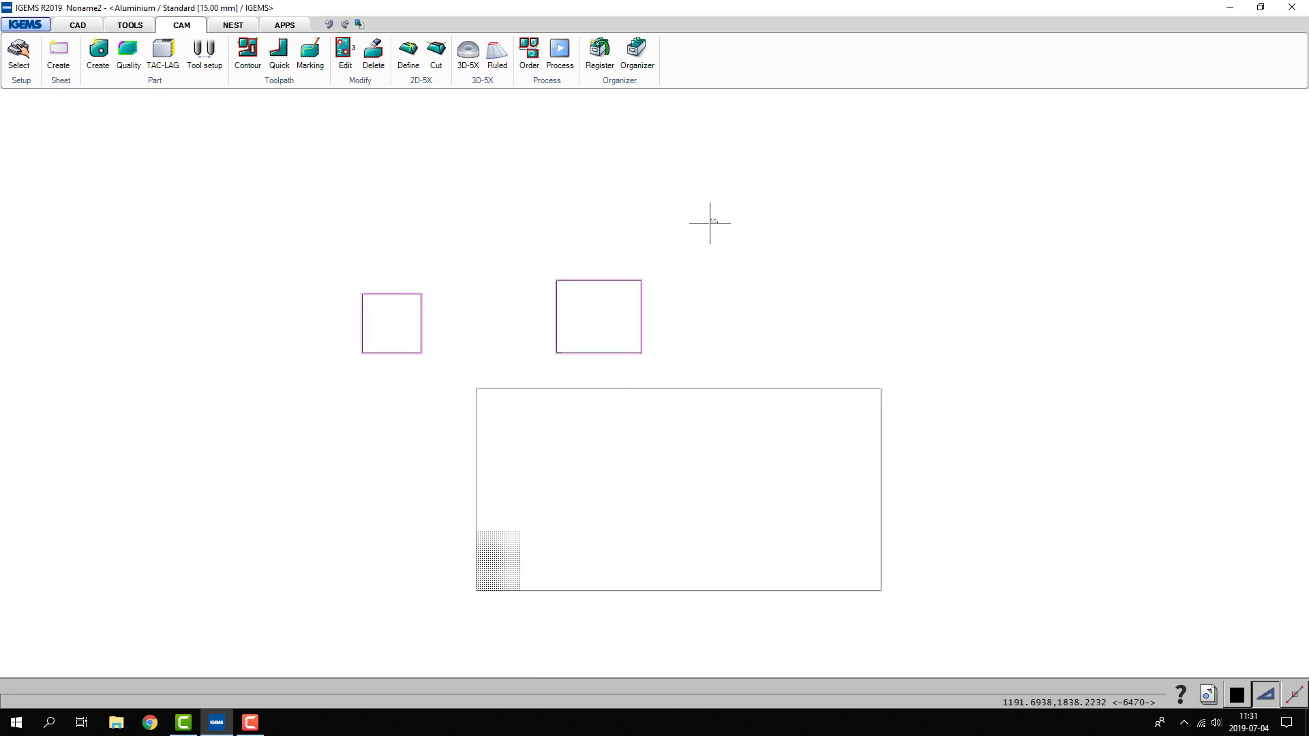
{"action": "left_click_drag", "start_coordinate": [709, 223], "coordinate": [390, 394]}
{"action": "key", "text": "Delete"}
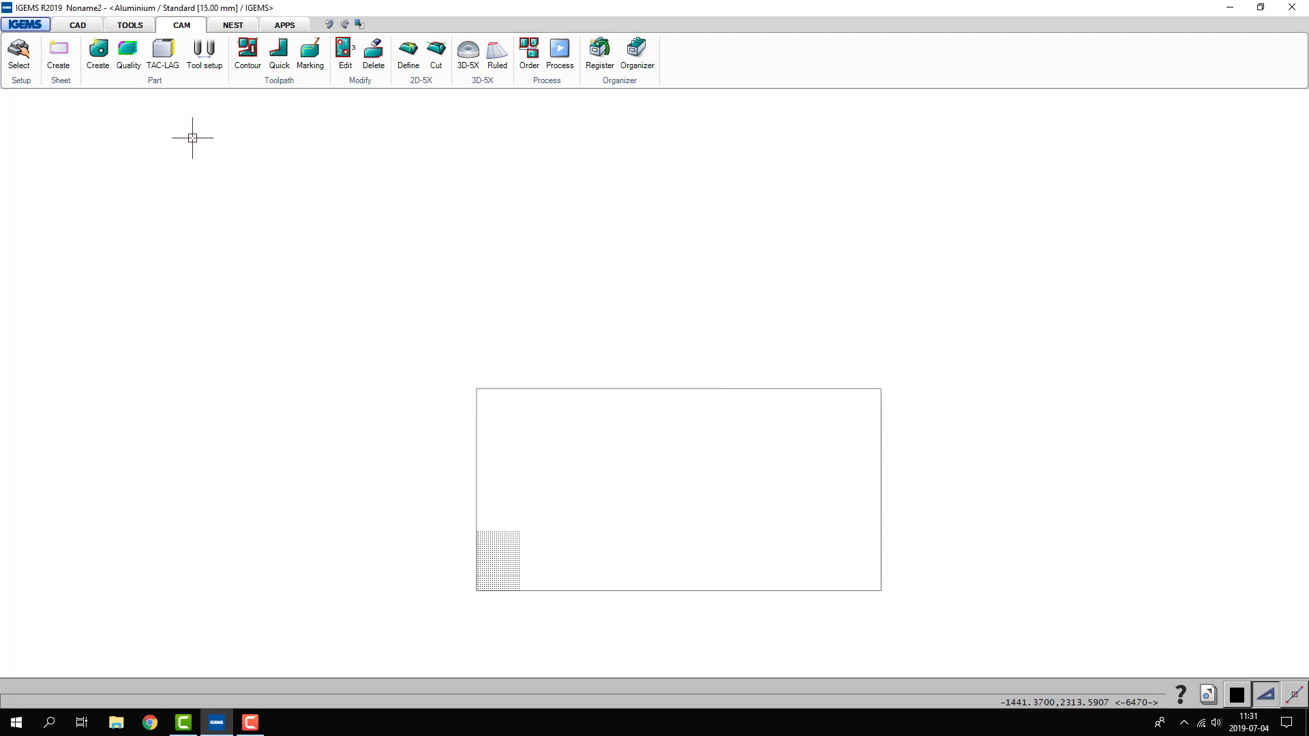
- Draw a rectangle about 400 mm wide inside the machine table outline, with a smaller circle centred in it
{"action": "right_click", "coordinate": [367, 387]}
{"action": "left_click", "coordinate": [601, 530]}
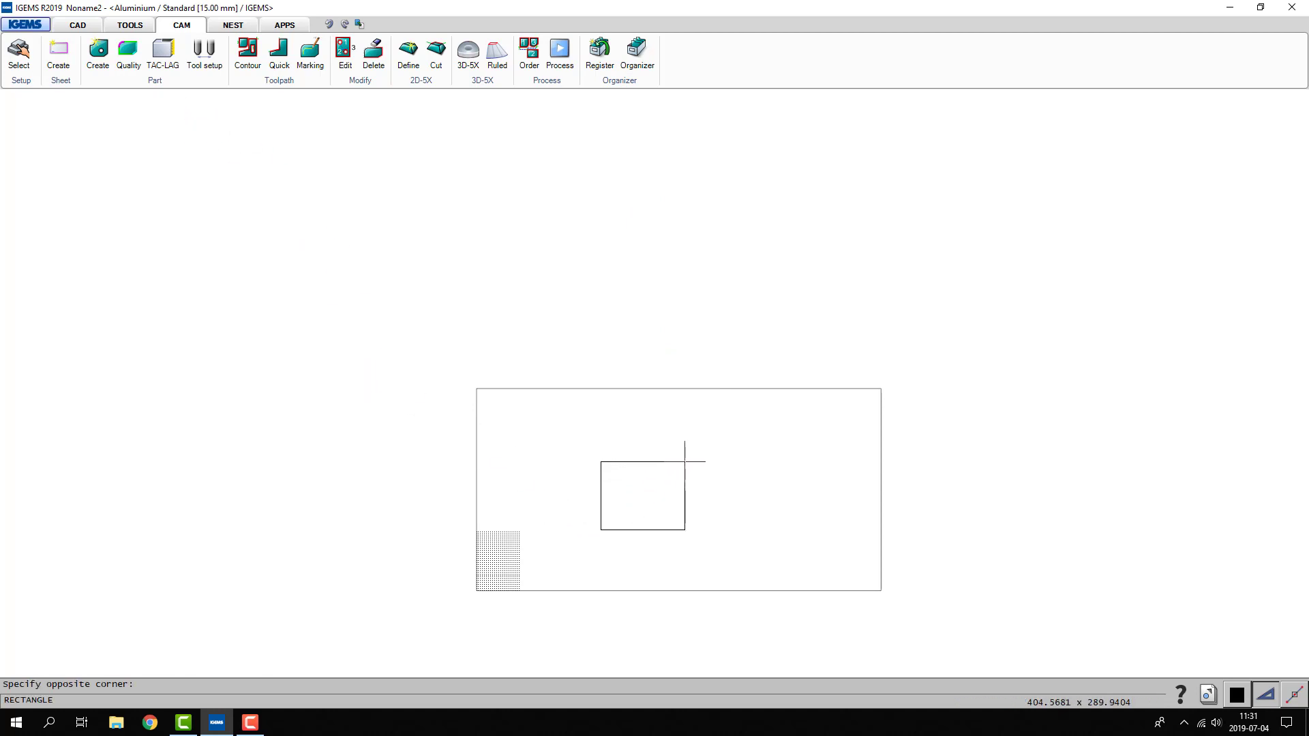
{"action": "left_click", "coordinate": [685, 461]}
{"action": "key", "text": "c"}
{"action": "left_click", "coordinate": [623, 467]}
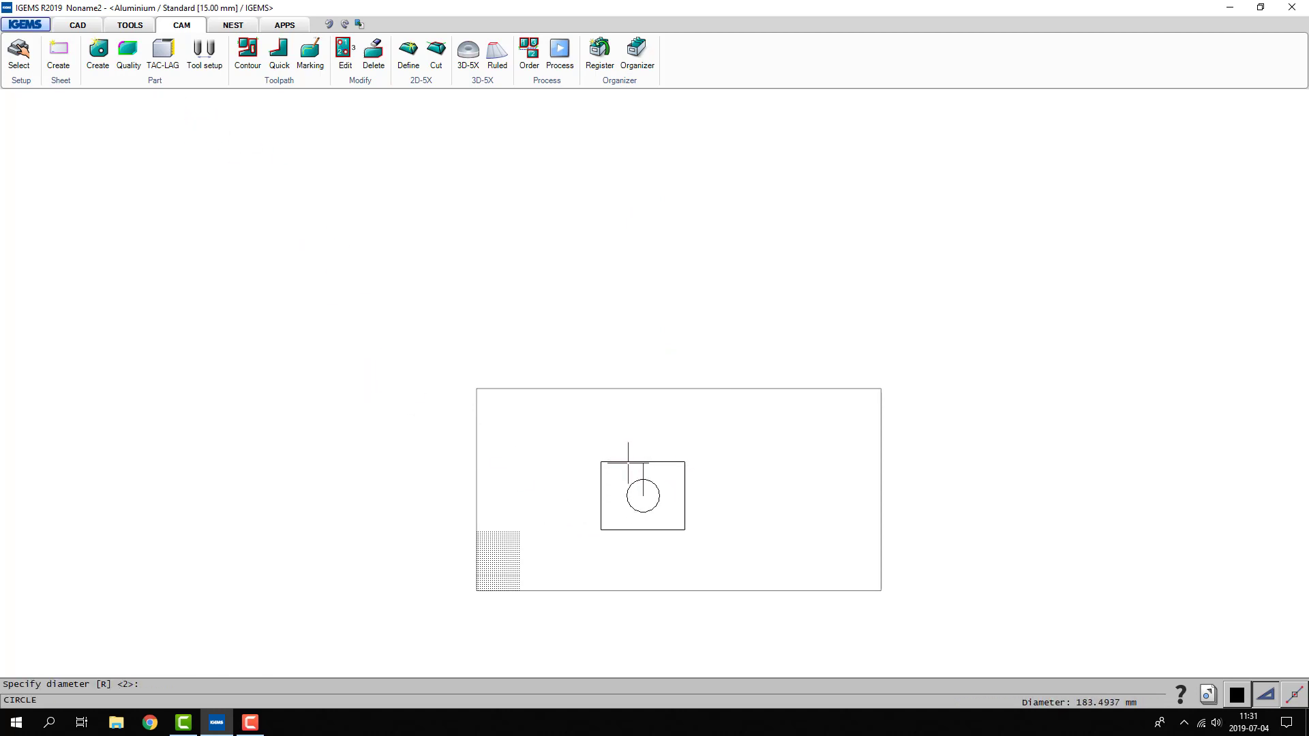
{"action": "left_click", "coordinate": [627, 469]}
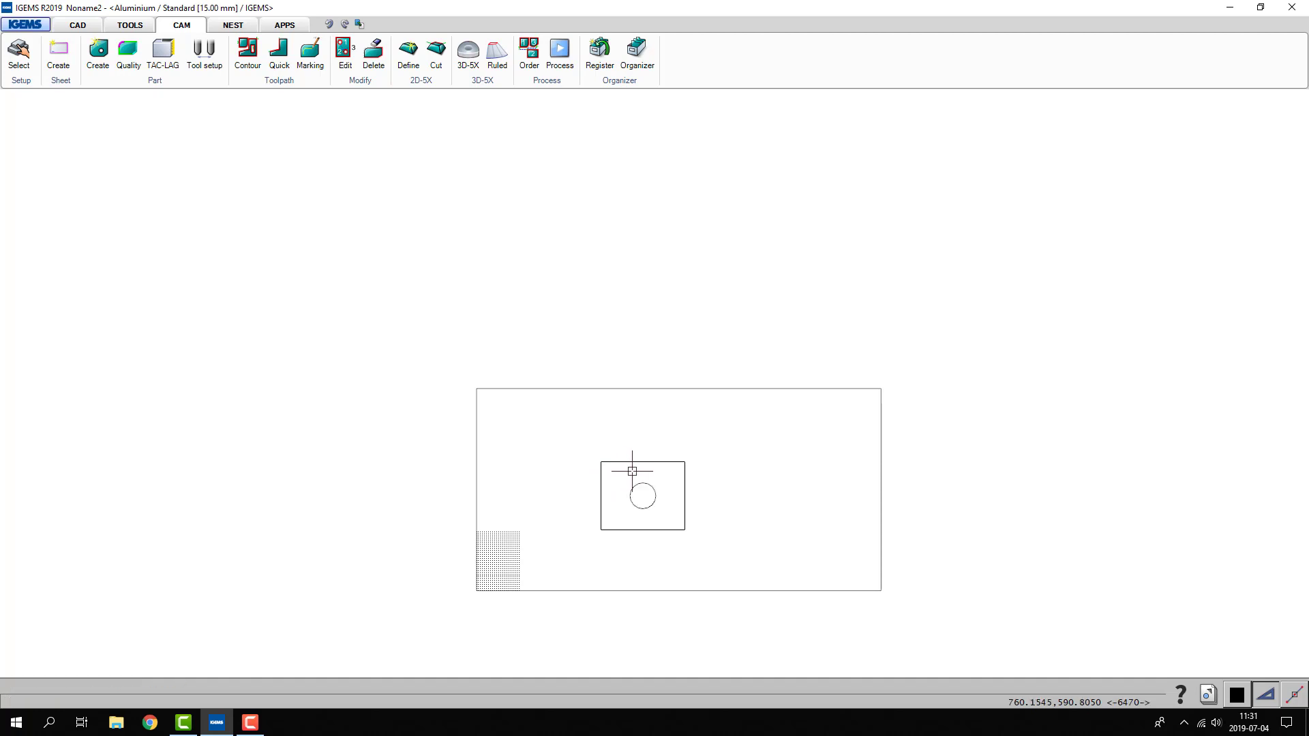
- Create a part from the rectangle and its inner circle on the machine table, keeping the default part settings
{"action": "key", "text": "p"}
{"action": "left_click_drag", "start_coordinate": [722, 444], "coordinate": [619, 535]}
{"action": "right_click", "coordinate": [620, 534]}
{"action": "left_click", "coordinate": [622, 456]}
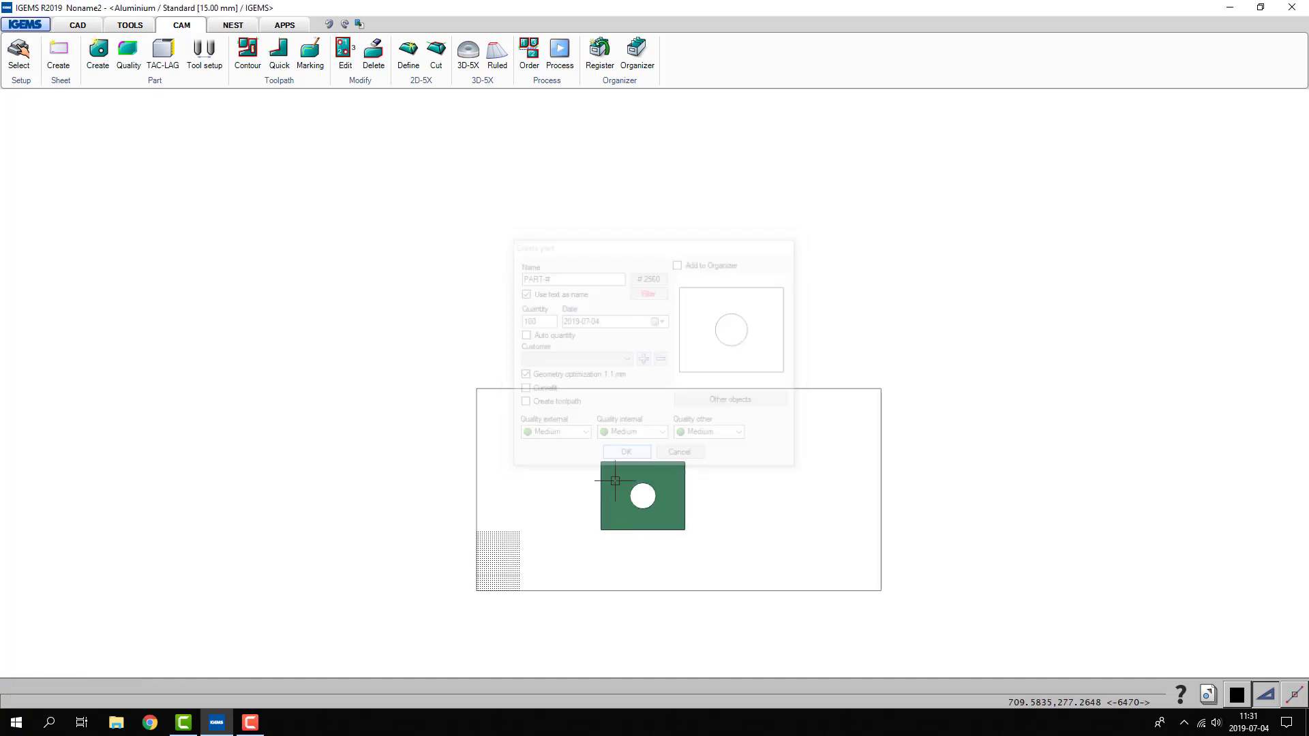
- Add contour toolpaths to the part in Multi mode, with AIR external leads, LINEAR internal leads and Bottom-Left external placement
{"action": "key", "text": "c"}
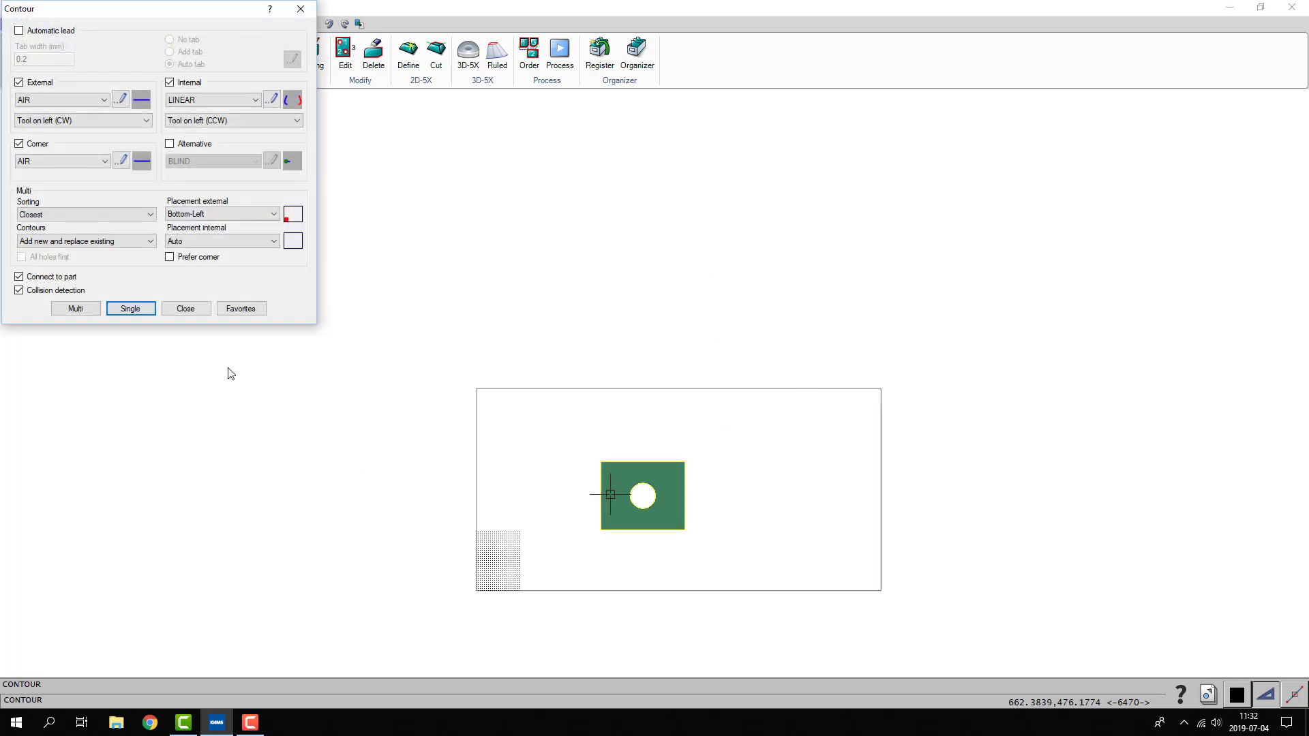
{"action": "left_click", "coordinate": [79, 308]}
{"action": "left_click_drag", "start_coordinate": [747, 449], "coordinate": [630, 538]}
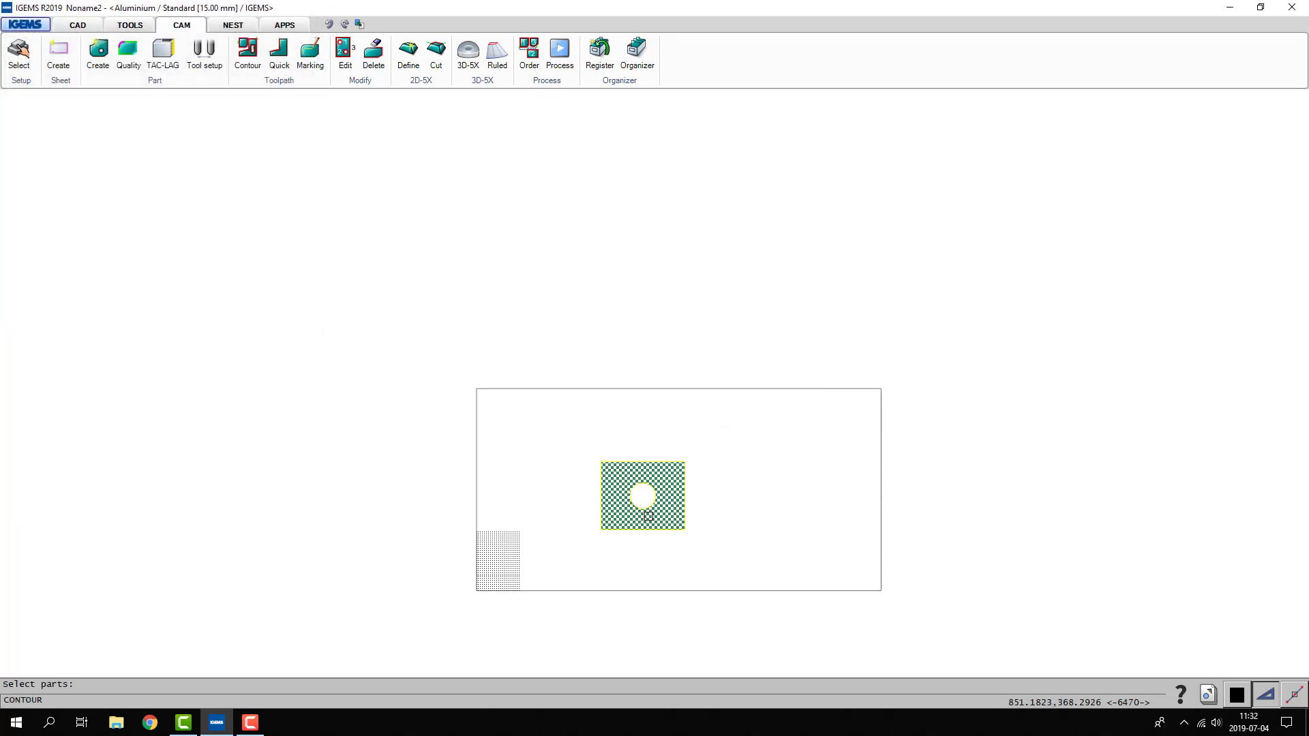
{"action": "right_click", "coordinate": [629, 538]}
{"action": "scroll", "coordinate": [629, 538], "scroll_direction": "up", "scroll_amount": 4}
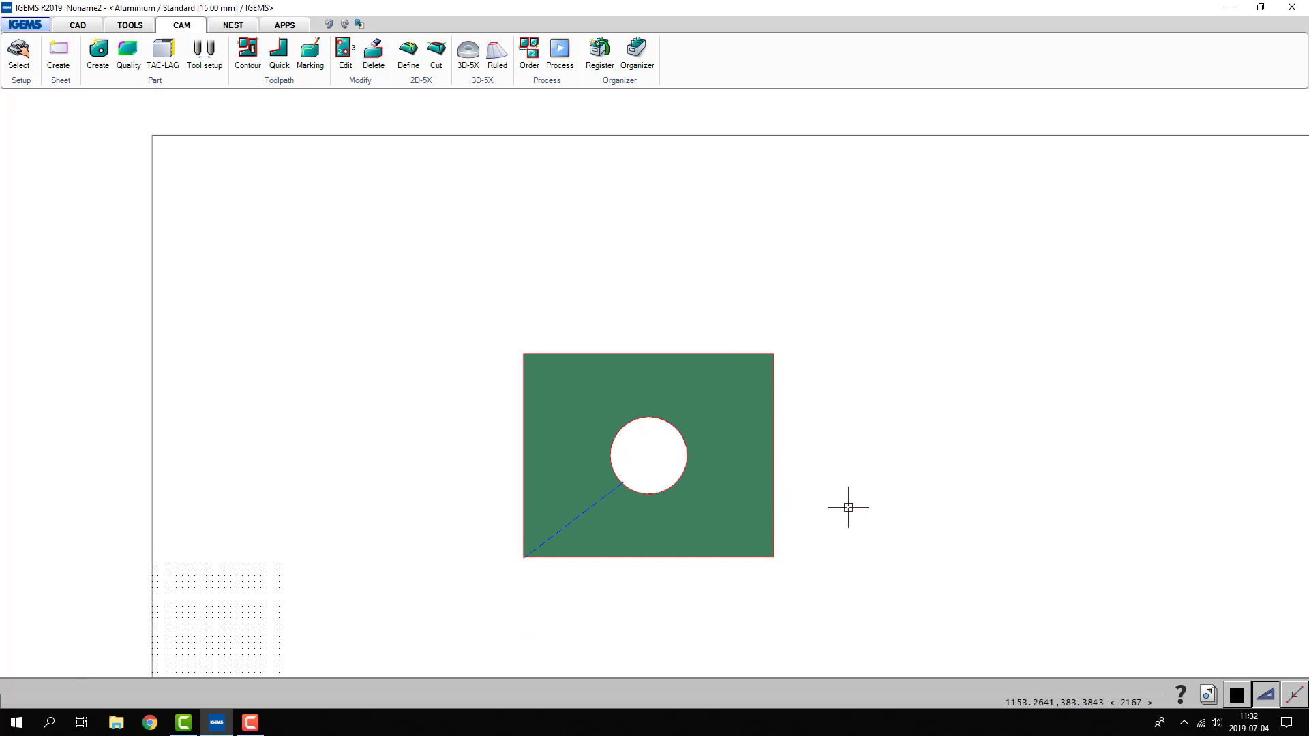
- Stretch the right side of the part 100 mm to the right with StretchPart
{"action": "middle_click_drag", "start_coordinate": [858, 508], "coordinate": [712, 510]}
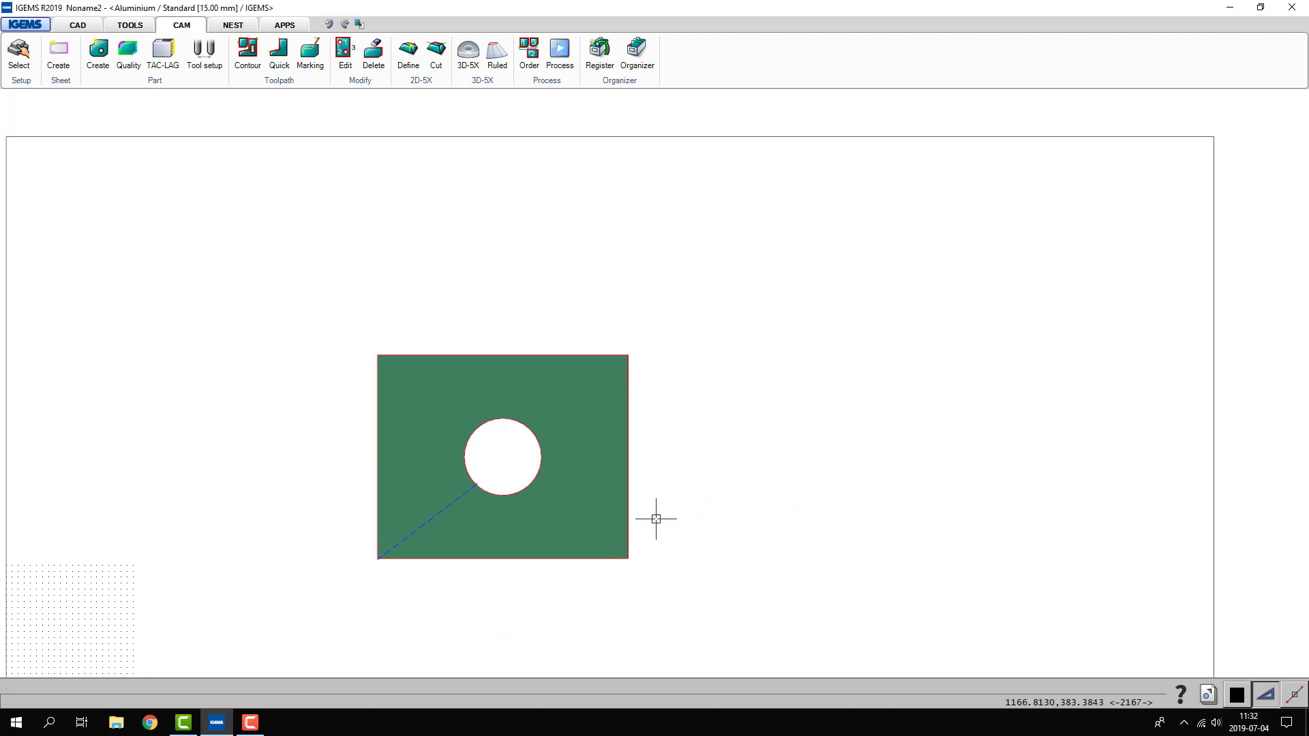
{"action": "left_click", "coordinate": [169, 83]}
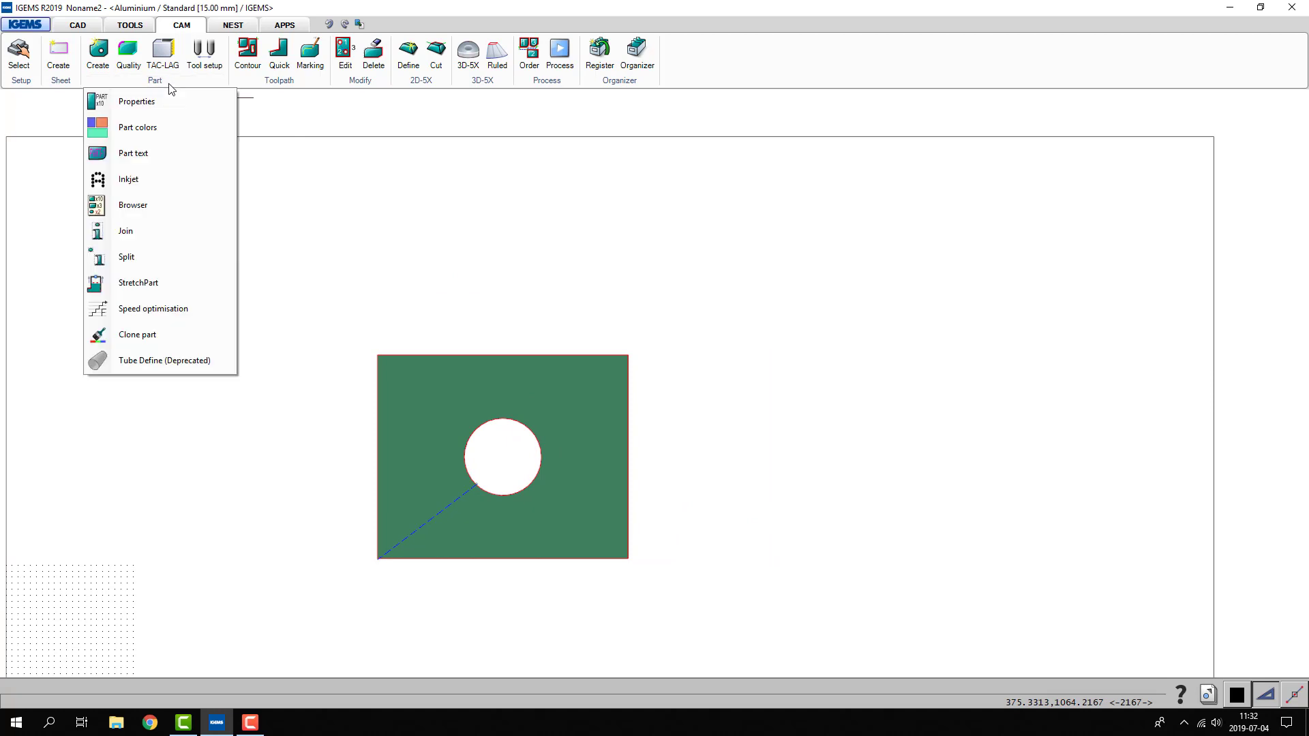
{"action": "left_click", "coordinate": [133, 286]}
{"action": "left_click", "coordinate": [707, 299]}
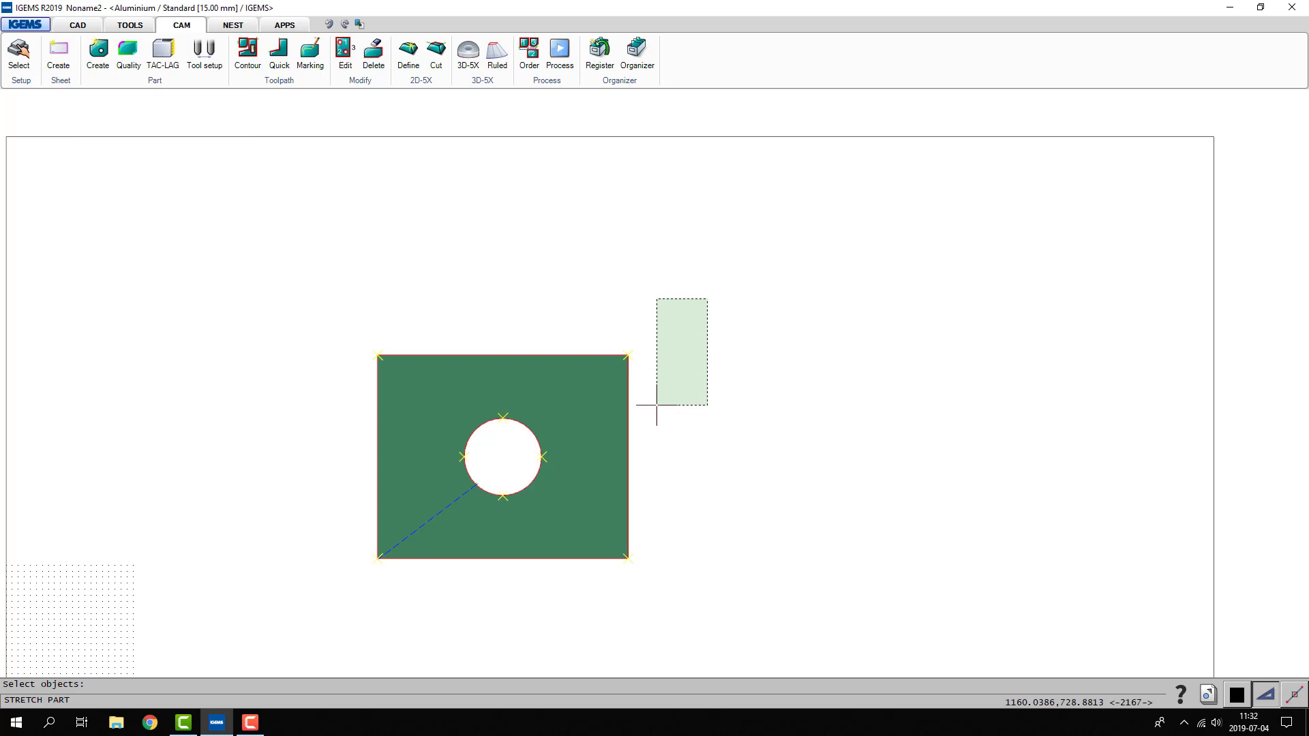
{"action": "left_click", "coordinate": [597, 583]}
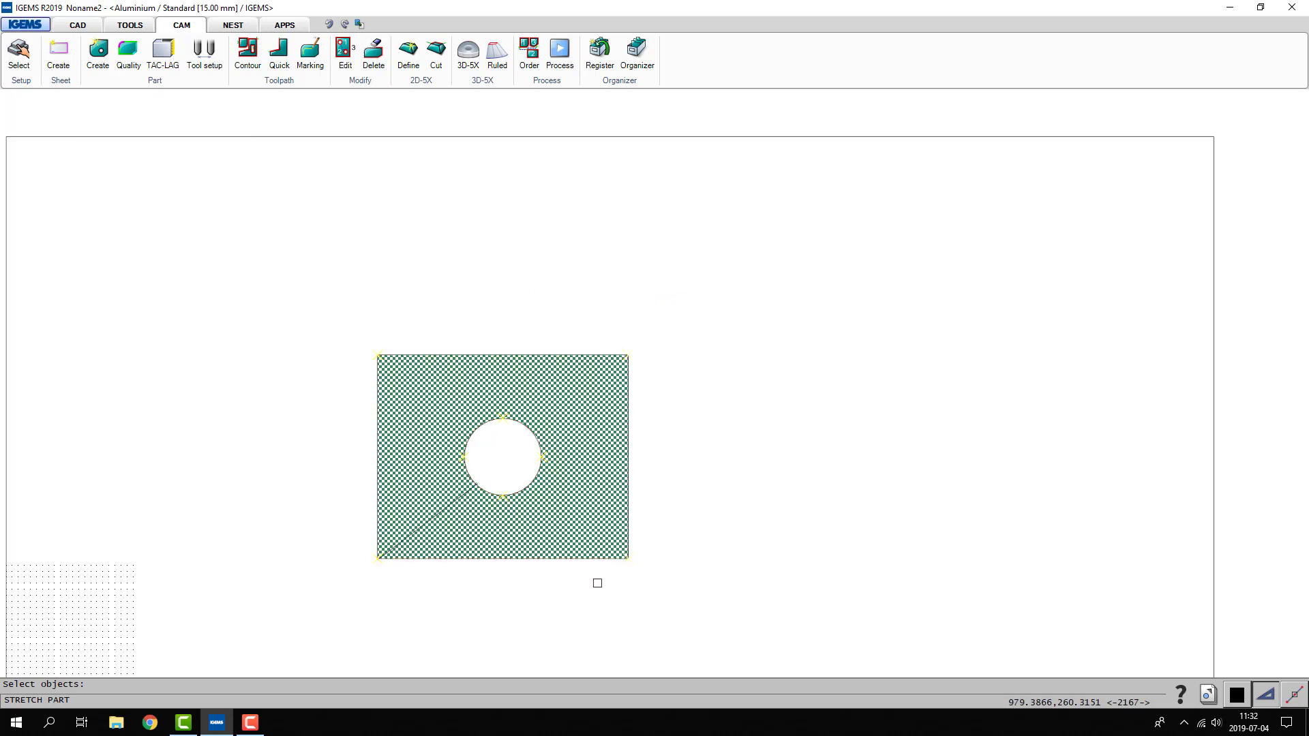
{"action": "key", "text": "Return"}
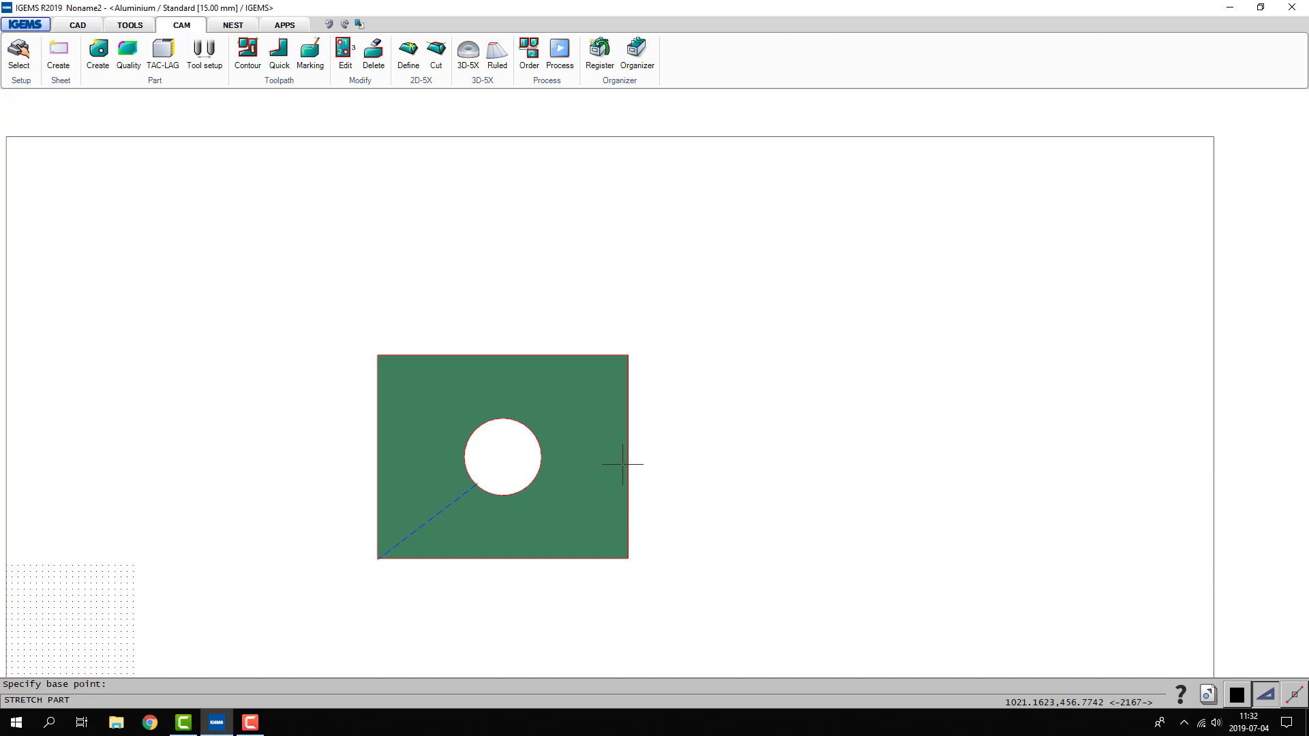
{"action": "left_click", "coordinate": [618, 442]}
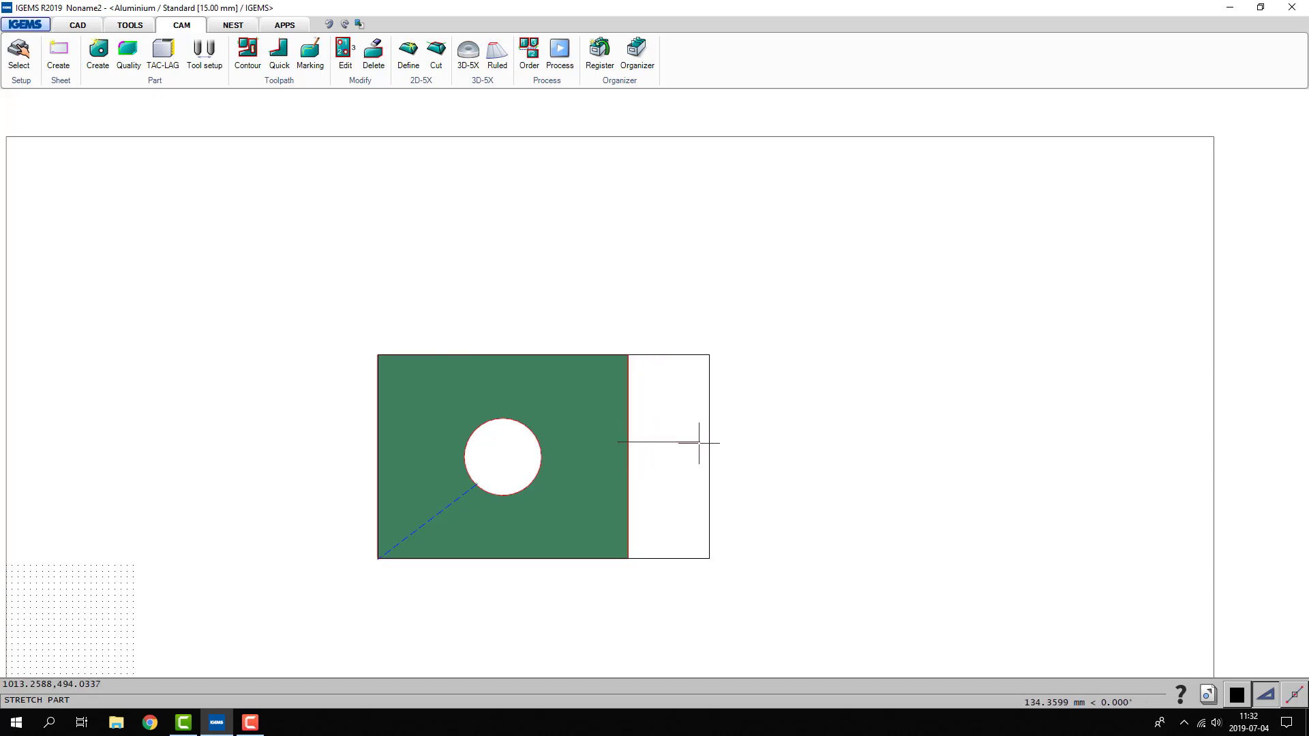
{"action": "type", "text": "100"}
{"action": "key", "text": "Return"}
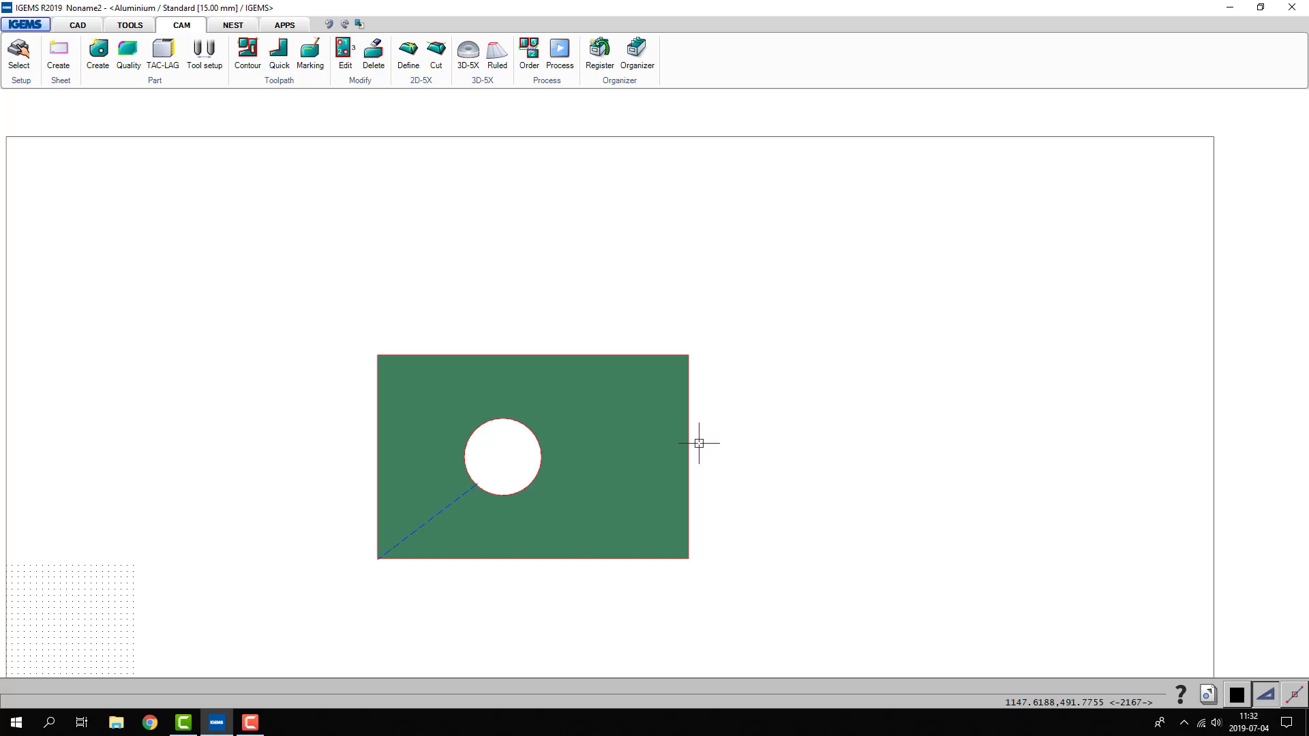
- Move the part's circular hole 50 mm to the right with StretchPart
{"action": "scroll", "coordinate": [682, 361], "scroll_direction": "up", "scroll_amount": 5}
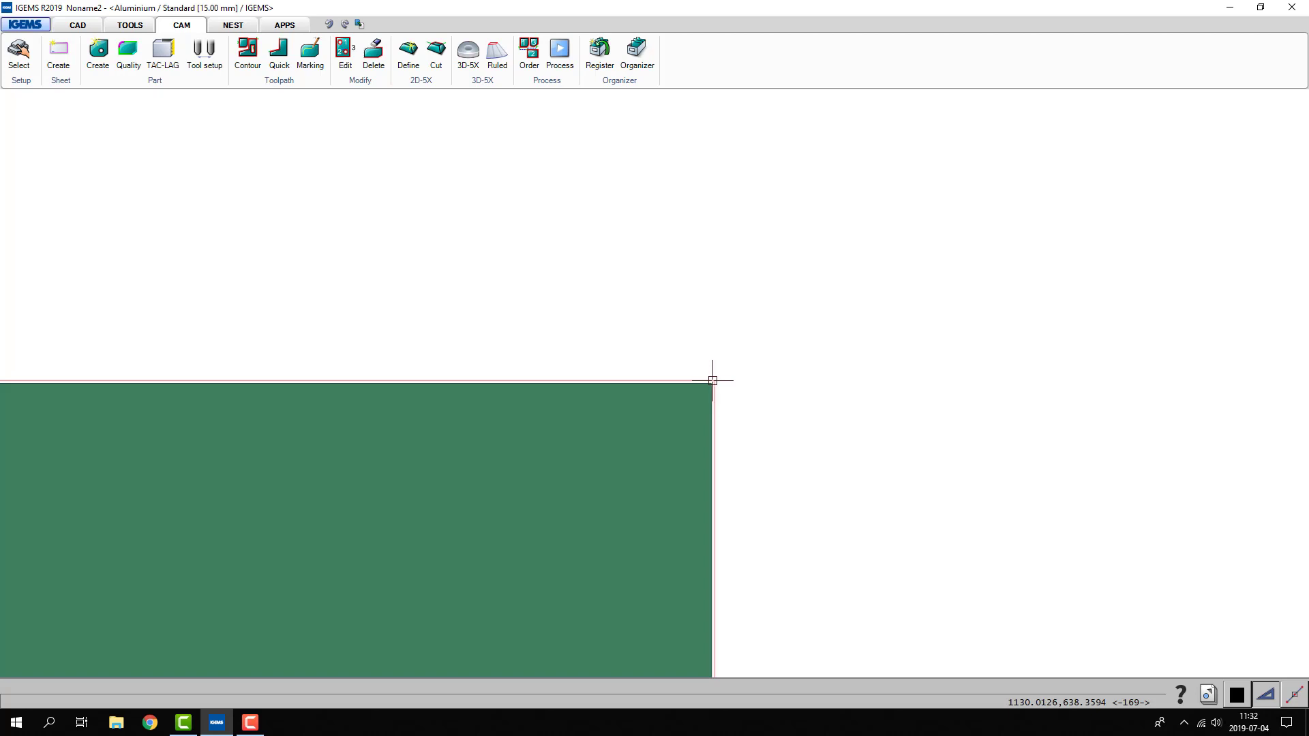
{"action": "scroll", "coordinate": [713, 380], "scroll_direction": "down", "scroll_amount": 2}
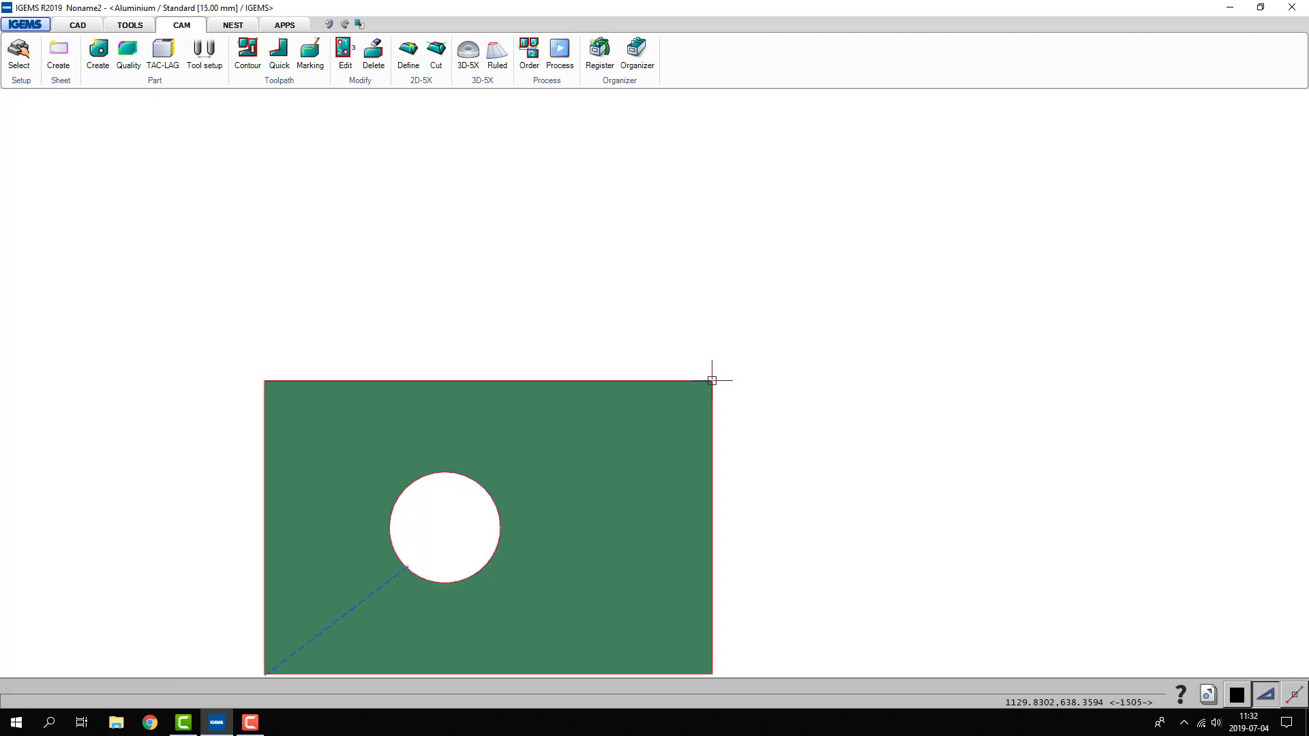
{"action": "scroll", "coordinate": [684, 214], "scroll_direction": "down", "scroll_amount": 2}
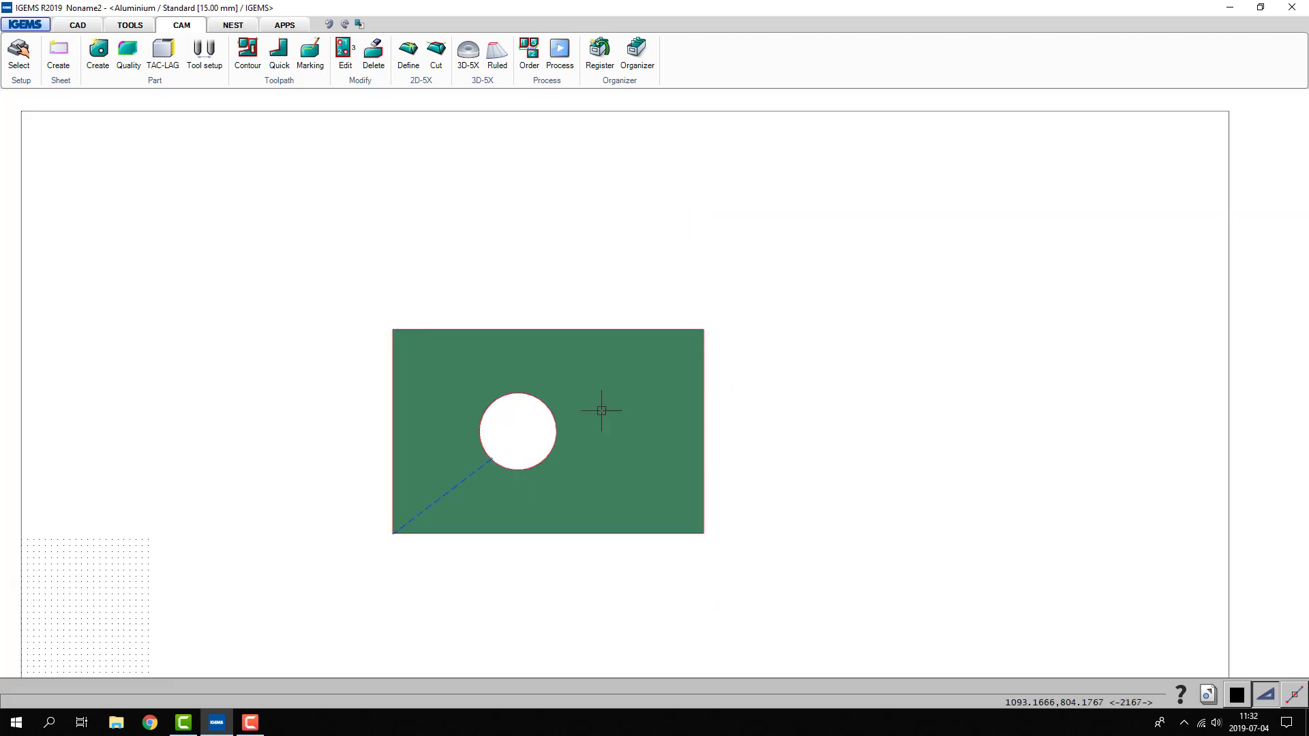
{"action": "left_click", "coordinate": [167, 81]}
{"action": "left_click", "coordinate": [138, 282]}
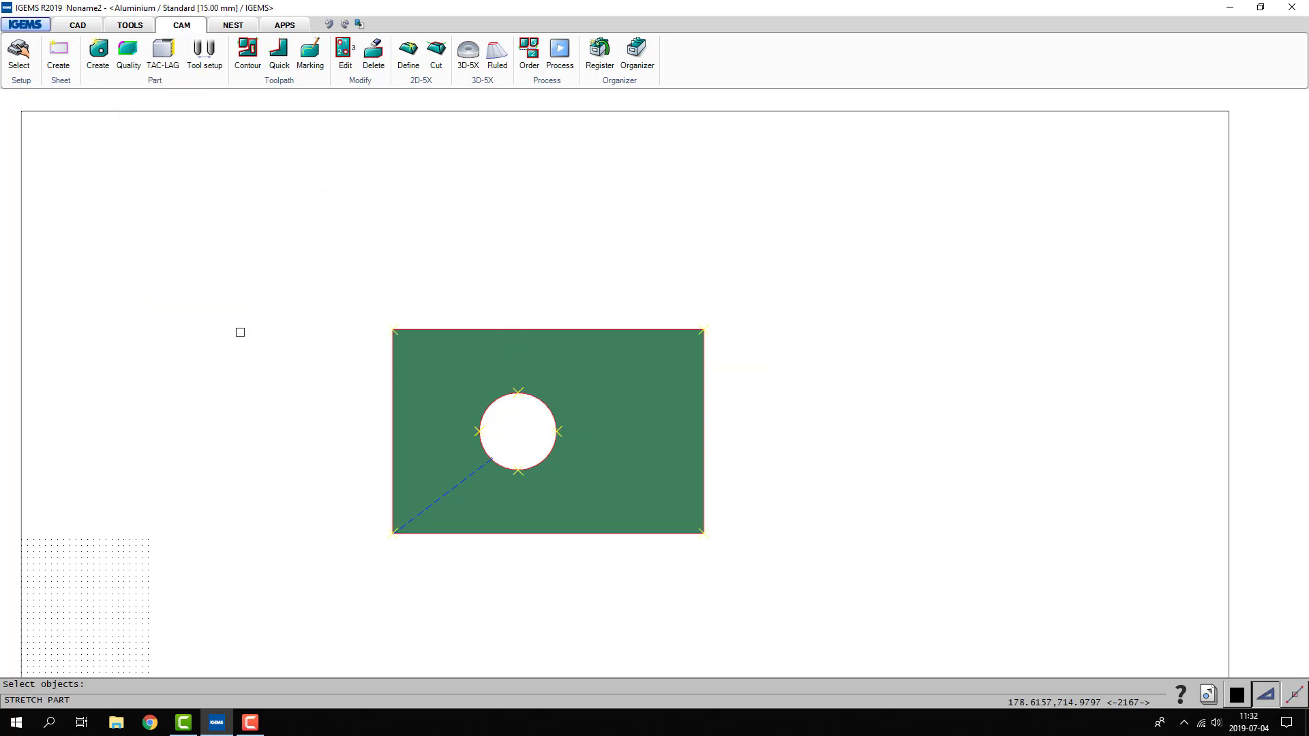
{"action": "left_click_drag", "start_coordinate": [600, 357], "coordinate": [412, 510]}
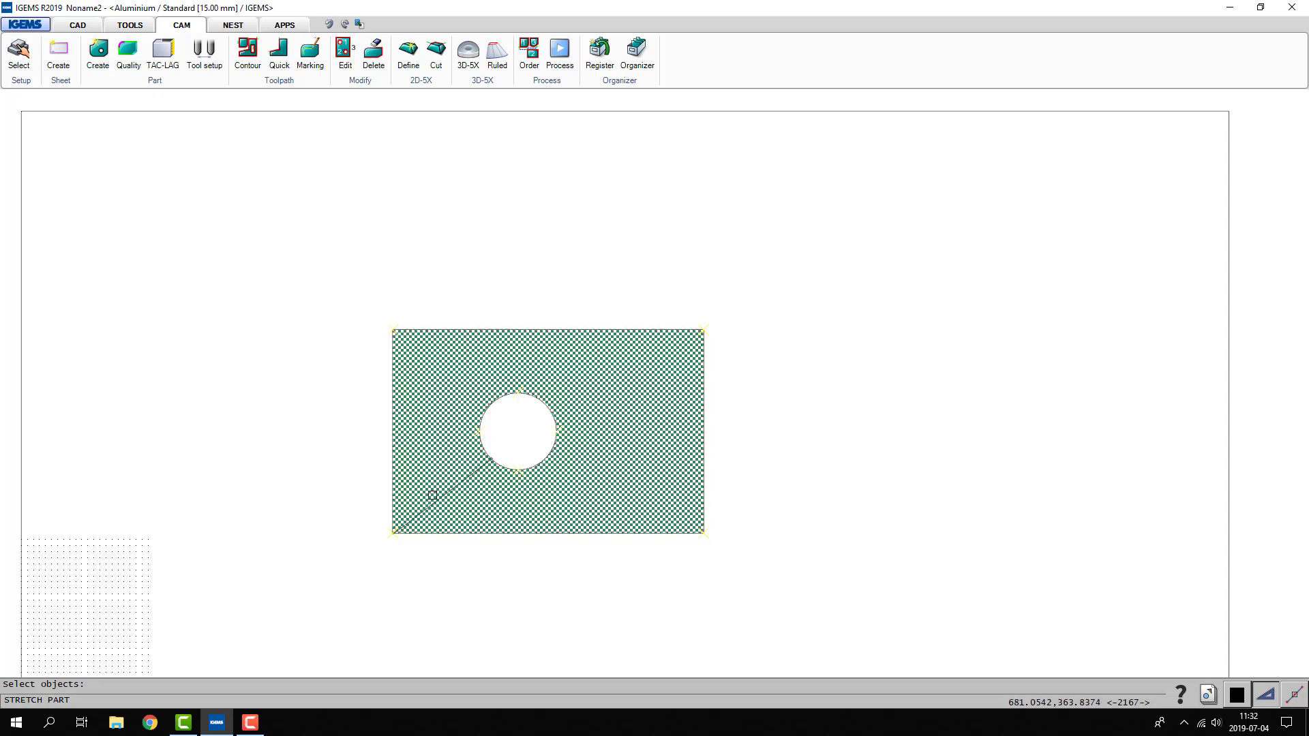
{"action": "right_click", "coordinate": [432, 504]}
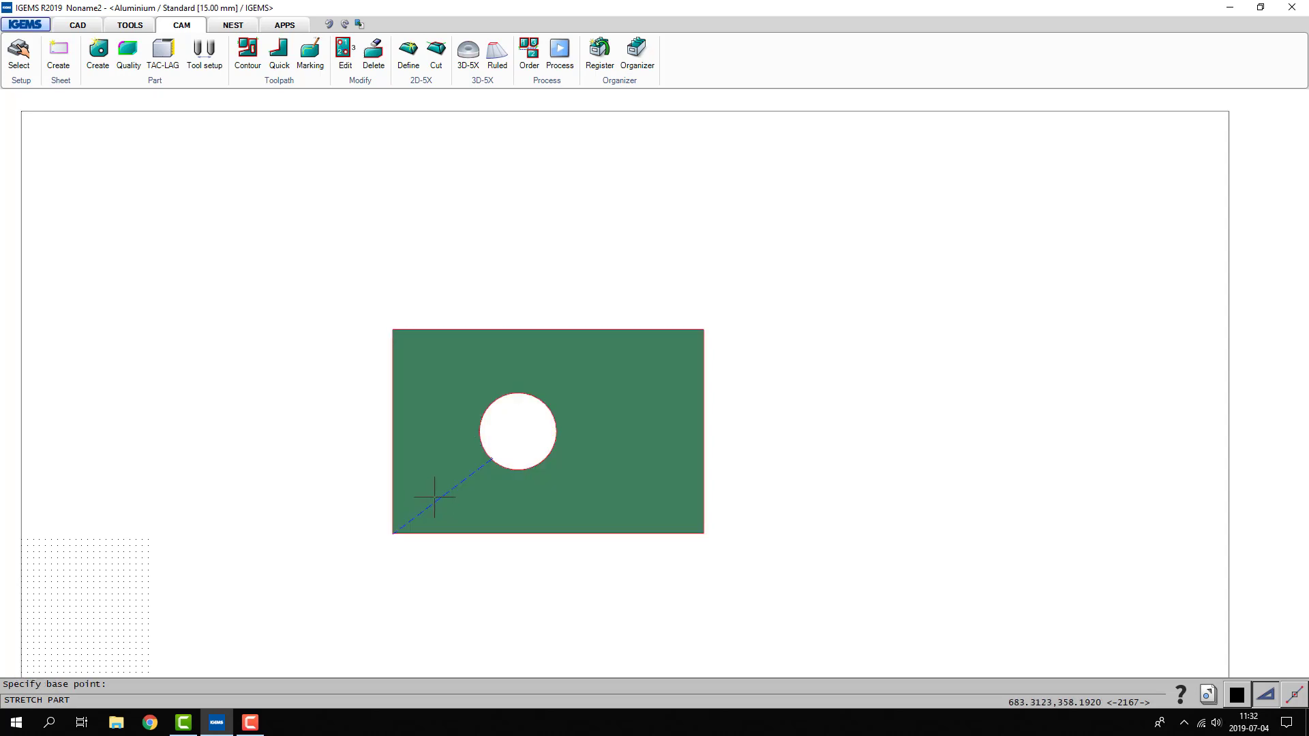
{"action": "left_click", "coordinate": [490, 425]}
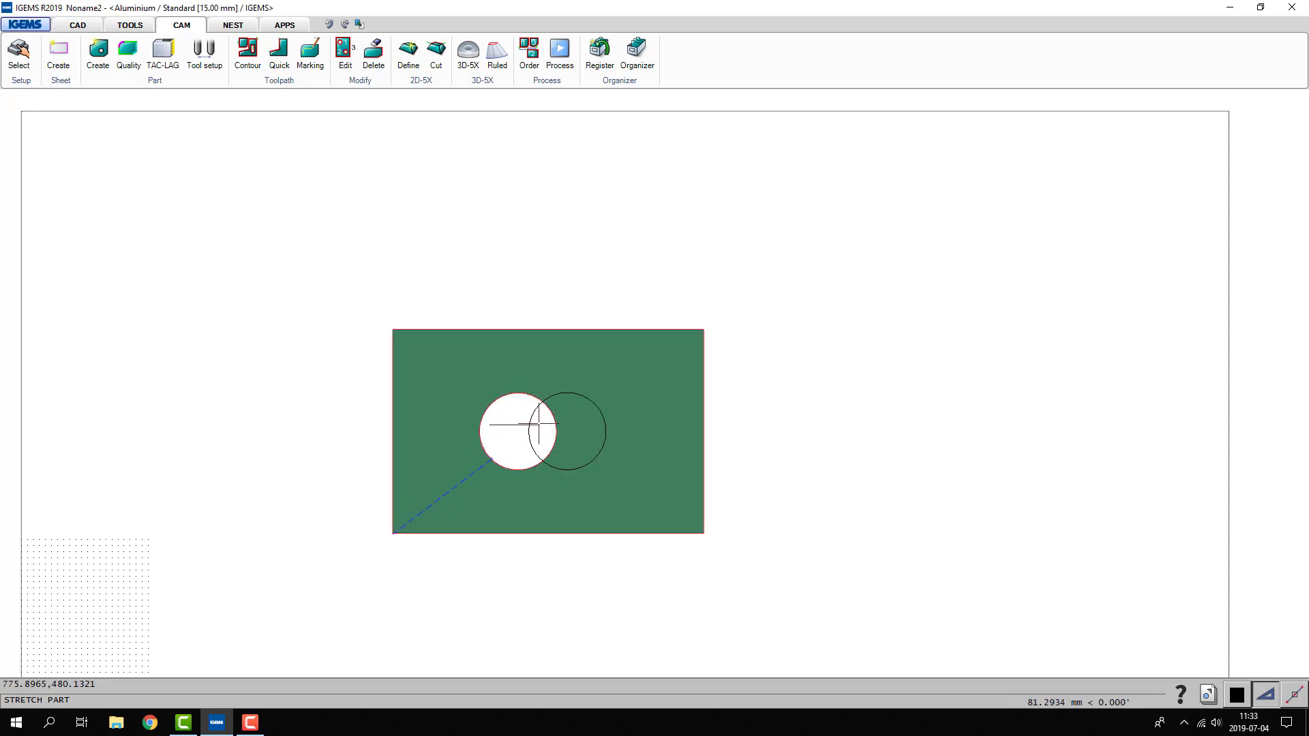
{"action": "type", "text": "50"}
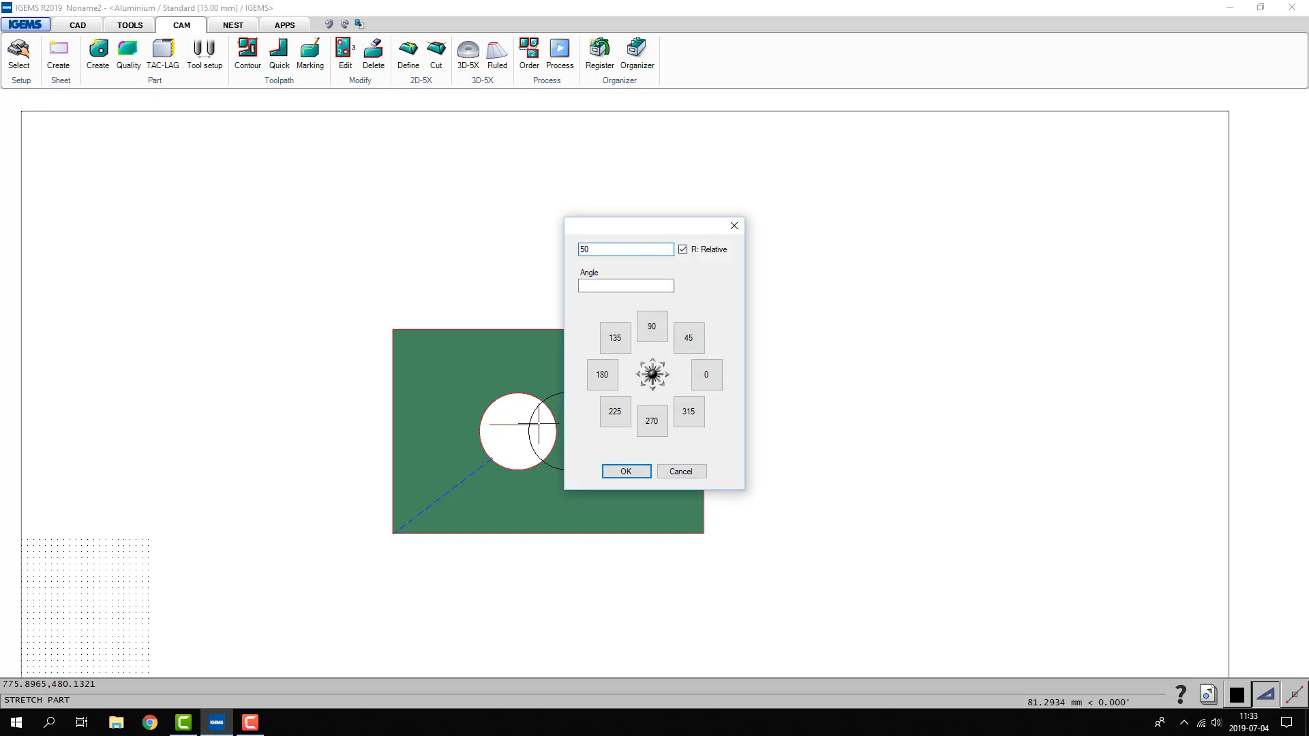
{"action": "key", "text": "Return"}
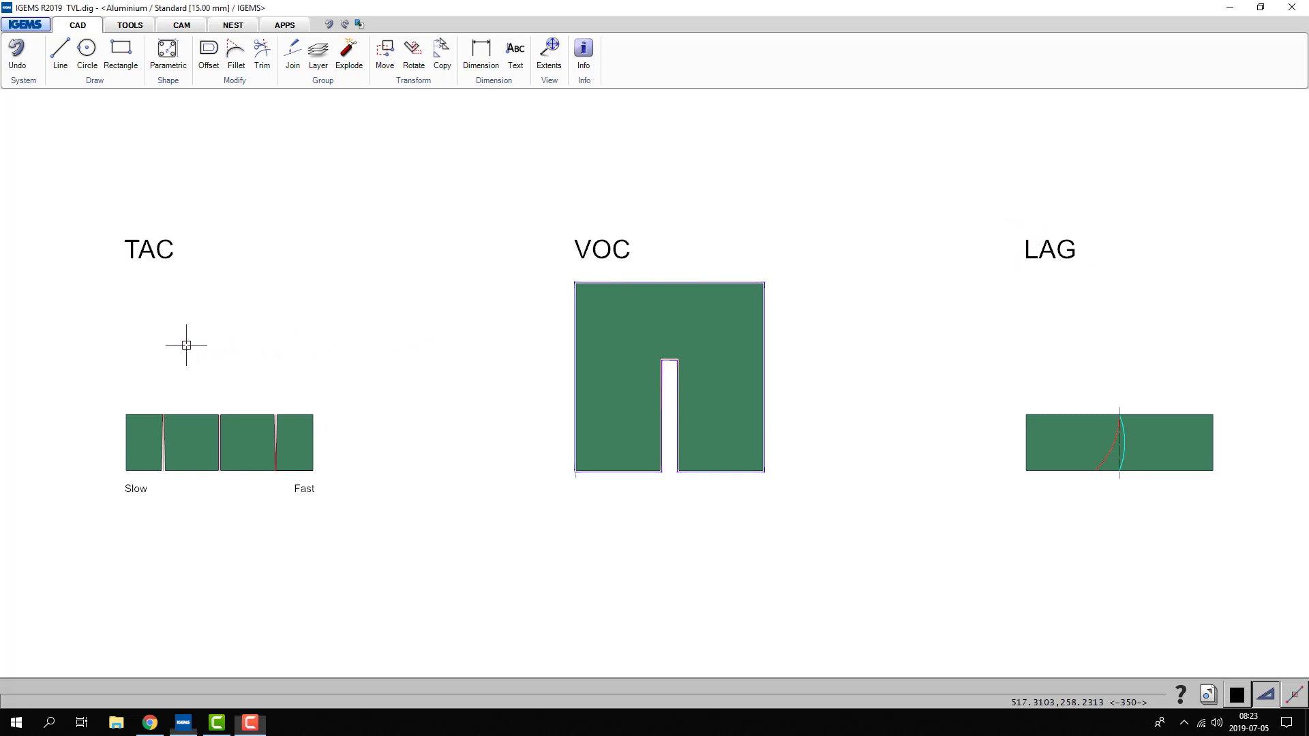
- Examine the TAC example's kerf shapes in TVL.dig, comparing the slow and fast cuts
{"action": "middle_click_drag", "start_coordinate": [186, 344], "coordinate": [398, 342]}
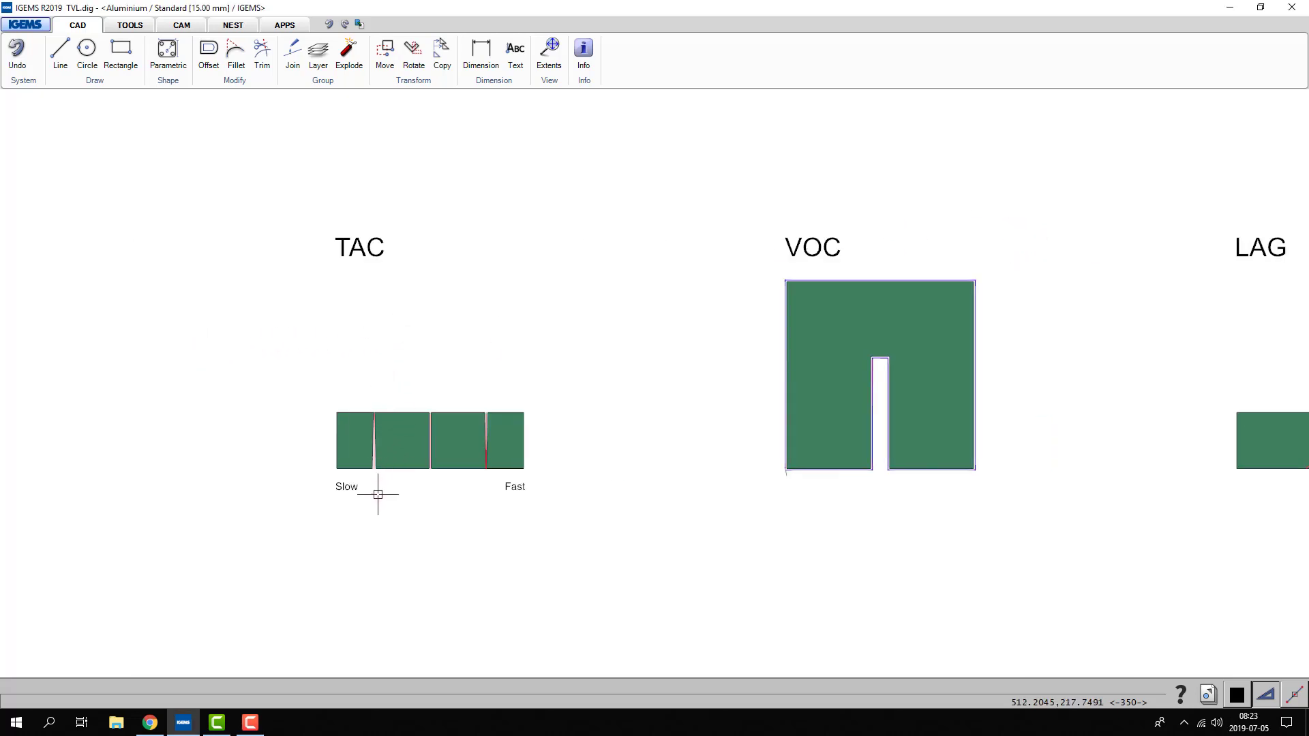
{"action": "scroll", "coordinate": [375, 487], "scroll_direction": "up", "scroll_amount": 4}
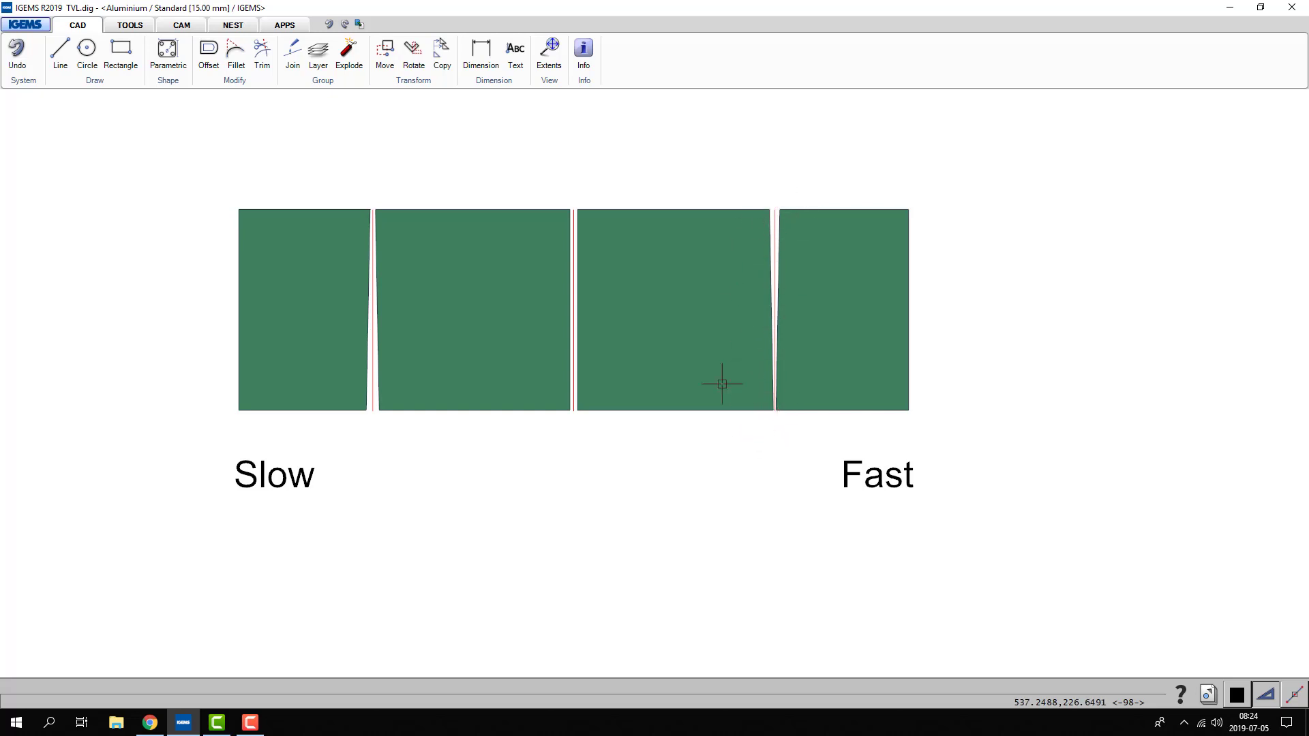
{"action": "scroll", "coordinate": [321, 539], "scroll_direction": "down", "scroll_amount": 3}
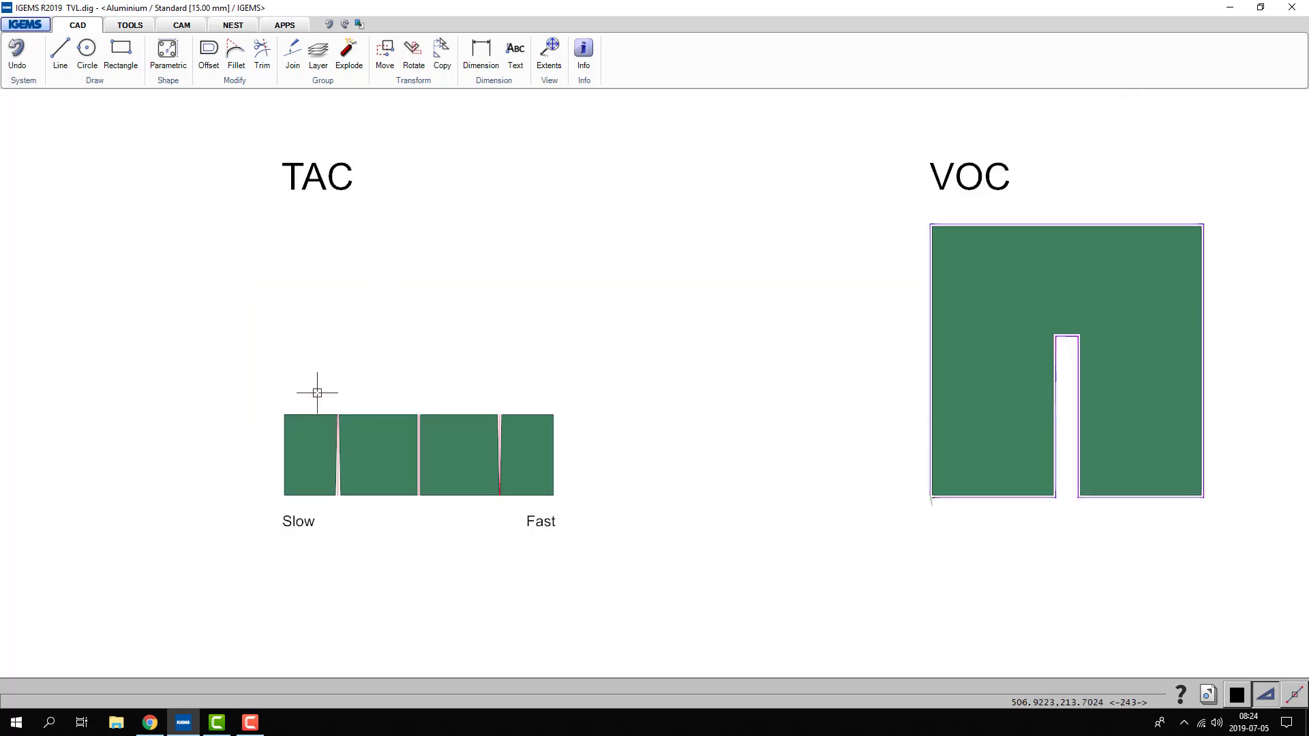
- Examine the VOC example's compensated toolpath at the slot's lower corners and closed upper end
{"action": "middle_click_drag", "start_coordinate": [675, 466], "coordinate": [280, 517]}
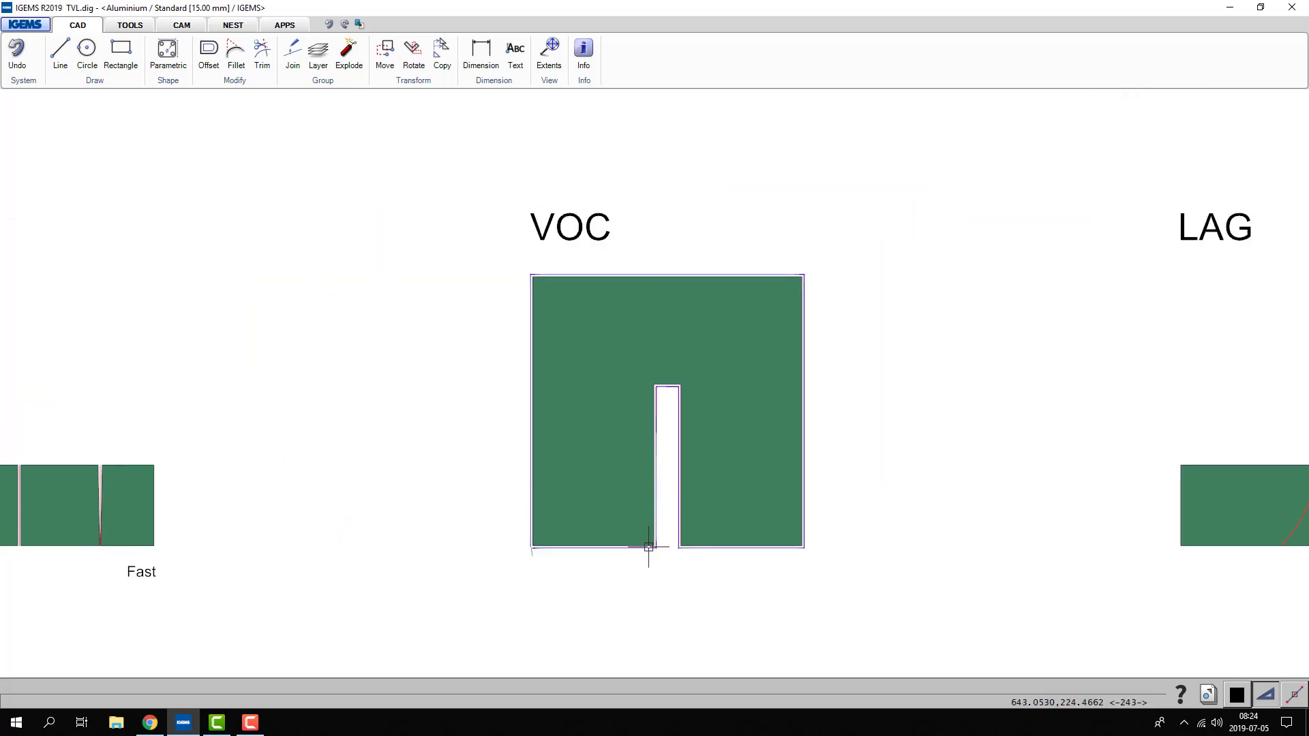
{"action": "scroll", "coordinate": [648, 547], "scroll_direction": "up", "scroll_amount": 2}
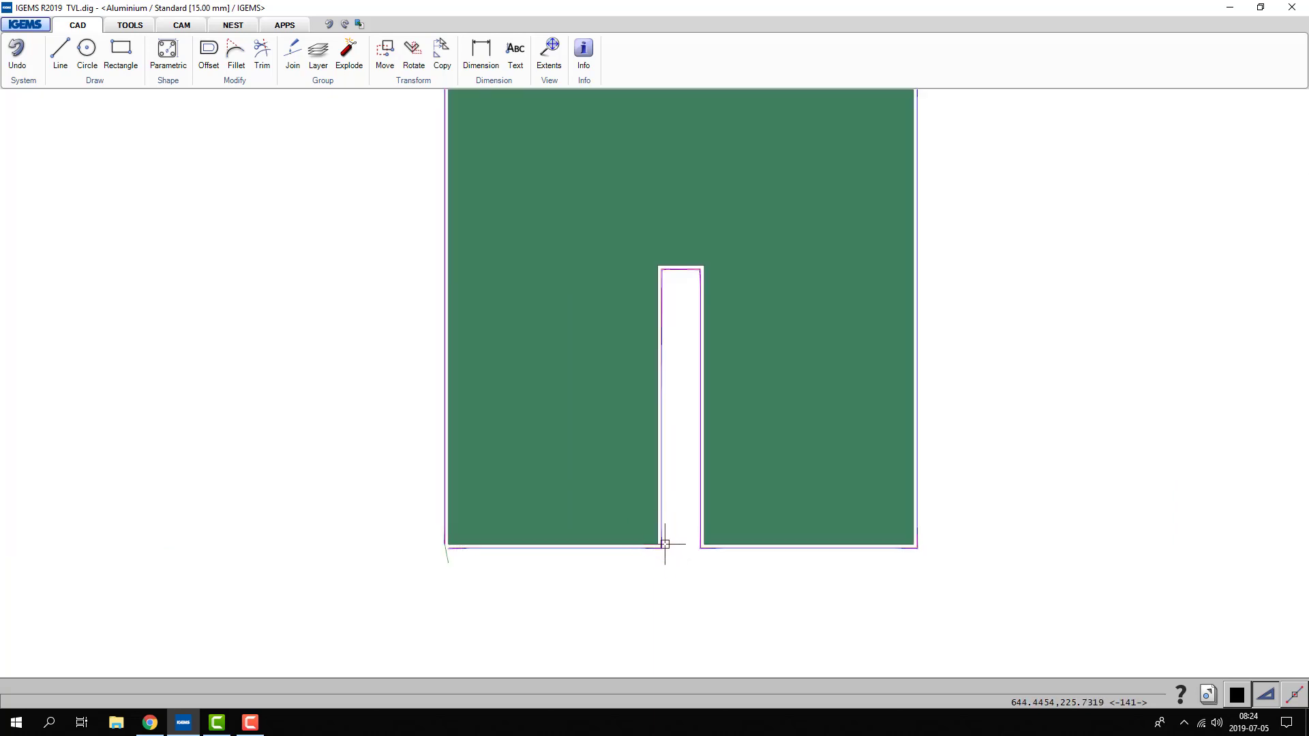
{"action": "scroll", "coordinate": [664, 546], "scroll_direction": "up", "scroll_amount": 1}
{"action": "scroll", "coordinate": [665, 547], "scroll_direction": "up", "scroll_amount": 4}
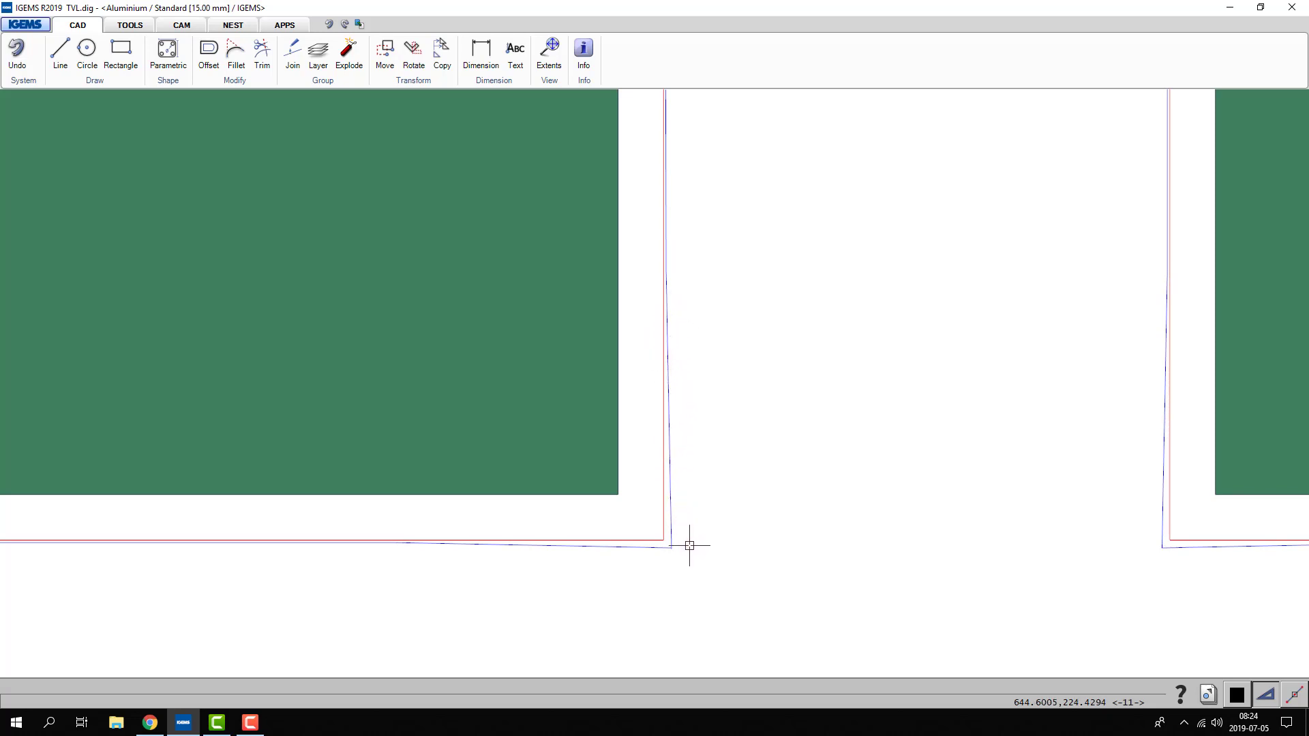
{"action": "scroll", "coordinate": [634, 597], "scroll_direction": "down", "scroll_amount": 2}
{"action": "scroll", "coordinate": [634, 597], "scroll_direction": "down", "scroll_amount": 5}
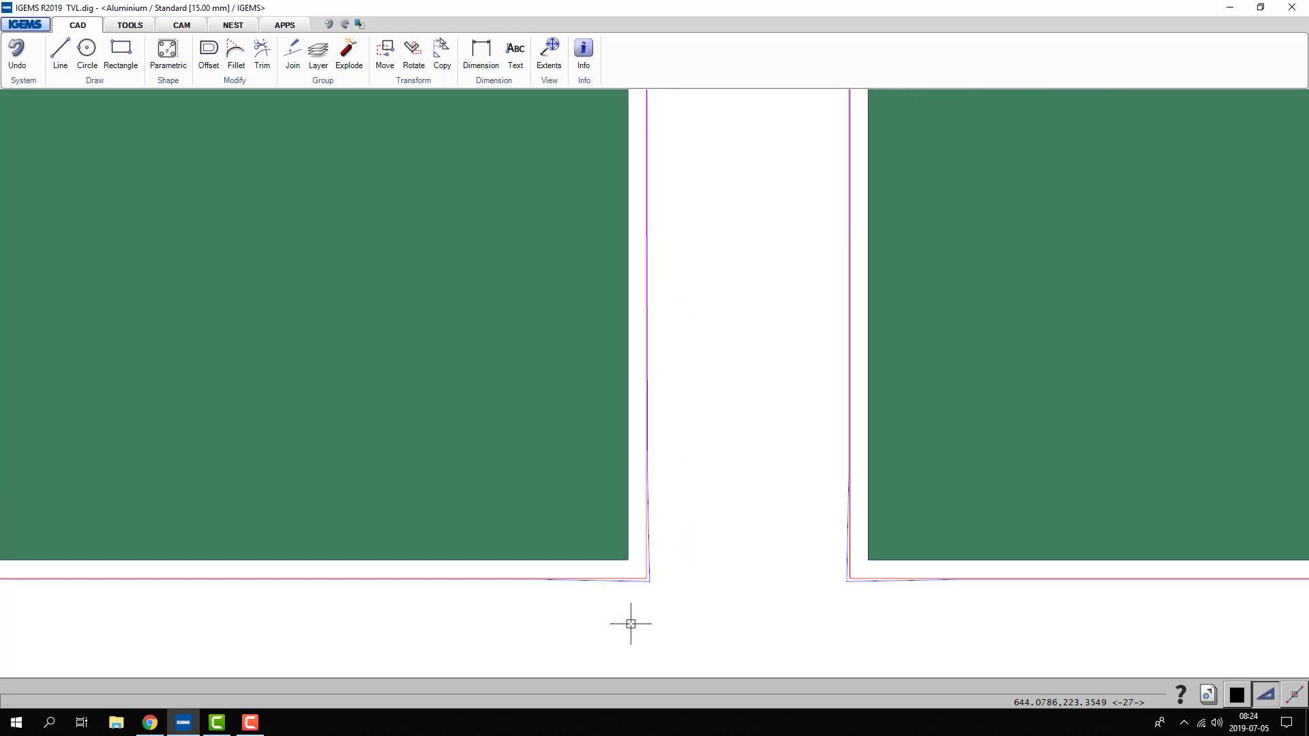
{"action": "scroll", "coordinate": [637, 208], "scroll_direction": "up", "scroll_amount": 3}
{"action": "scroll", "coordinate": [637, 208], "scroll_direction": "up", "scroll_amount": 4}
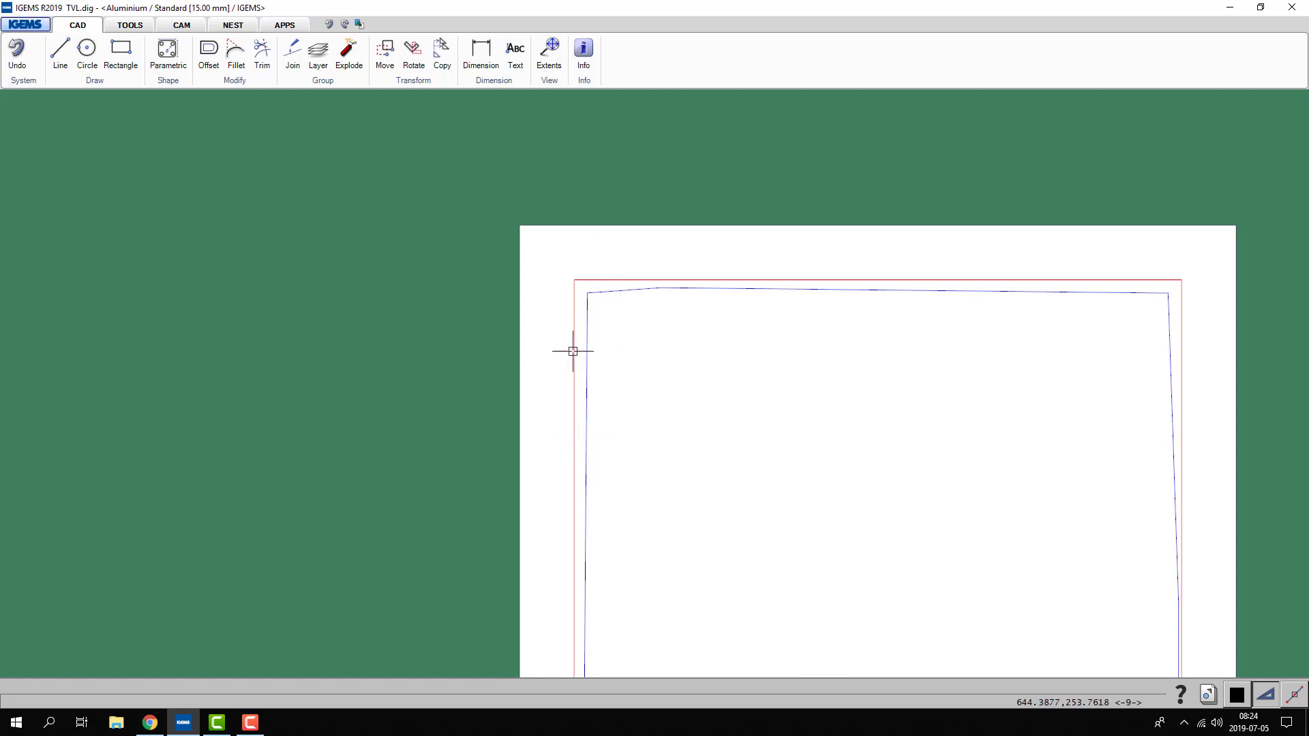
{"action": "left_click", "coordinate": [182, 26]}
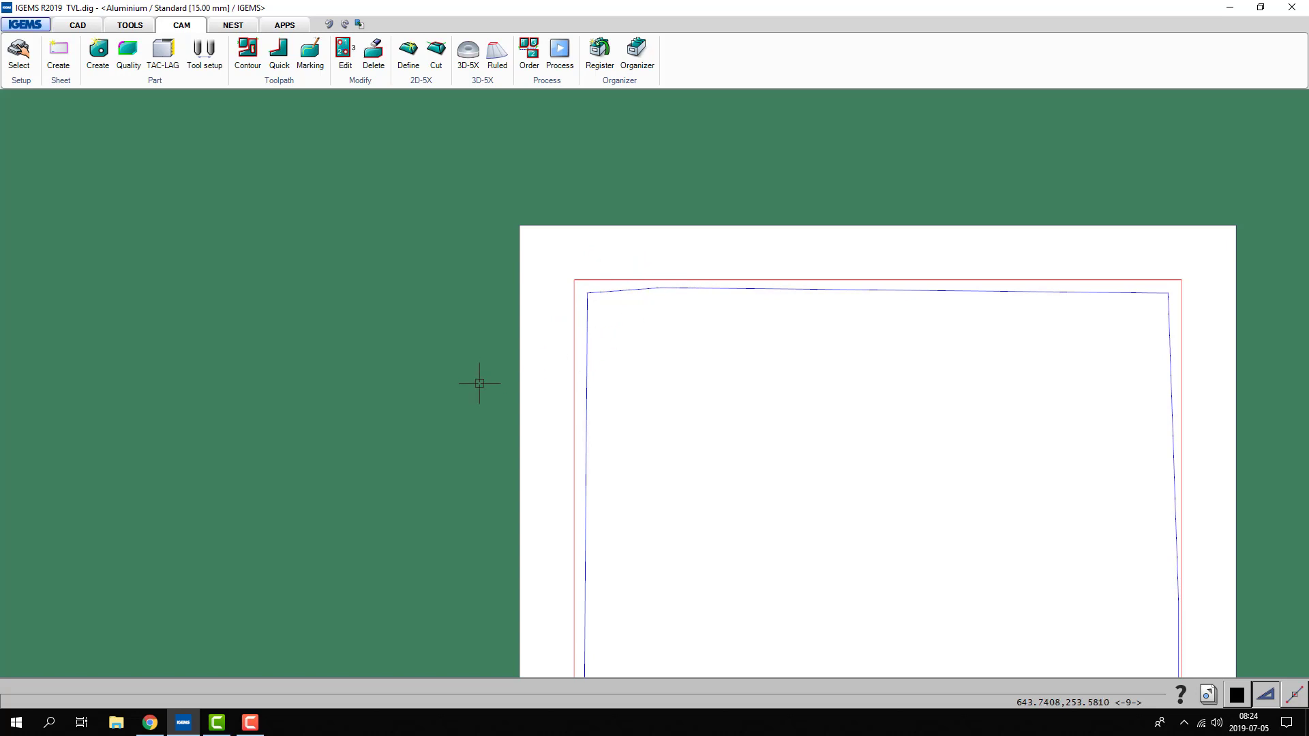
{"action": "scroll", "coordinate": [596, 532], "scroll_direction": "down", "scroll_amount": 6}
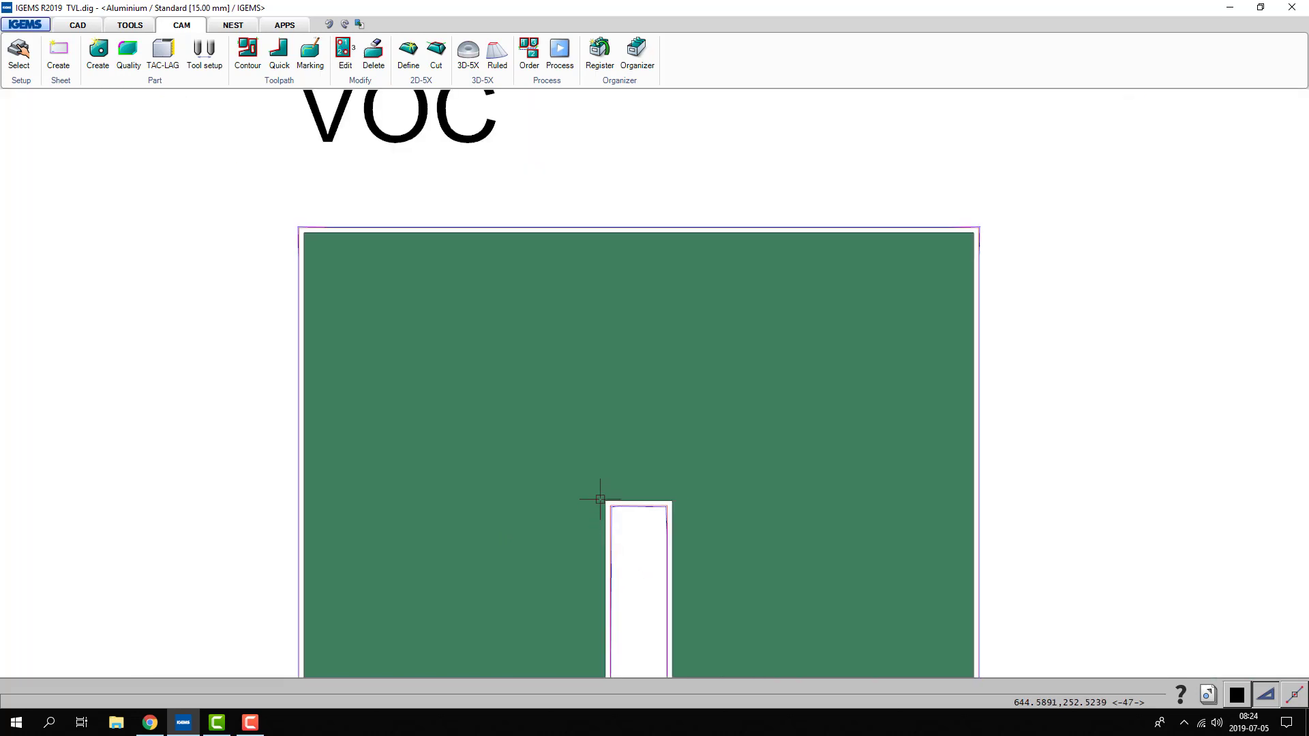
- Examine the LAG example's curved jet lines against the dashed vertical centreline, and view all three examples together
{"action": "middle_click_drag", "start_coordinate": [663, 553], "coordinate": [467, 409]}
{"action": "middle_click_drag", "start_coordinate": [681, 440], "coordinate": [307, 428]}
{"action": "middle_click_drag", "start_coordinate": [565, 432], "coordinate": [212, 447]}
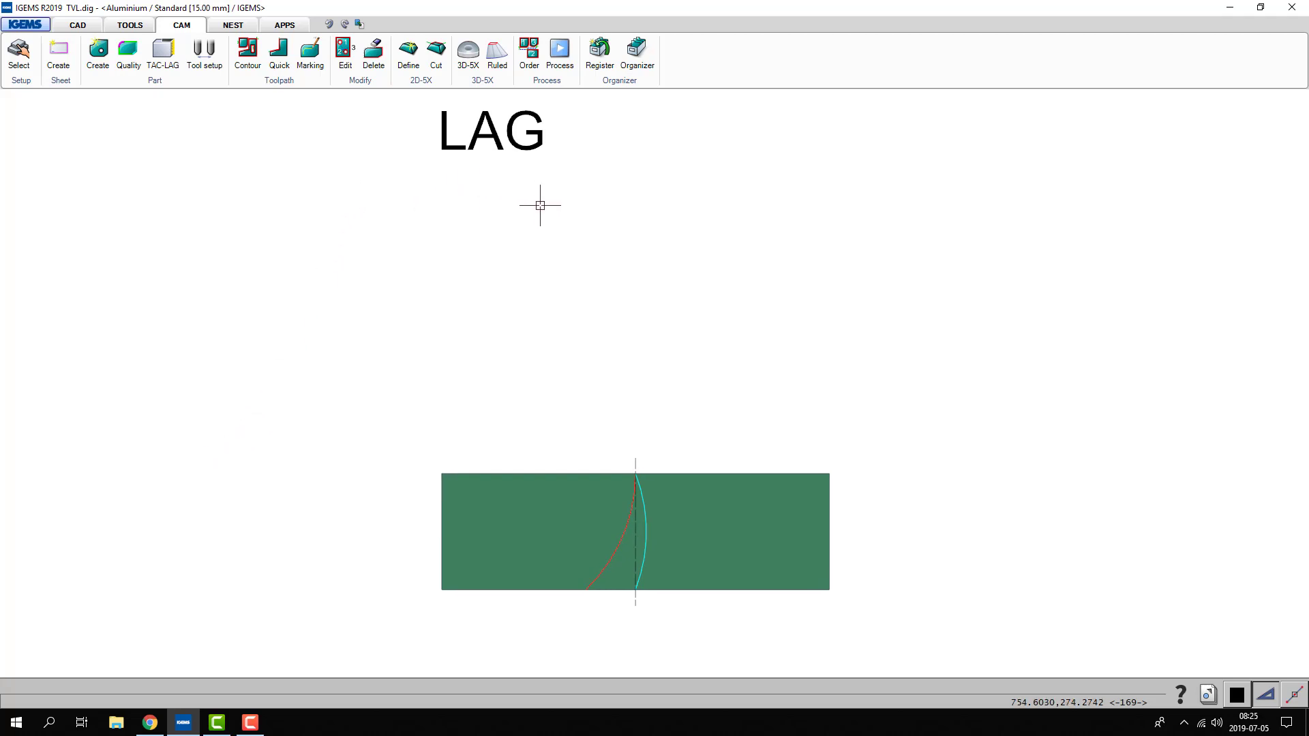
{"action": "scroll", "coordinate": [623, 622], "scroll_direction": "up", "scroll_amount": 4}
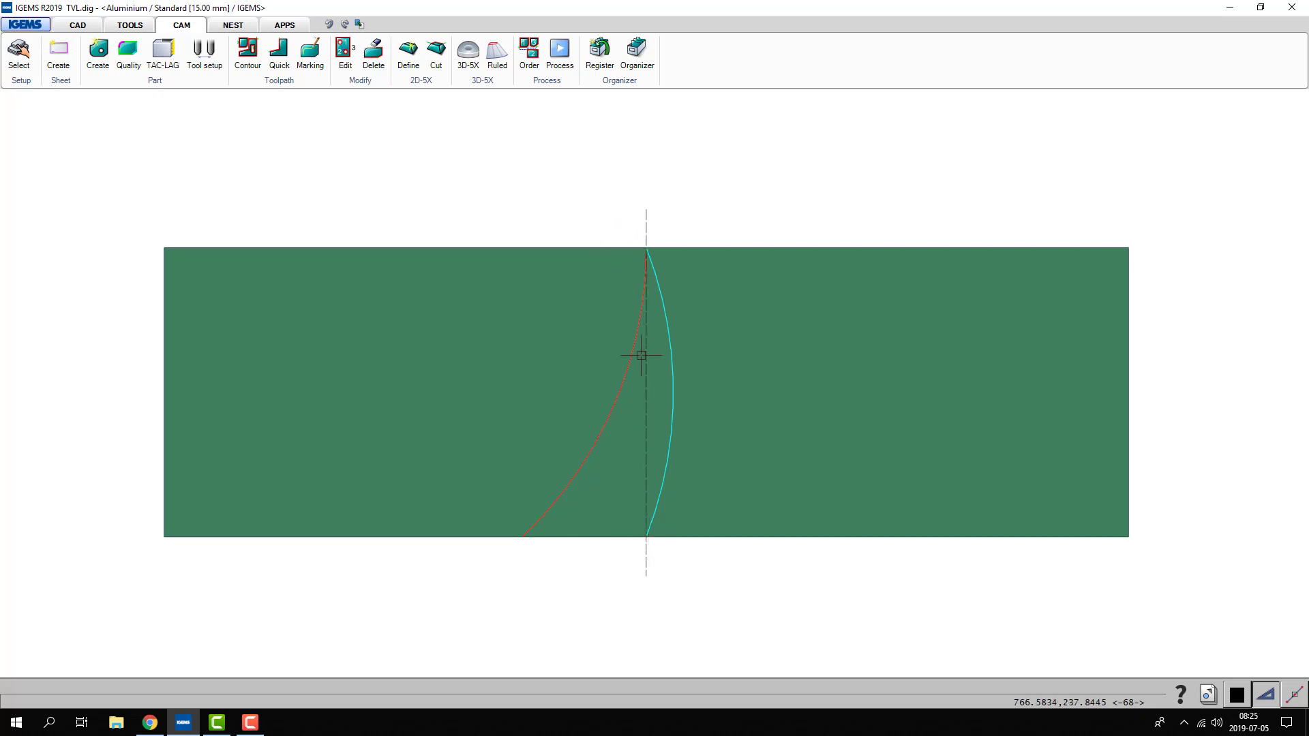
{"action": "scroll", "coordinate": [898, 412], "scroll_direction": "down", "scroll_amount": 5}
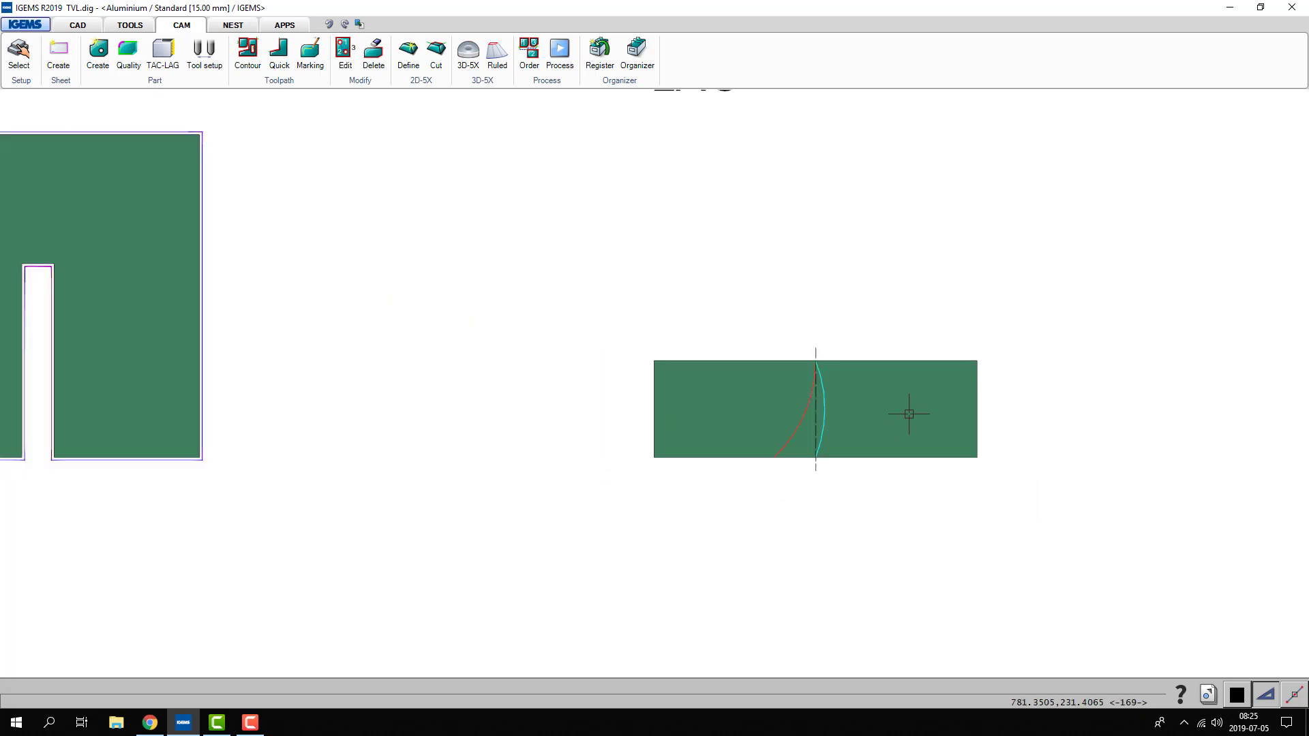
{"action": "scroll", "coordinate": [618, 347], "scroll_direction": "up", "scroll_amount": 3}
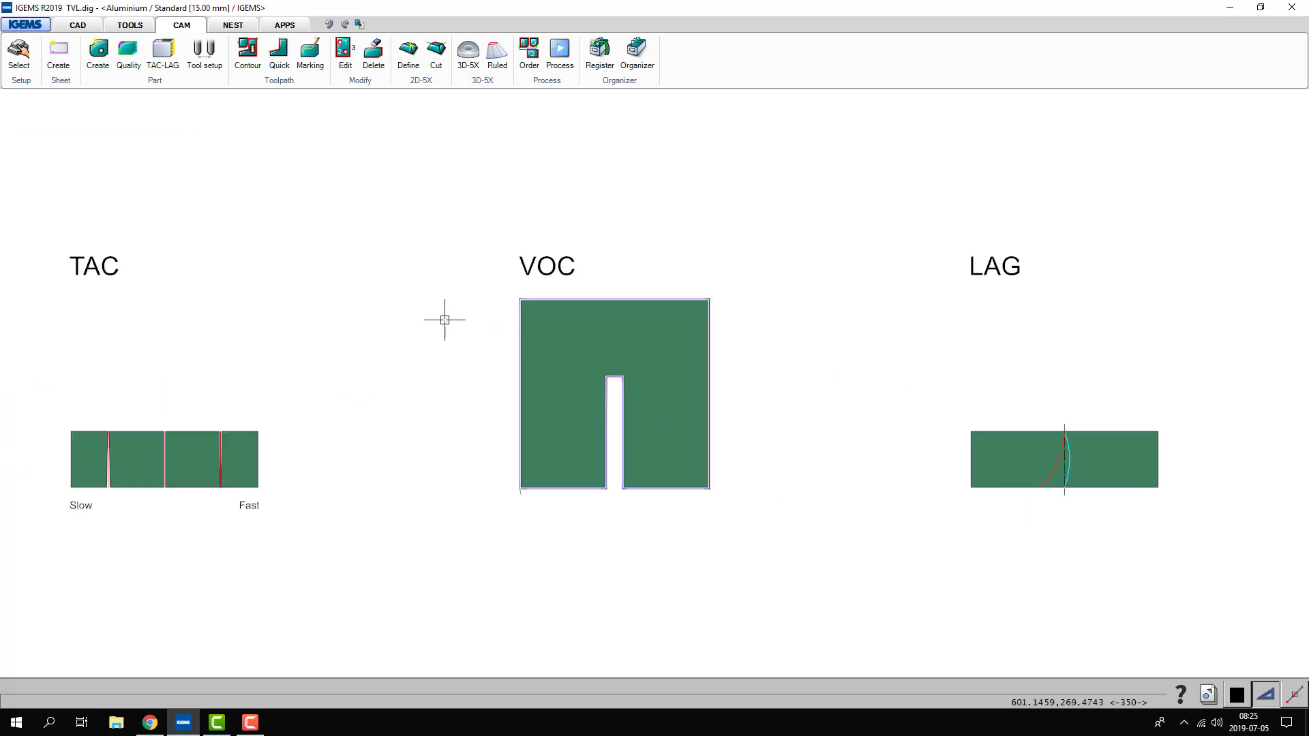
{"action": "middle_click_drag", "start_coordinate": [443, 319], "coordinate": [461, 318]}
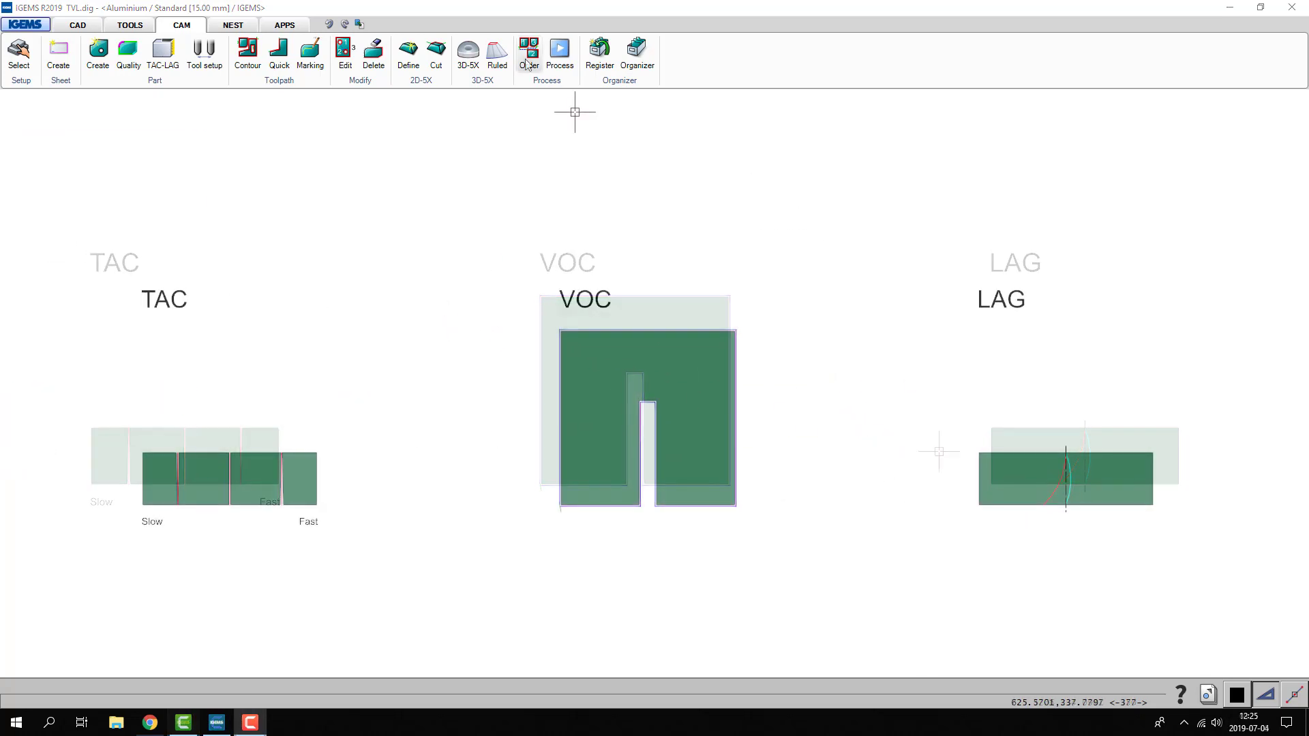
- Review the TVL cutting data options for 15 mm Aluminium in the material setup
{"action": "left_click", "coordinate": [19, 53]}
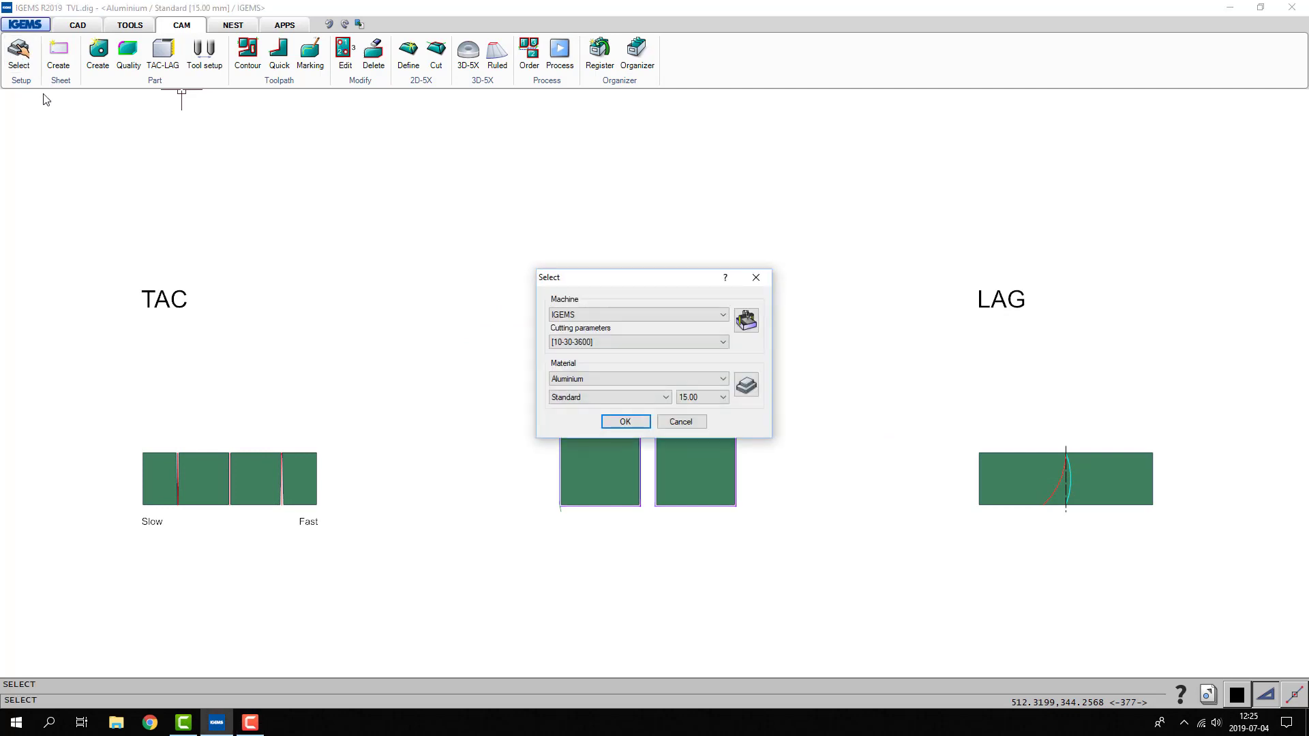
{"action": "left_click", "coordinate": [746, 386]}
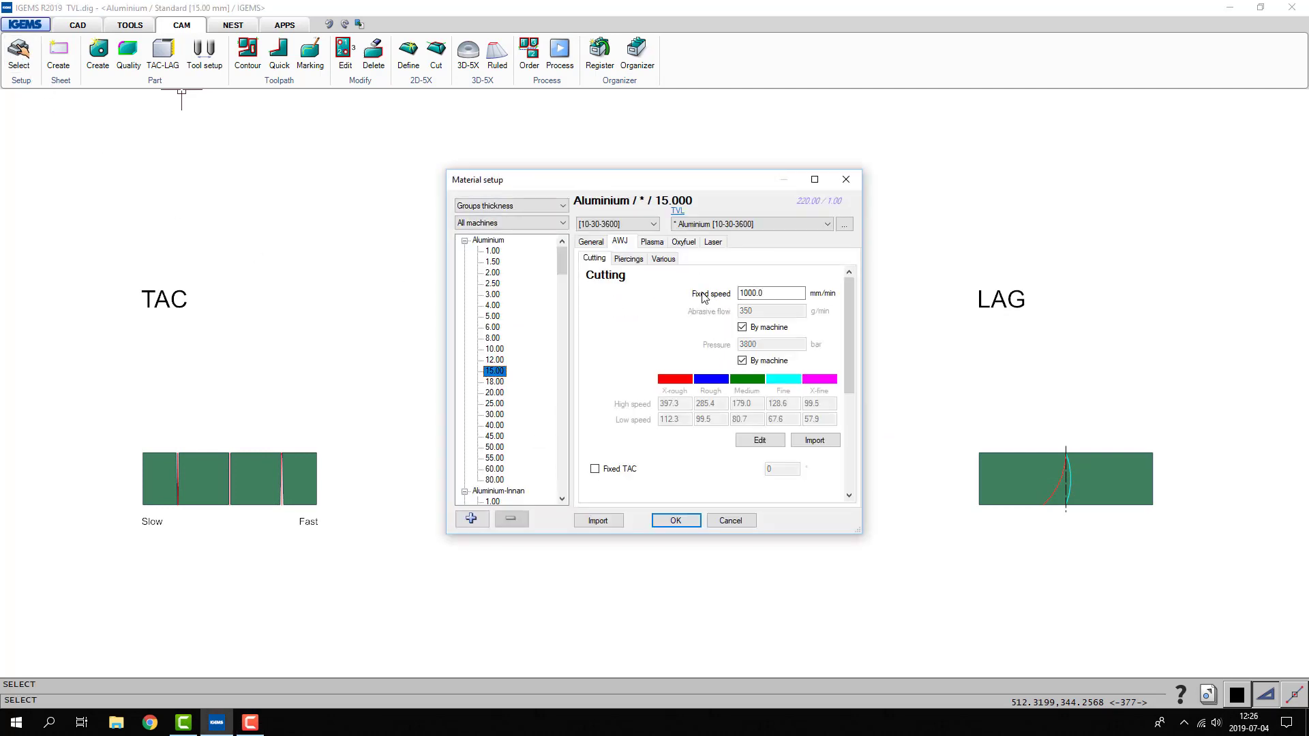
{"action": "left_click", "coordinate": [710, 224]}
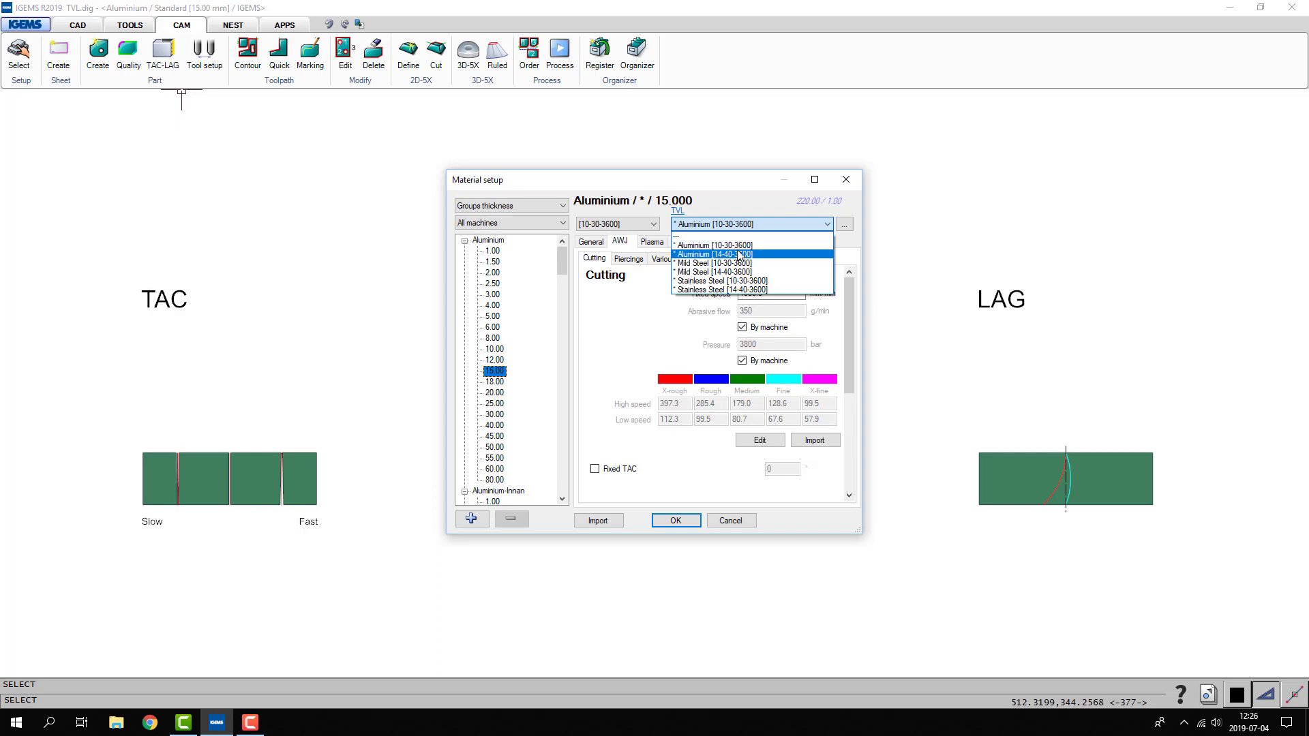
{"action": "left_click", "coordinate": [644, 301]}
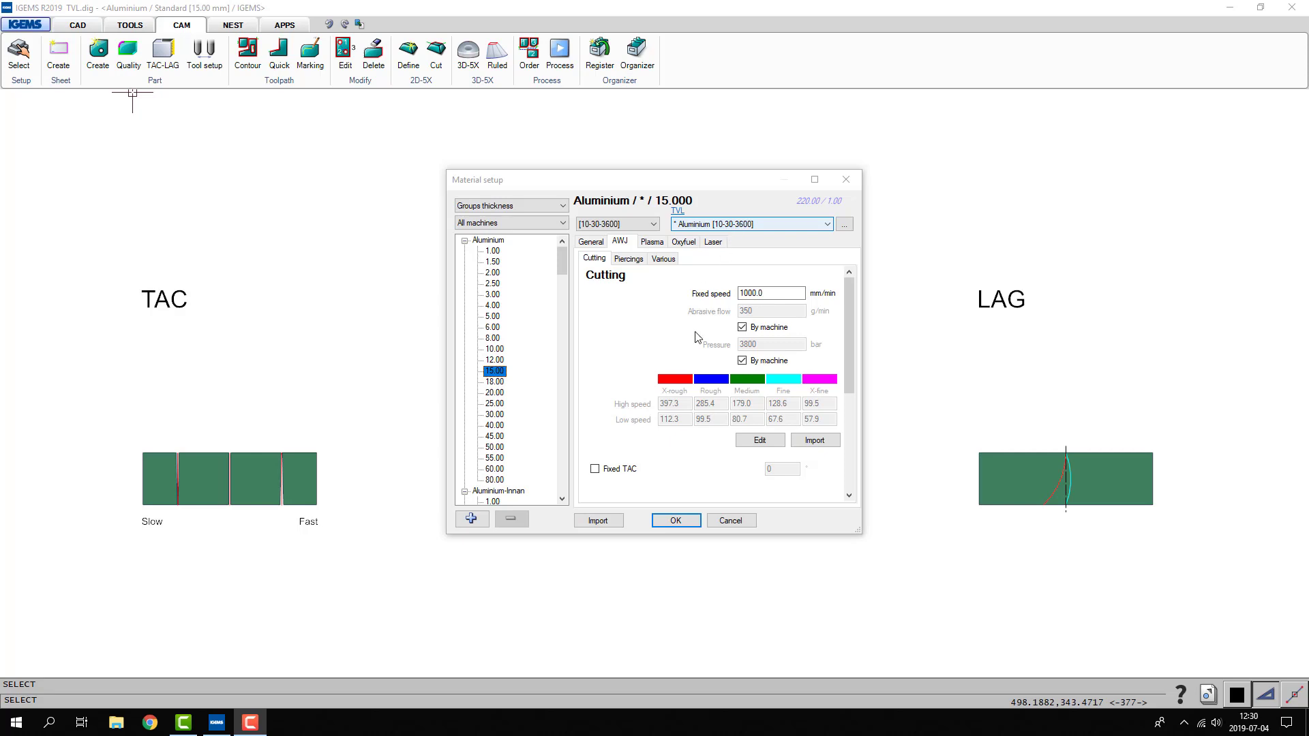
{"action": "left_click", "coordinate": [692, 524]}
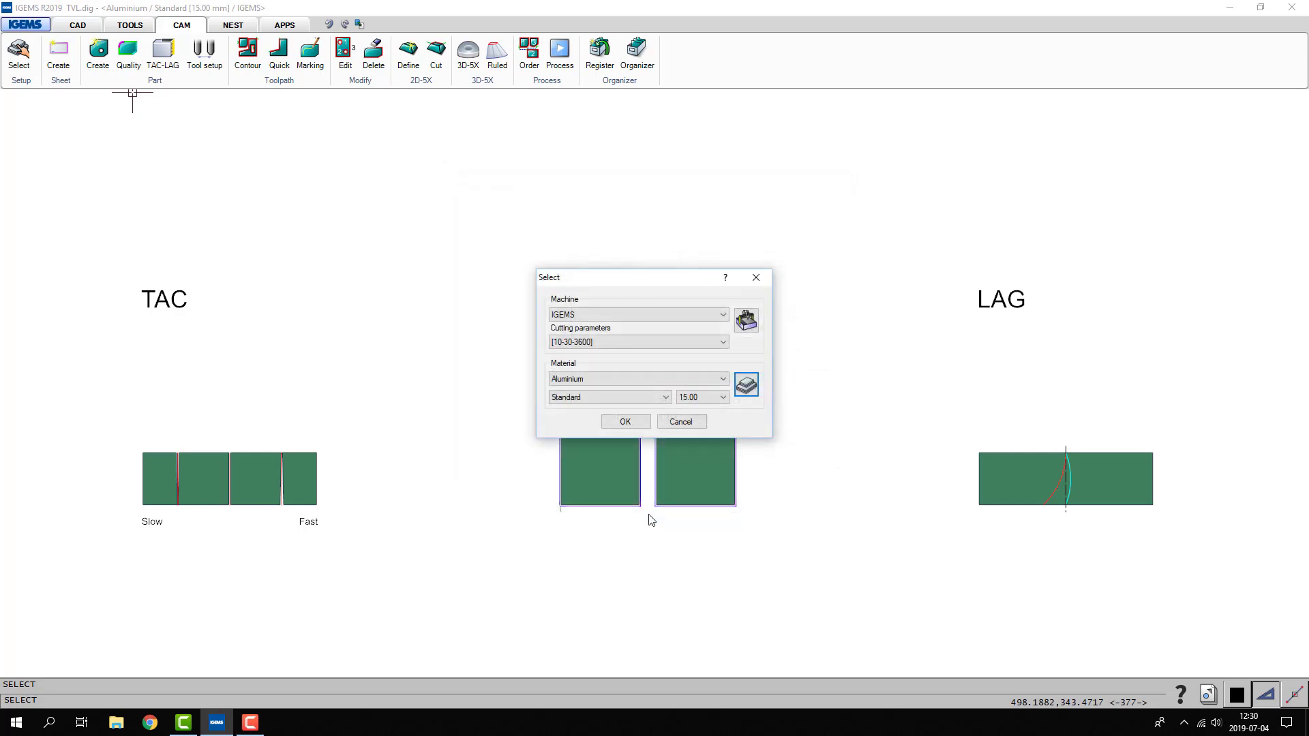
{"action": "left_click", "coordinate": [622, 421]}
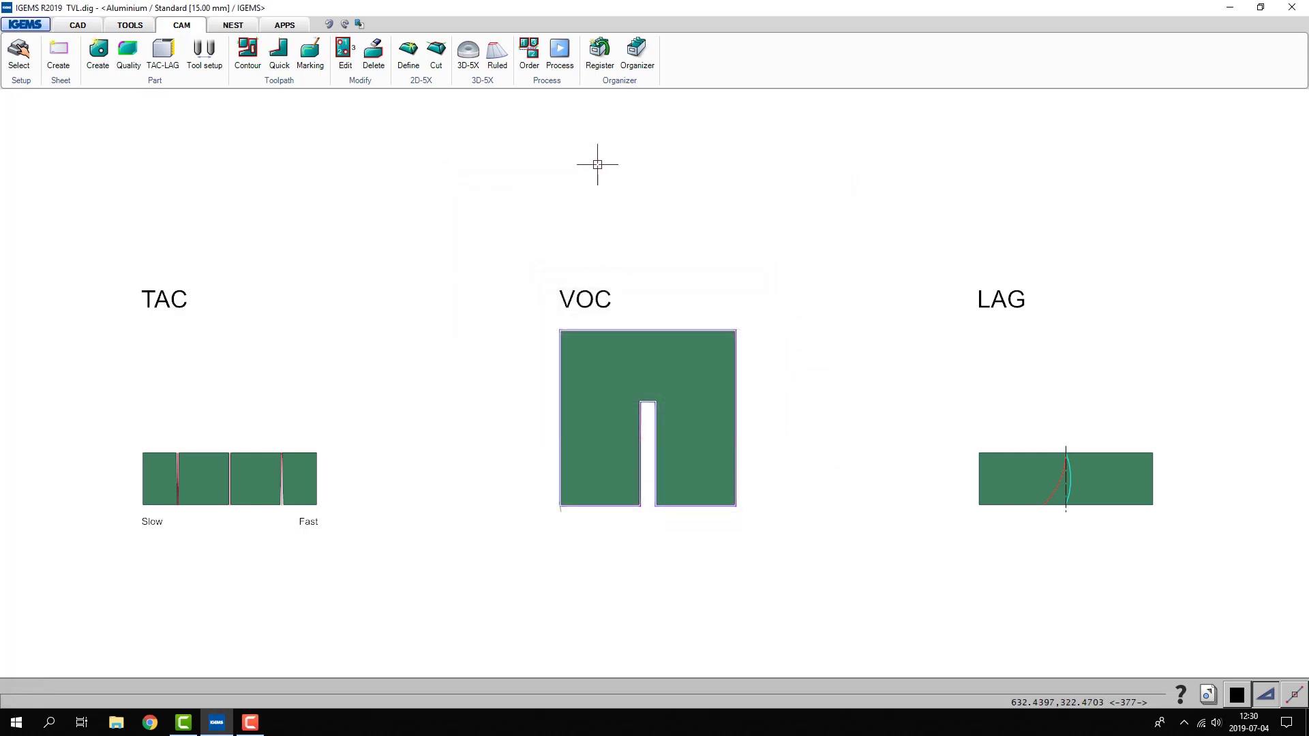
- Review the machine's cutting parameter sets and keep [10-30-3600] selected
{"action": "left_click", "coordinate": [552, 86]}
{"action": "left_click", "coordinate": [563, 104]}
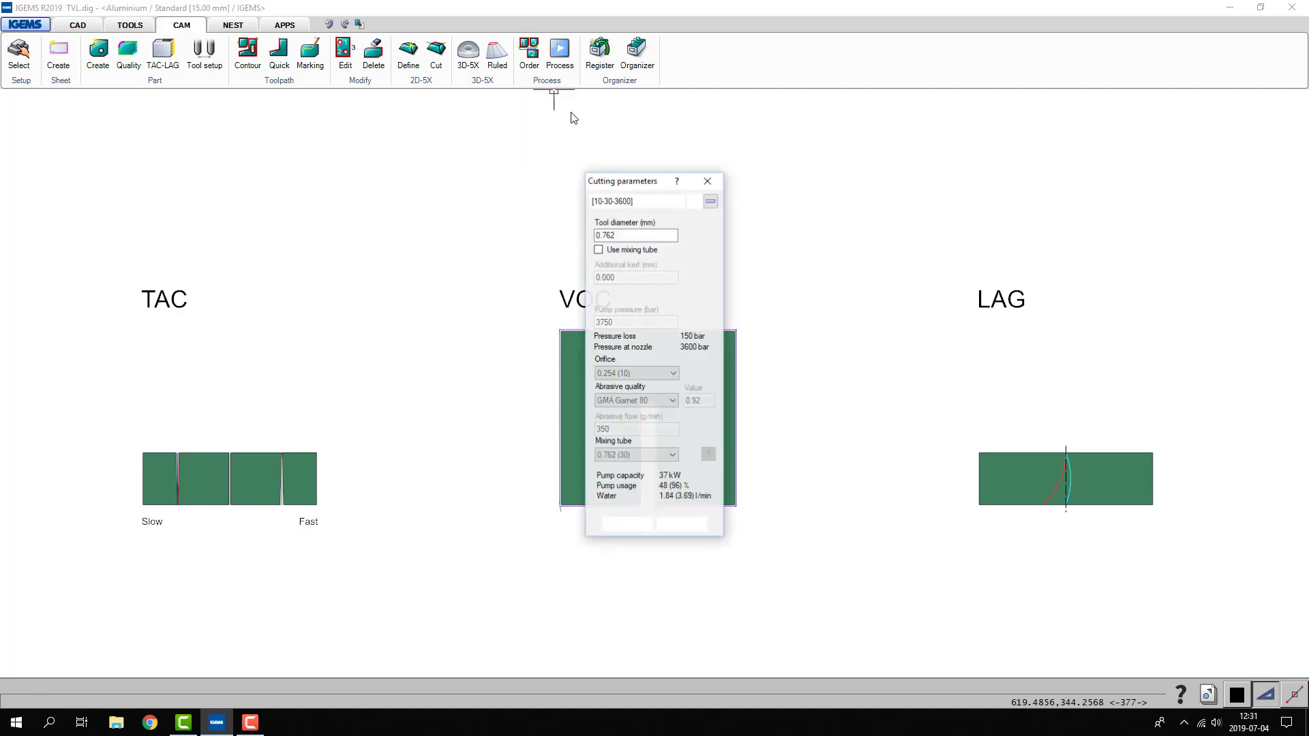
{"action": "left_click", "coordinate": [616, 203]}
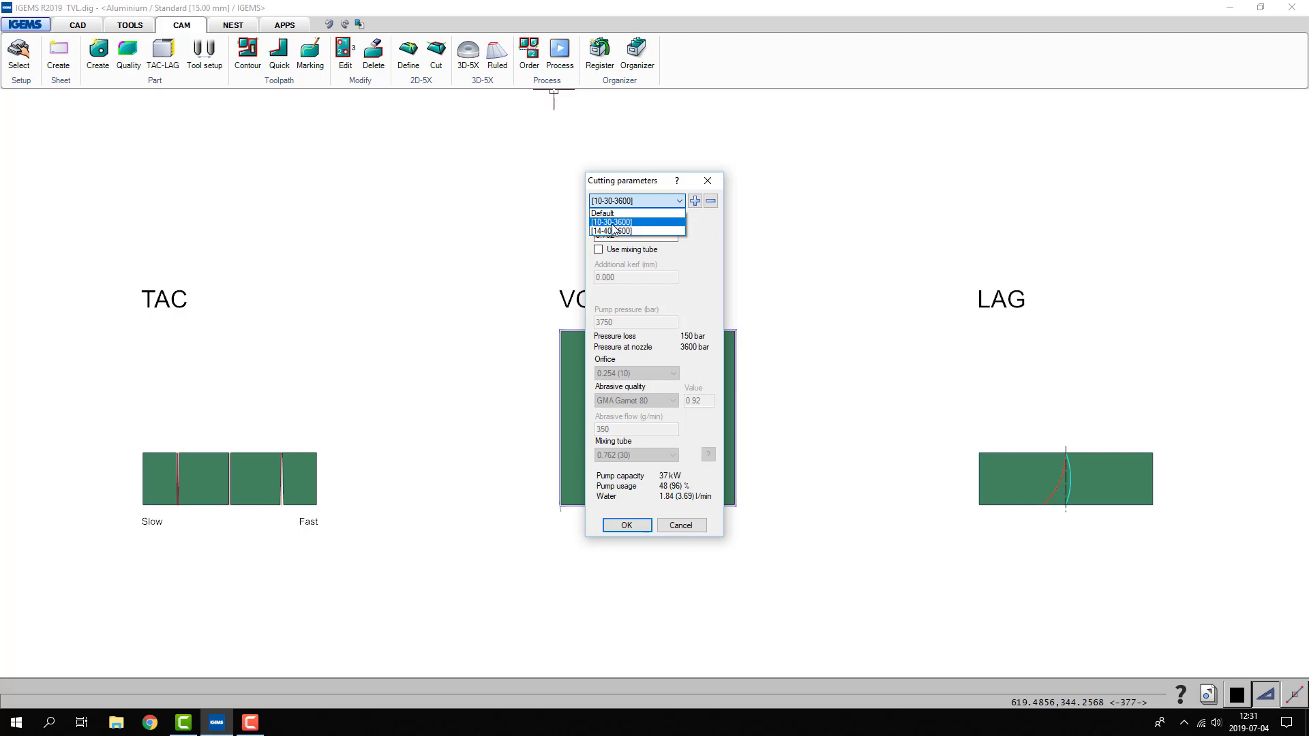
{"action": "left_click", "coordinate": [613, 224]}
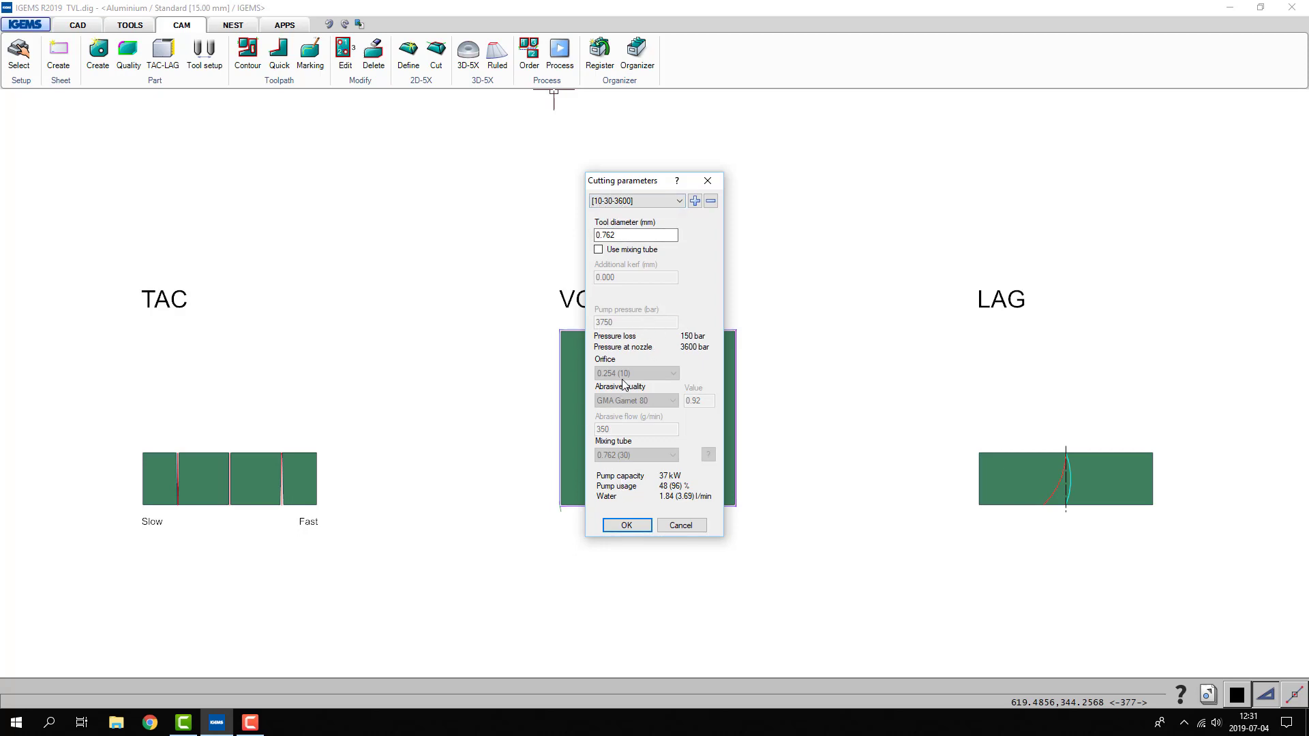
{"action": "left_click", "coordinate": [627, 526]}
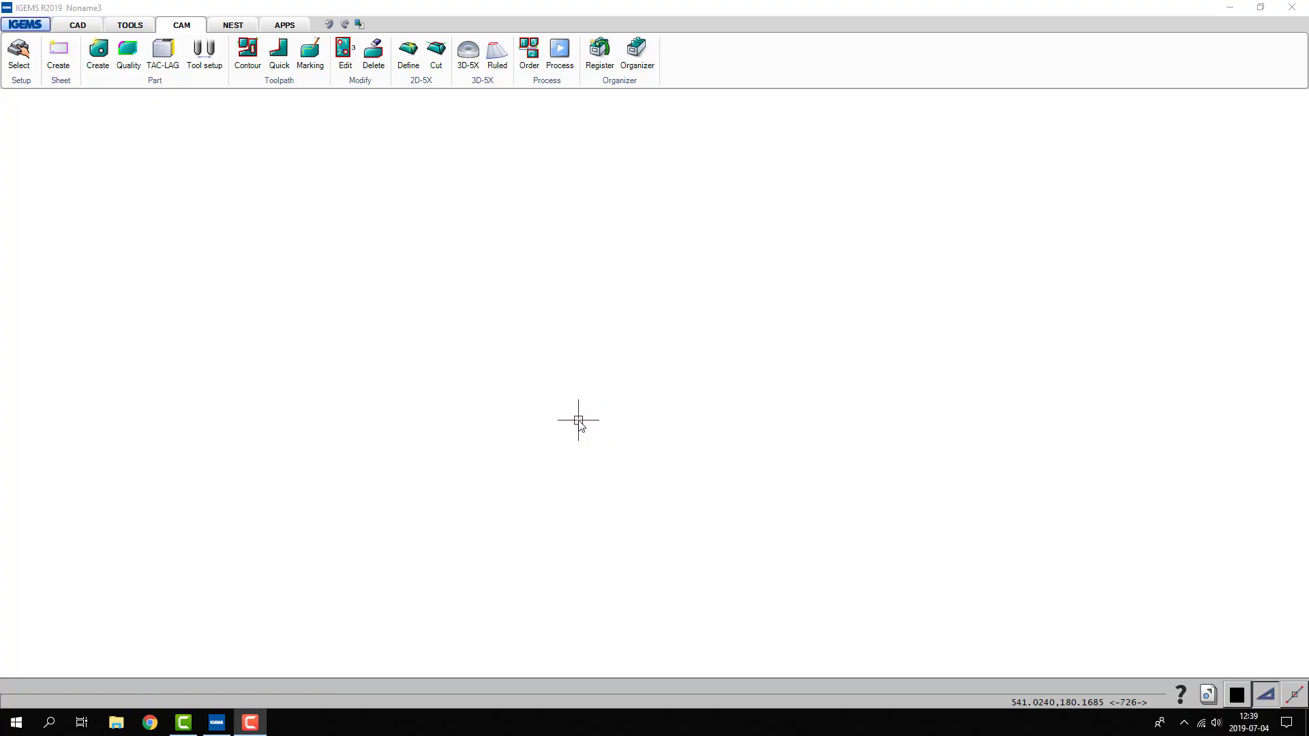
- Open the 3D-5X module and add the Line command to the quick access tools
{"action": "left_click", "coordinate": [469, 54]}
{"action": "left_click", "coordinate": [624, 422]}
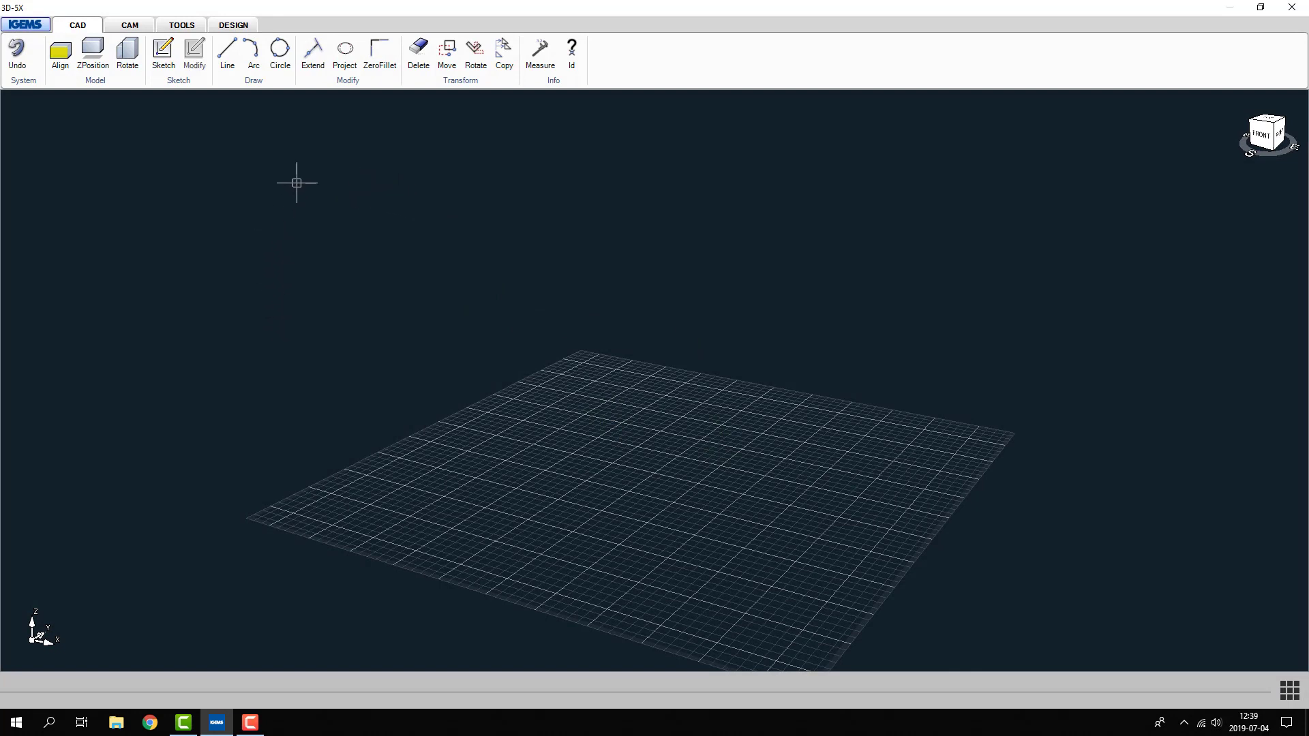
{"action": "right_click", "coordinate": [225, 62]}
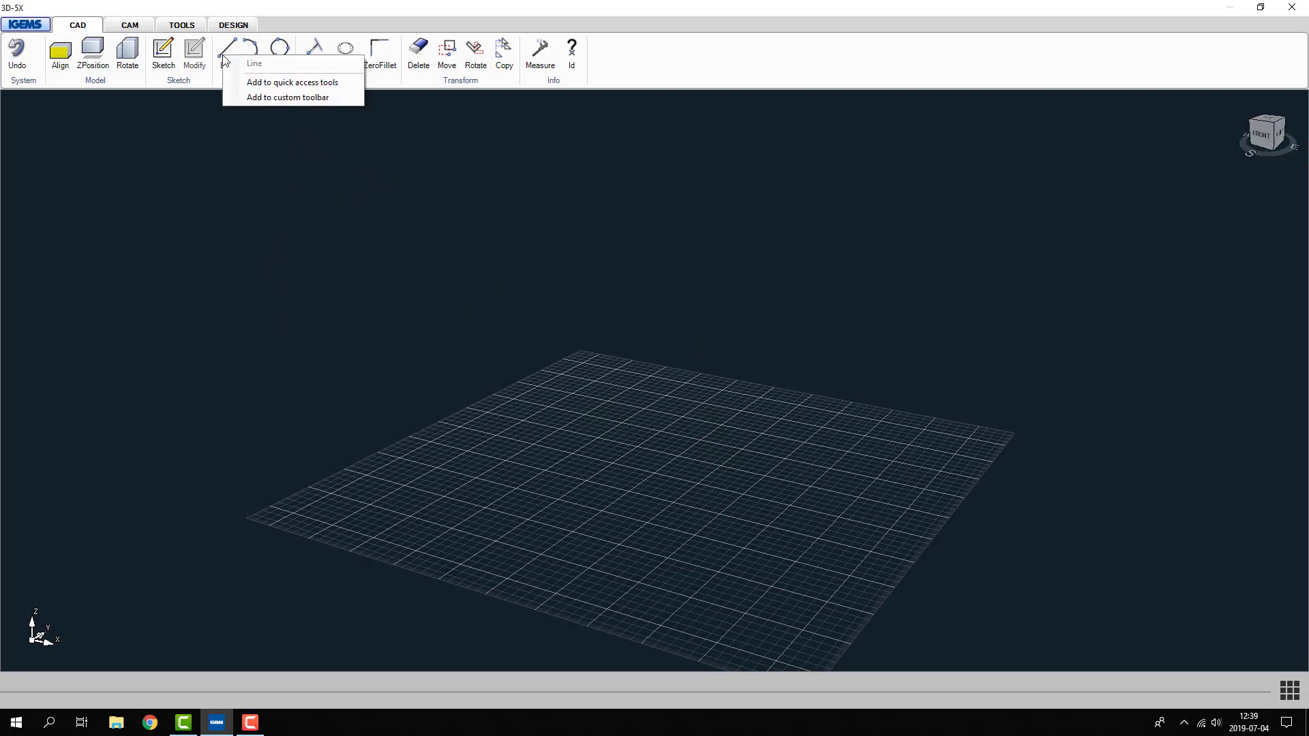
{"action": "left_click", "coordinate": [321, 83]}
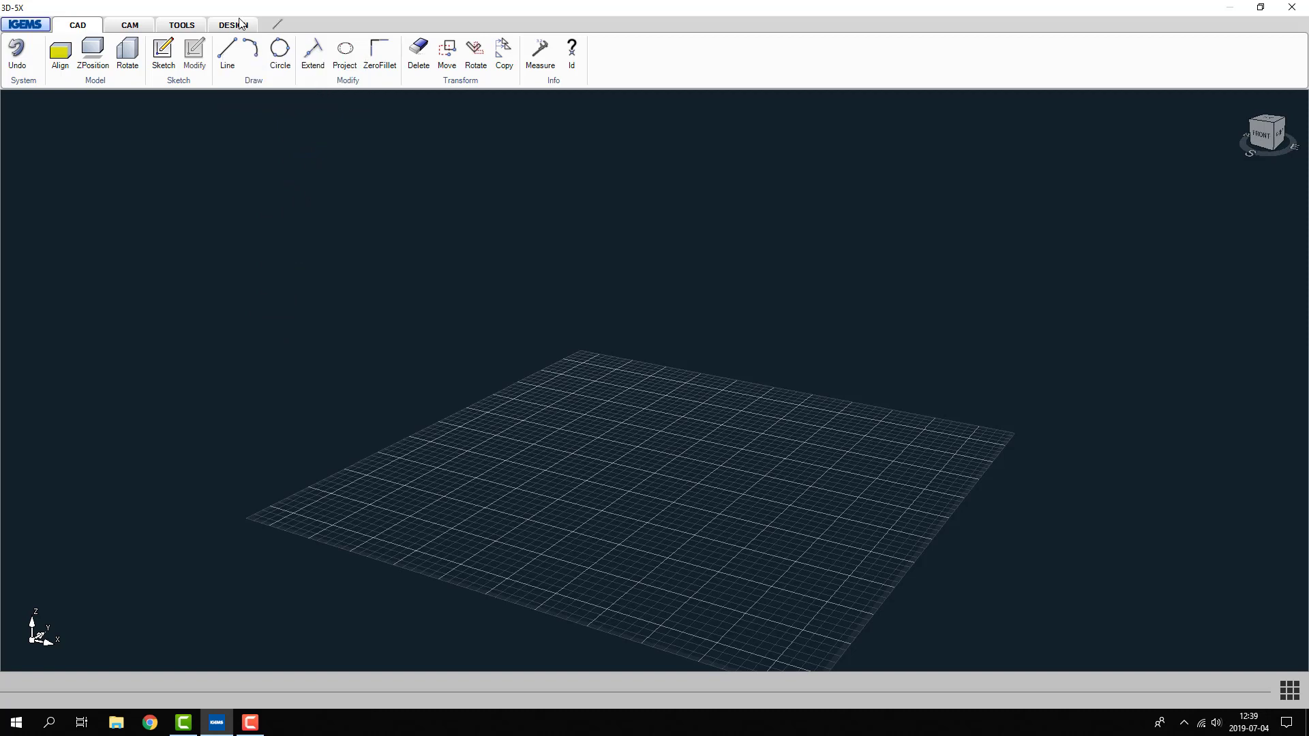
- Add the Simulate command to the quick access tools
{"action": "left_click", "coordinate": [142, 30]}
{"action": "right_click", "coordinate": [195, 53]}
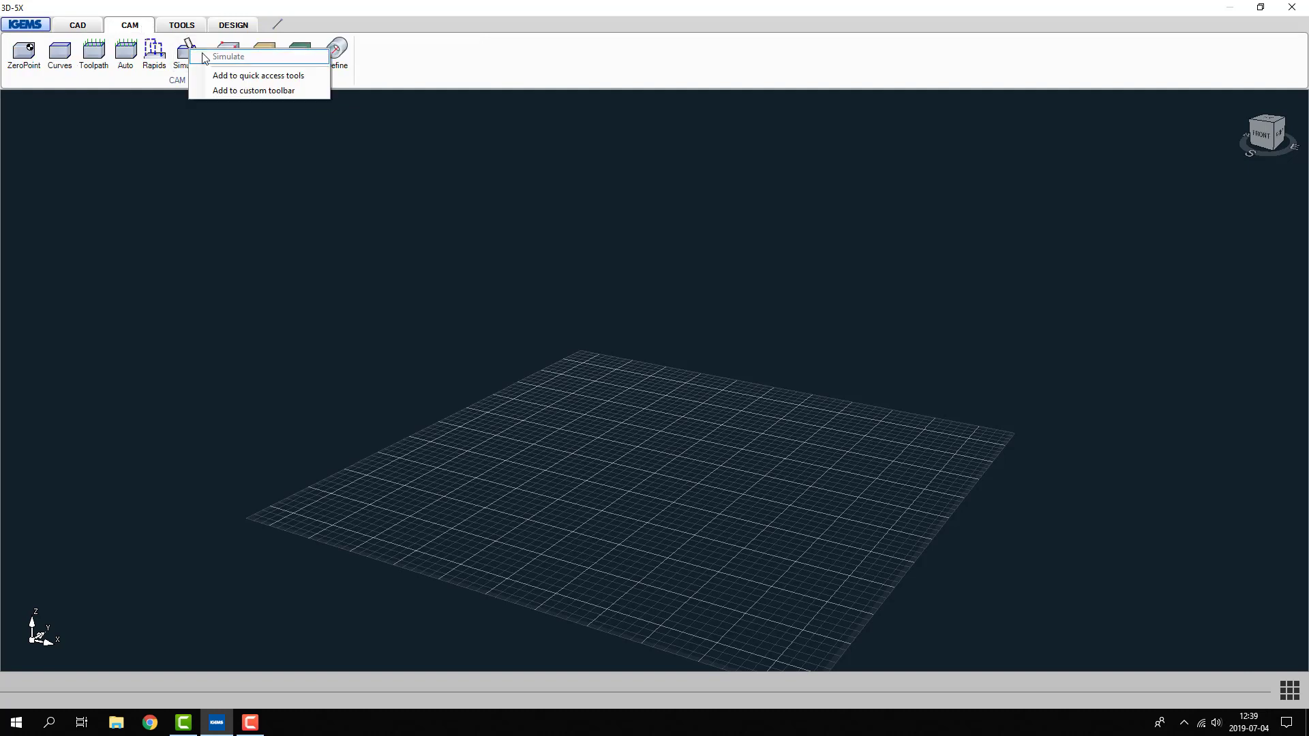
{"action": "left_click", "coordinate": [208, 80]}
- Add the Section command to the quick access tools
{"action": "left_click", "coordinate": [194, 27]}
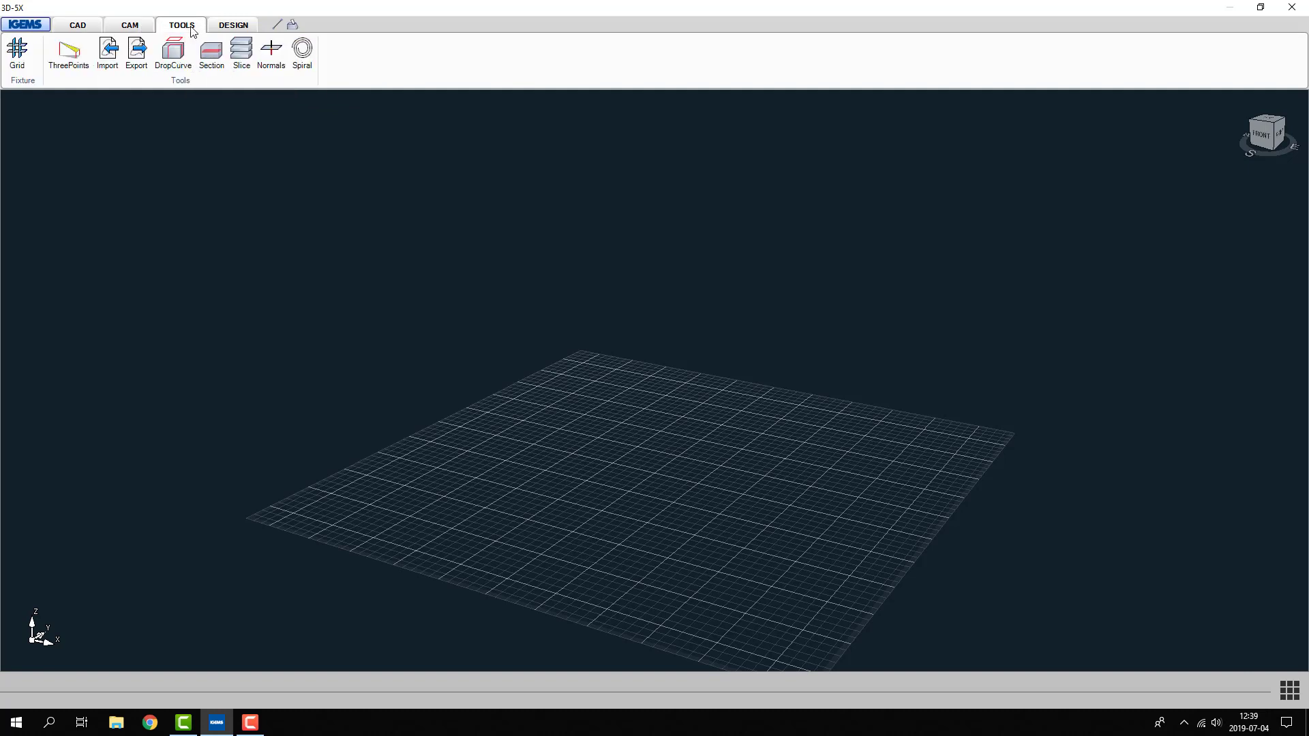
{"action": "right_click", "coordinate": [211, 52]}
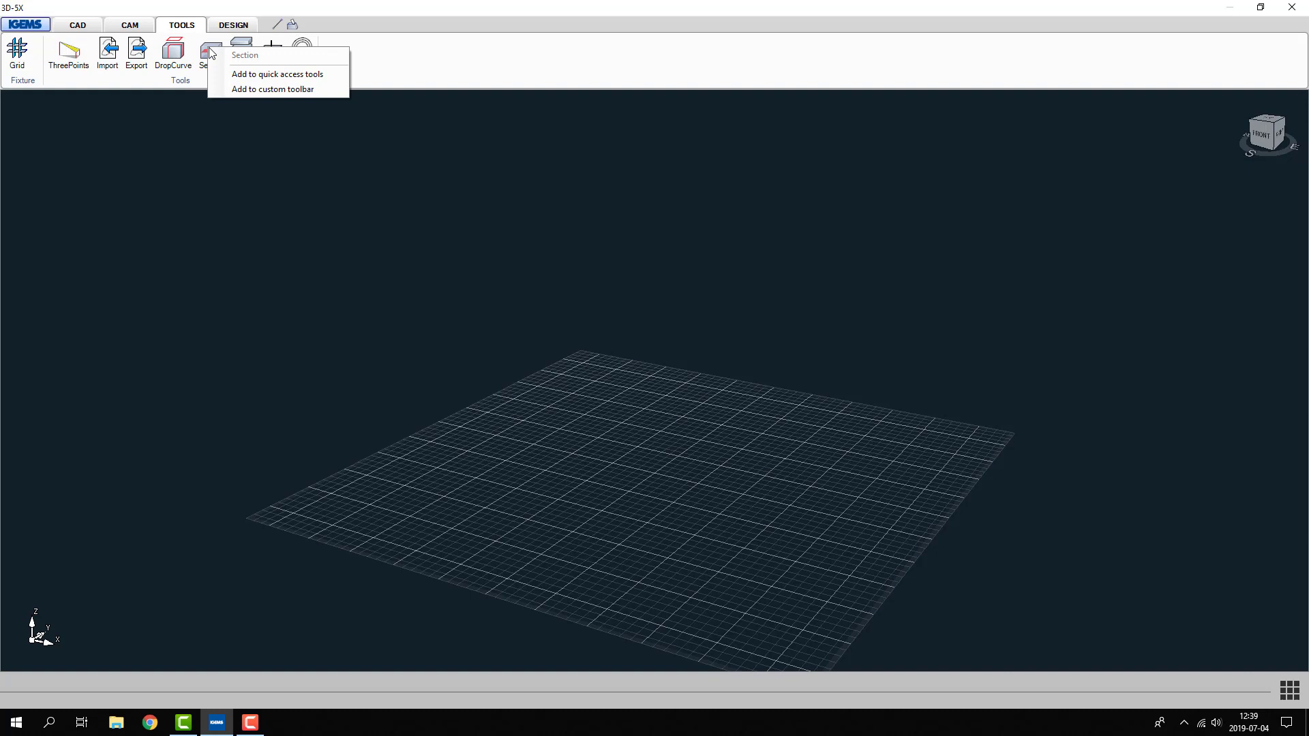
{"action": "left_click", "coordinate": [239, 74]}
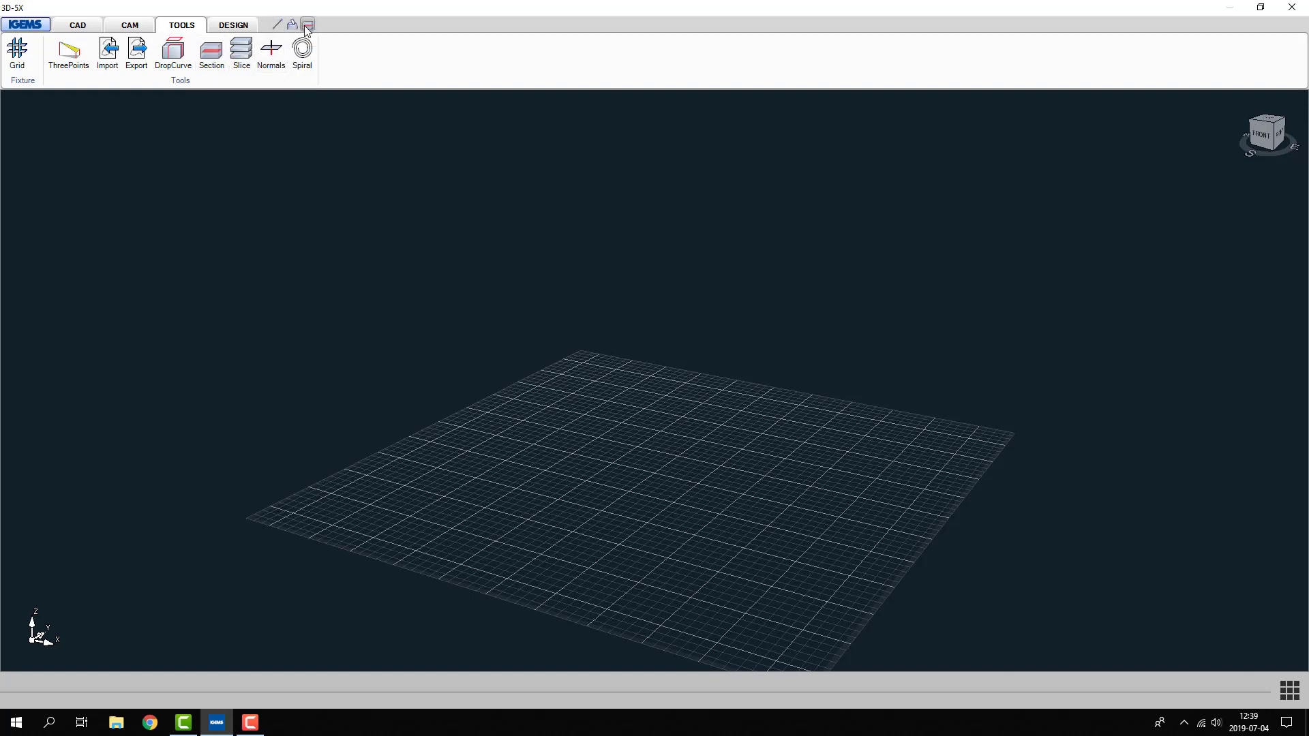
{"action": "left_click", "coordinate": [229, 30]}
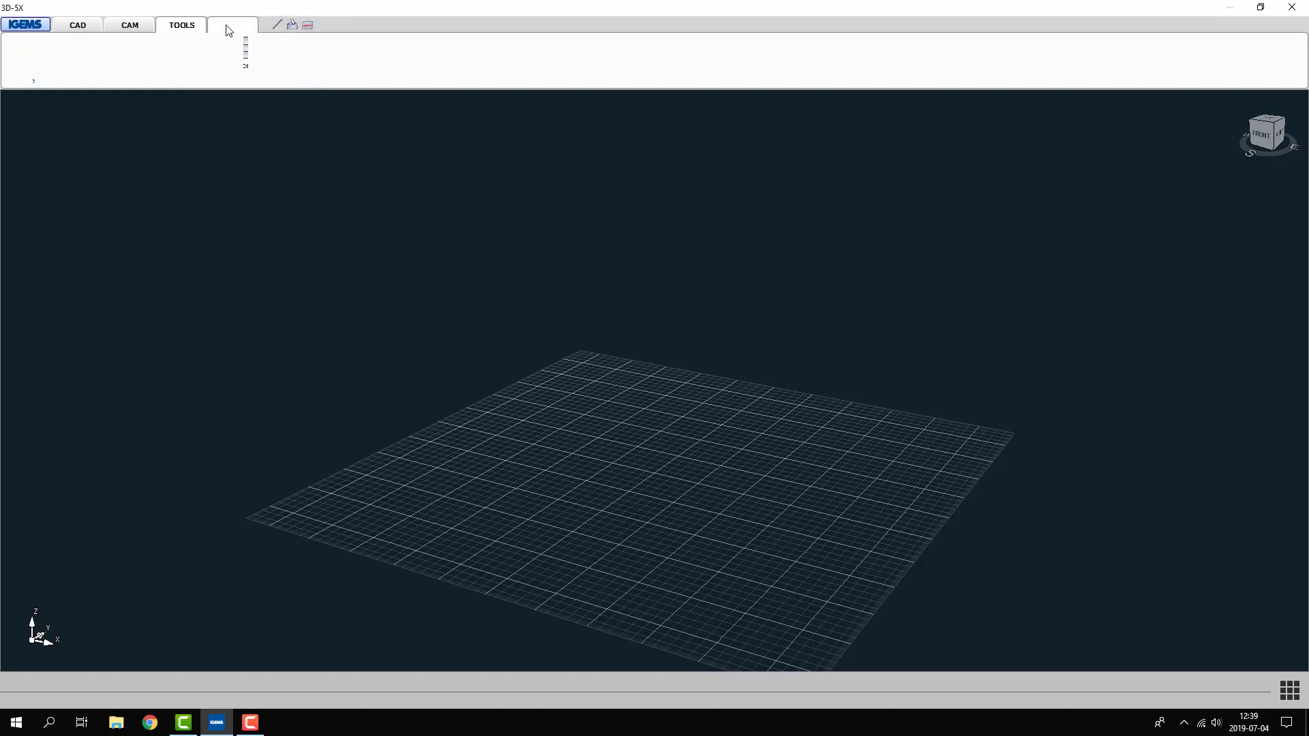
{"action": "left_click", "coordinate": [132, 28]}
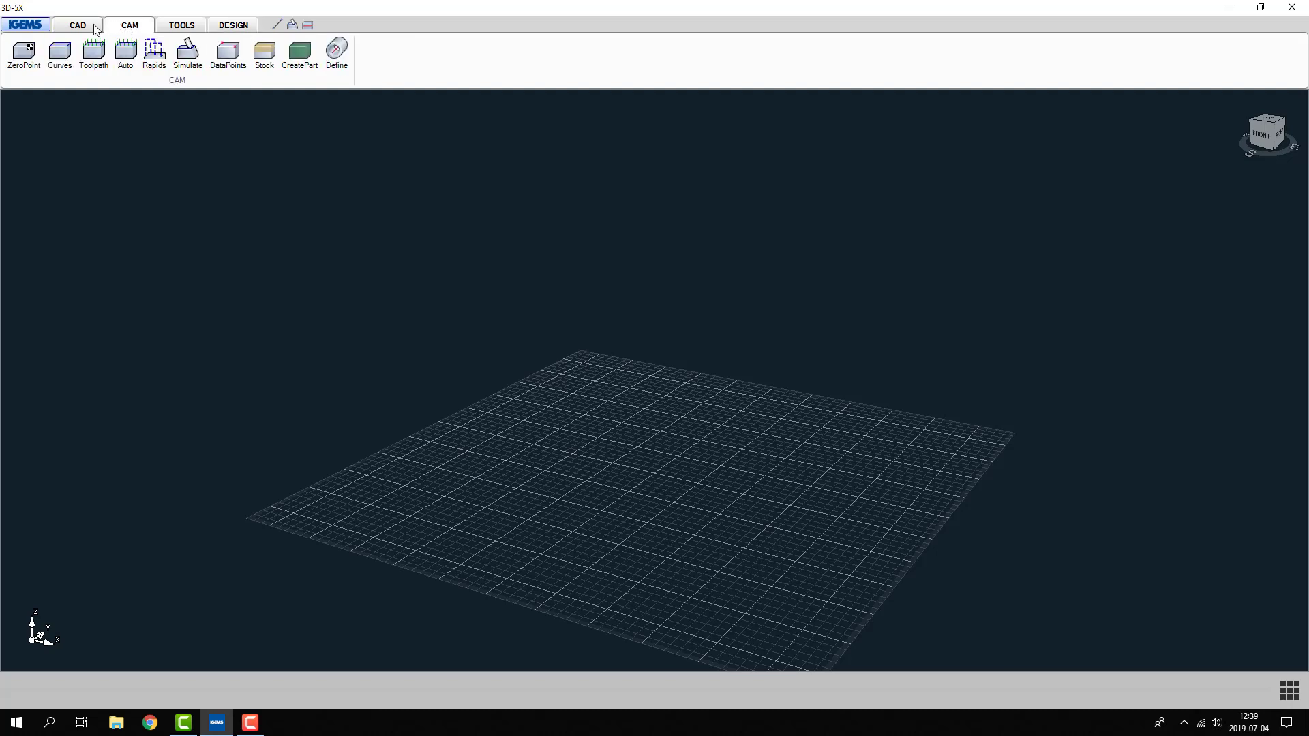
{"action": "left_click", "coordinate": [96, 28]}
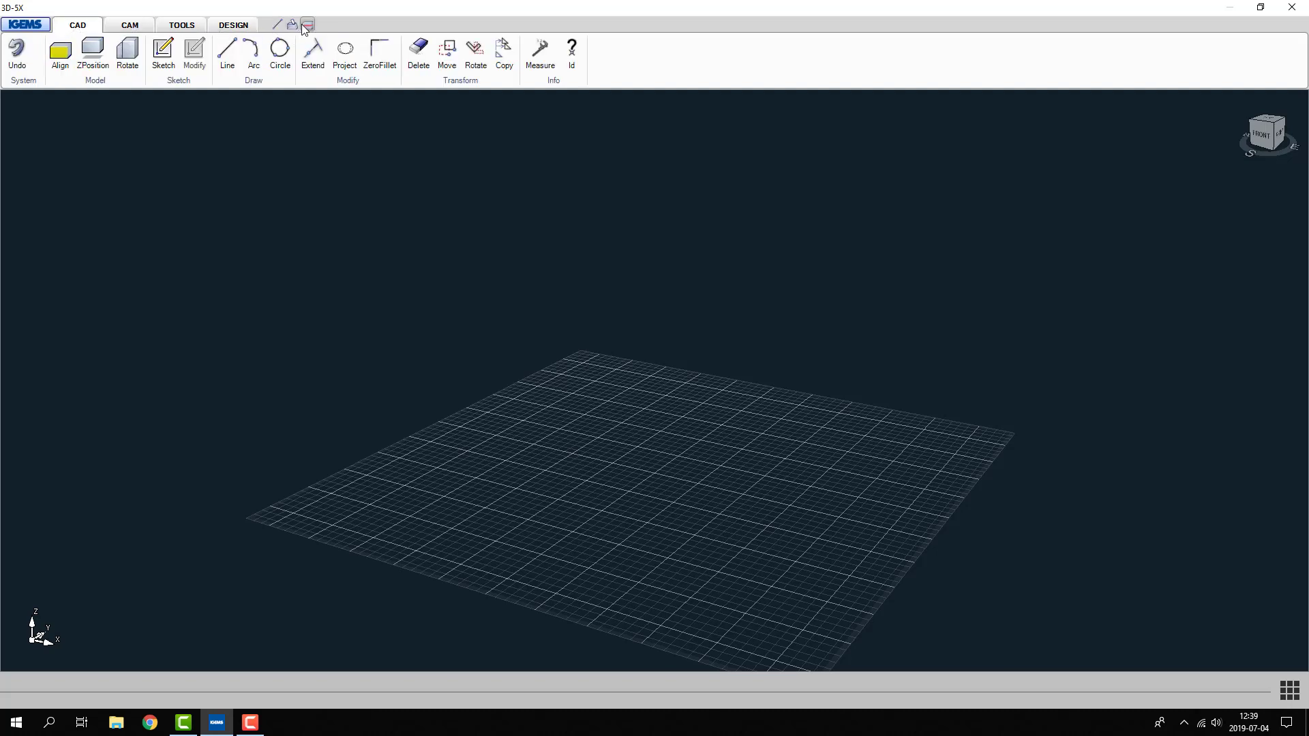
- Add the Line command to a custom toolbar and delete it from that toolbar again
{"action": "right_click", "coordinate": [227, 49]}
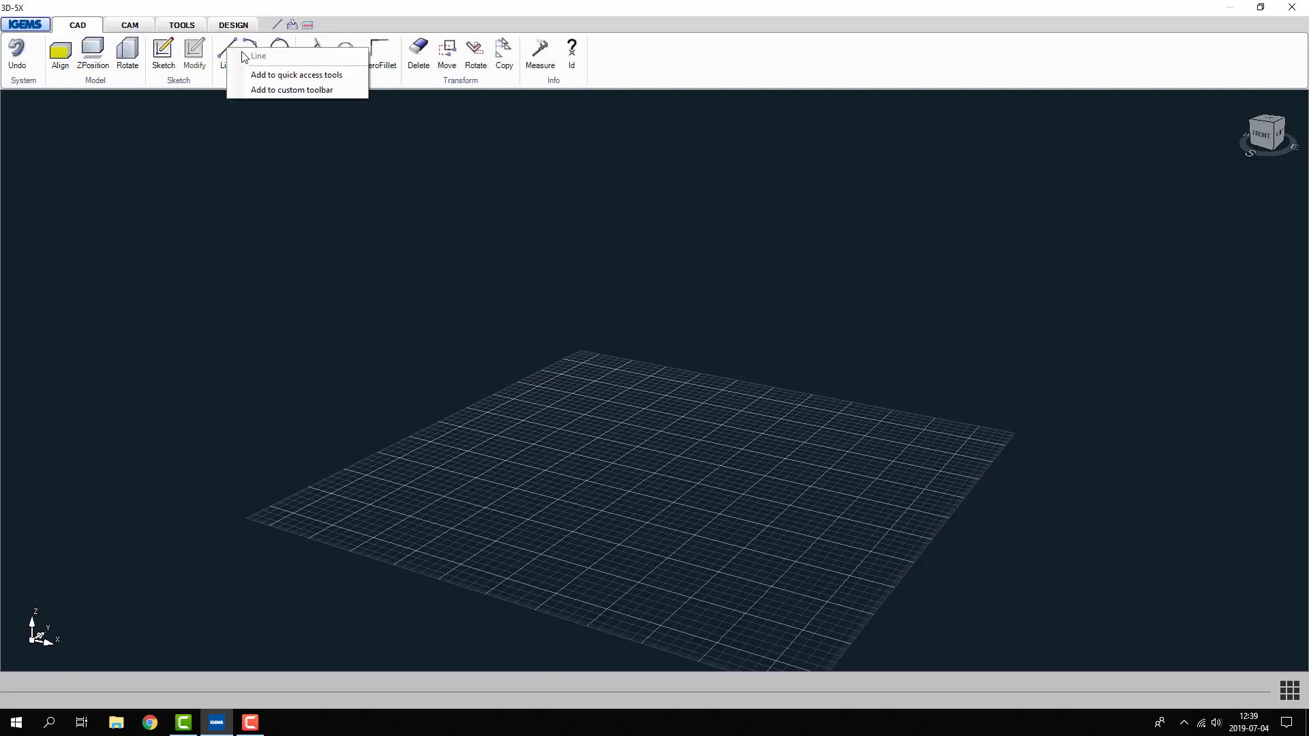
{"action": "left_click", "coordinate": [262, 90]}
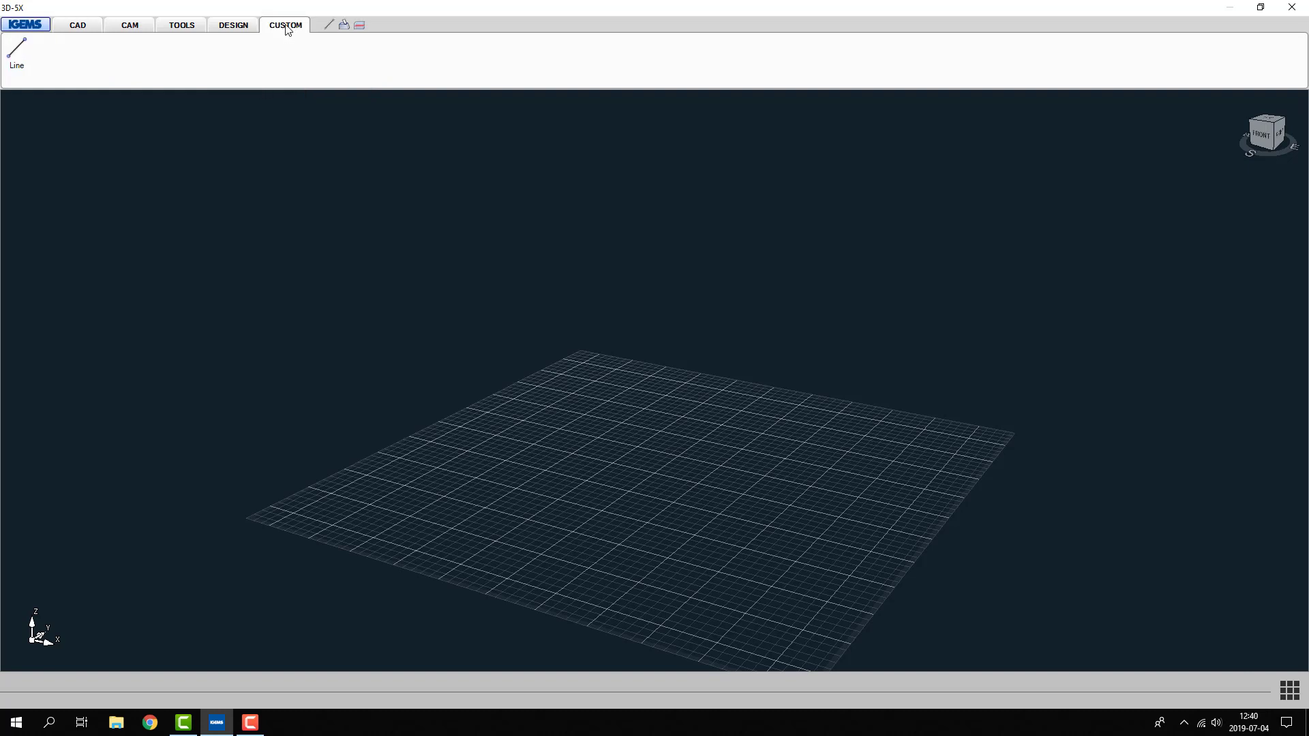
{"action": "right_click", "coordinate": [16, 49]}
{"action": "left_click", "coordinate": [39, 53]}
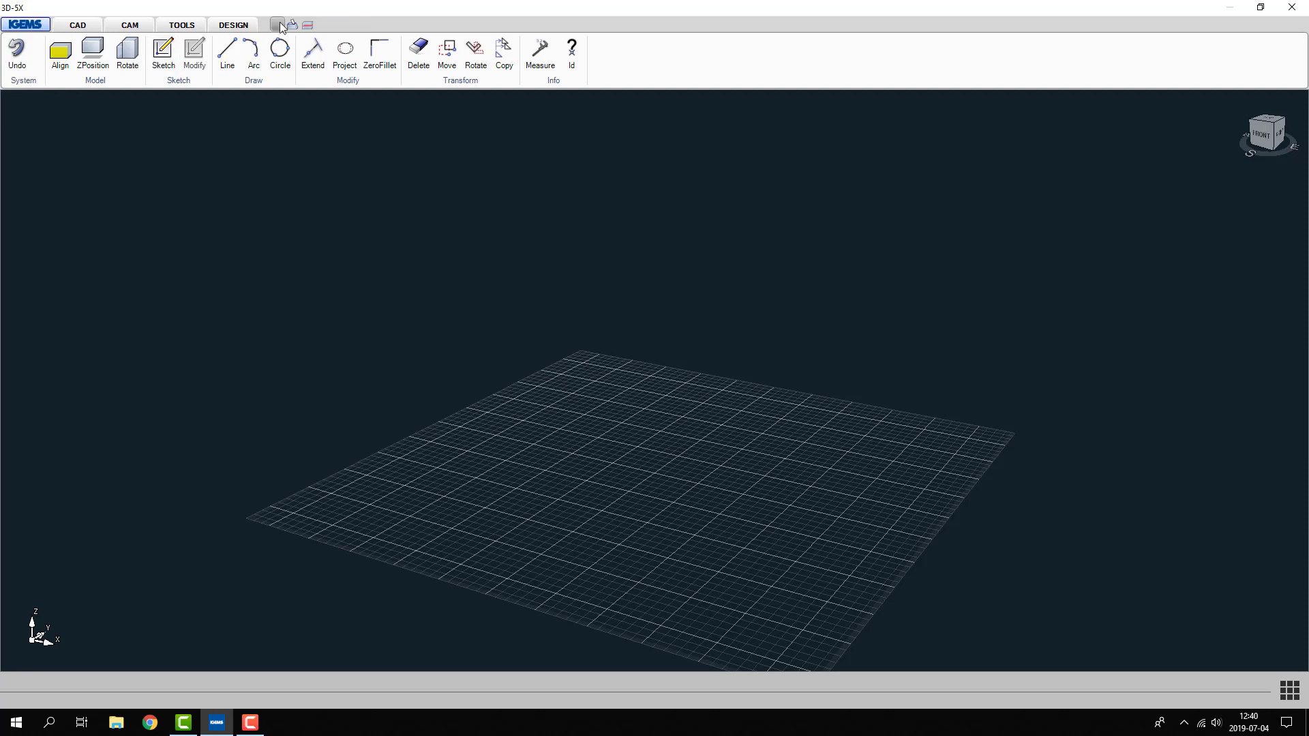
- Delete the Section shortcut from the quick access tools
{"action": "right_click", "coordinate": [160, 49]}
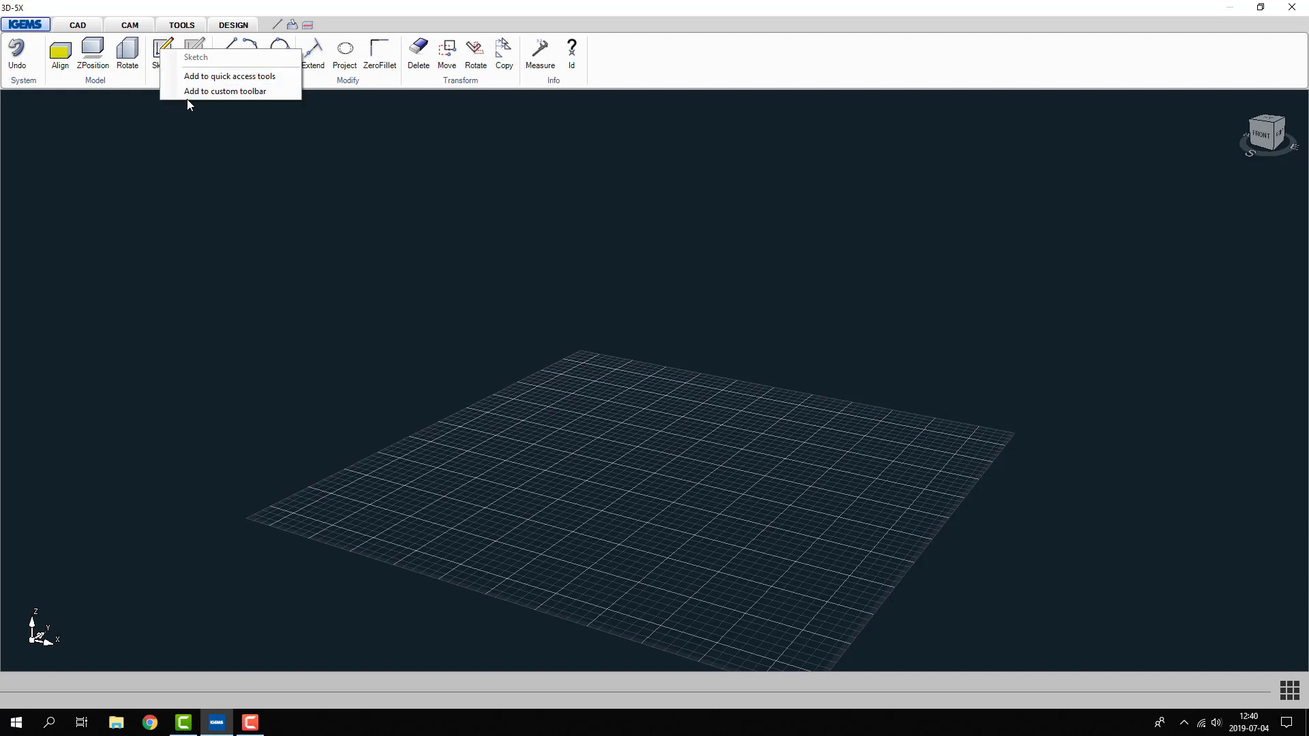
{"action": "left_click", "coordinate": [161, 140]}
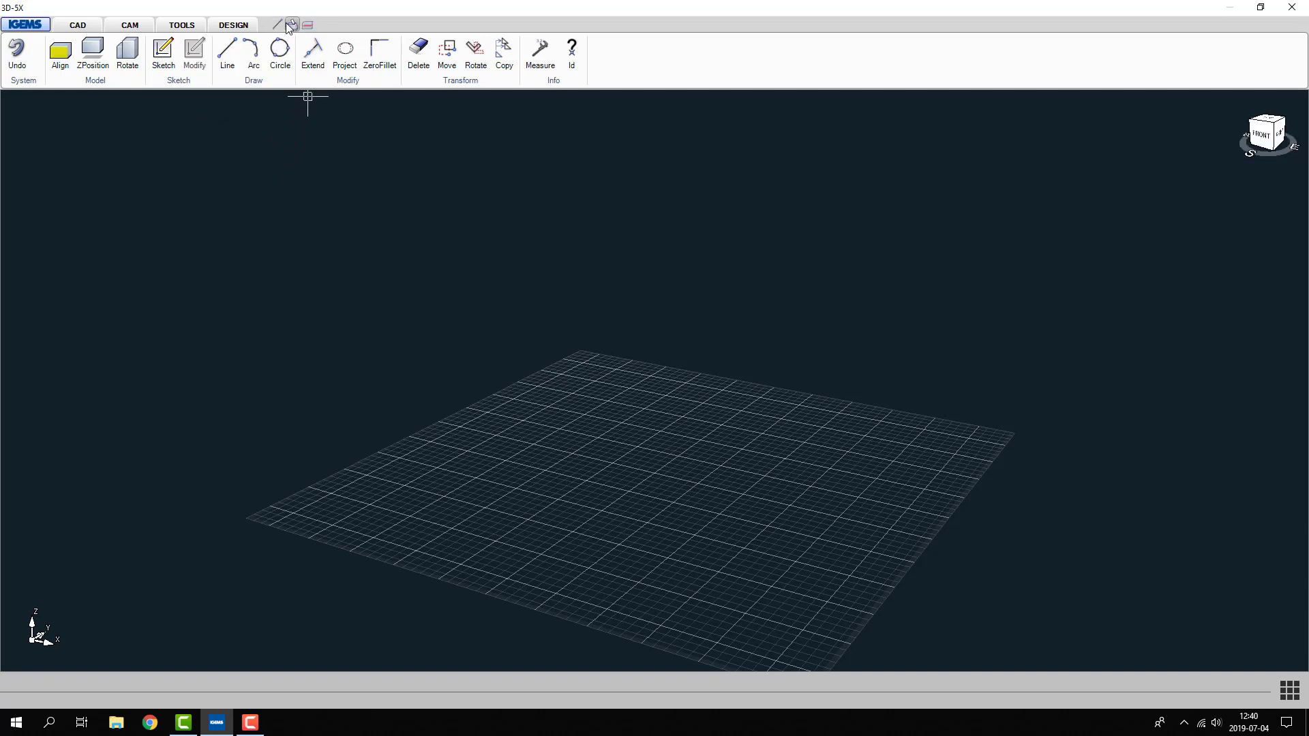
{"action": "right_click", "coordinate": [307, 26]}
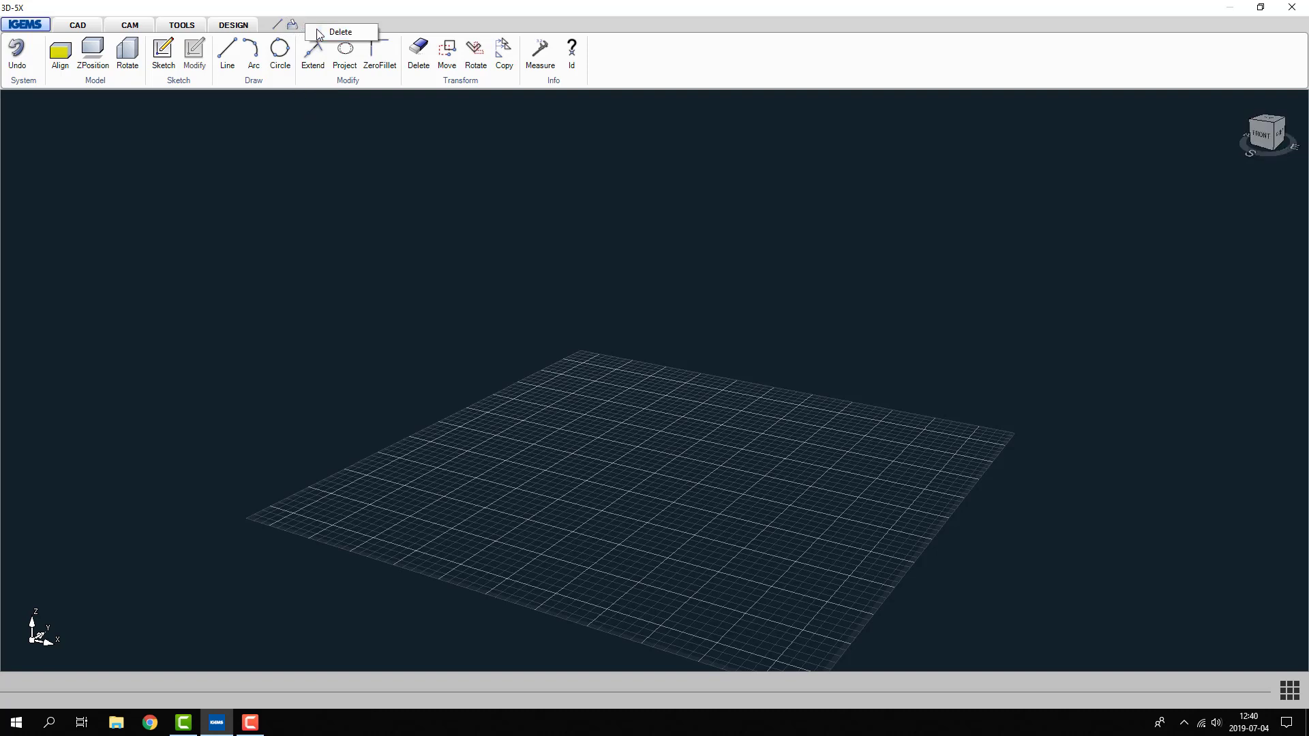
{"action": "left_click", "coordinate": [319, 32]}
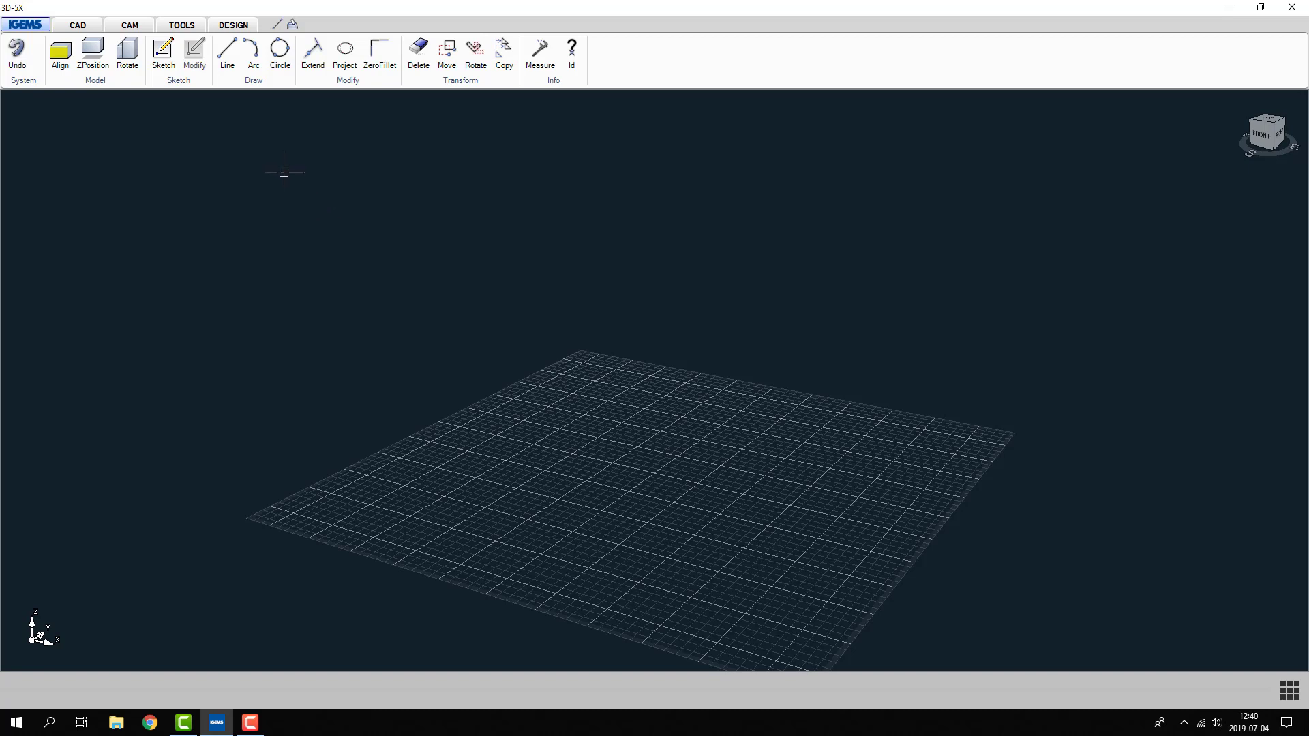
- Open the 3D-5X sample model "10 Rapids - Height"
{"action": "left_click", "coordinate": [34, 26]}
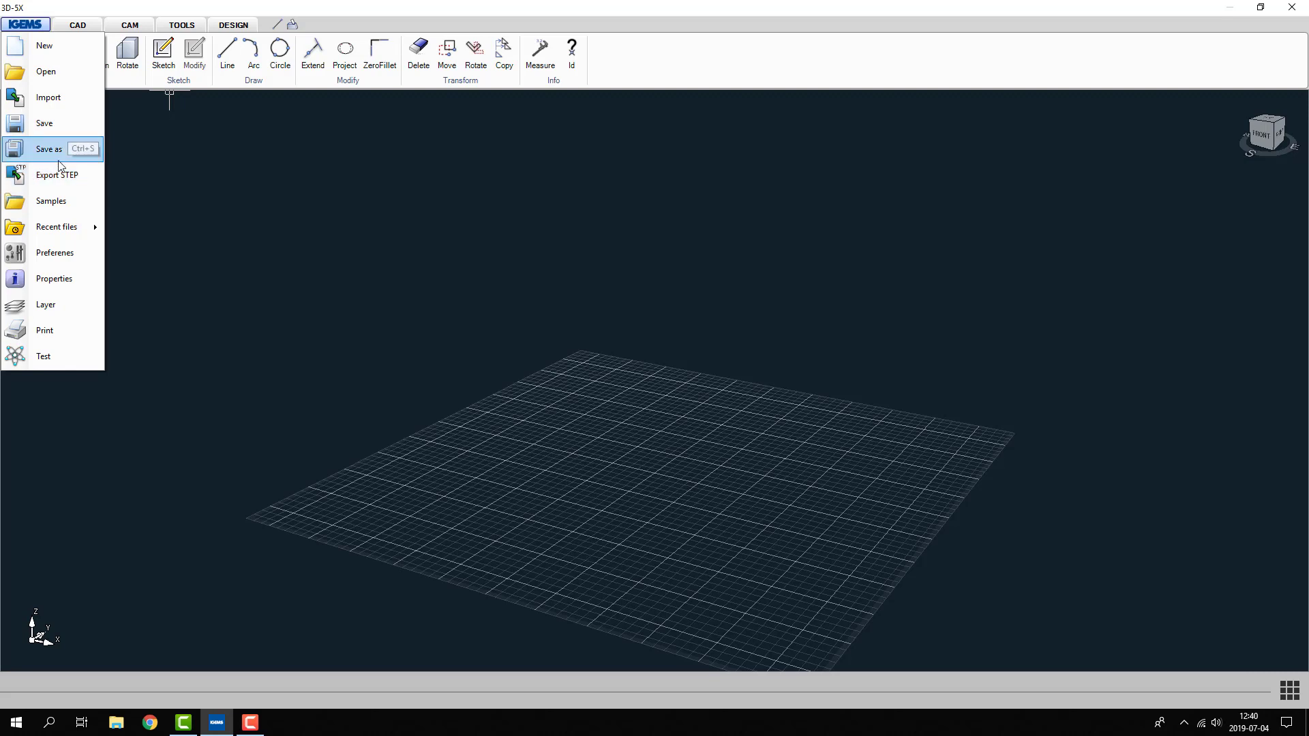
{"action": "left_click", "coordinate": [62, 206]}
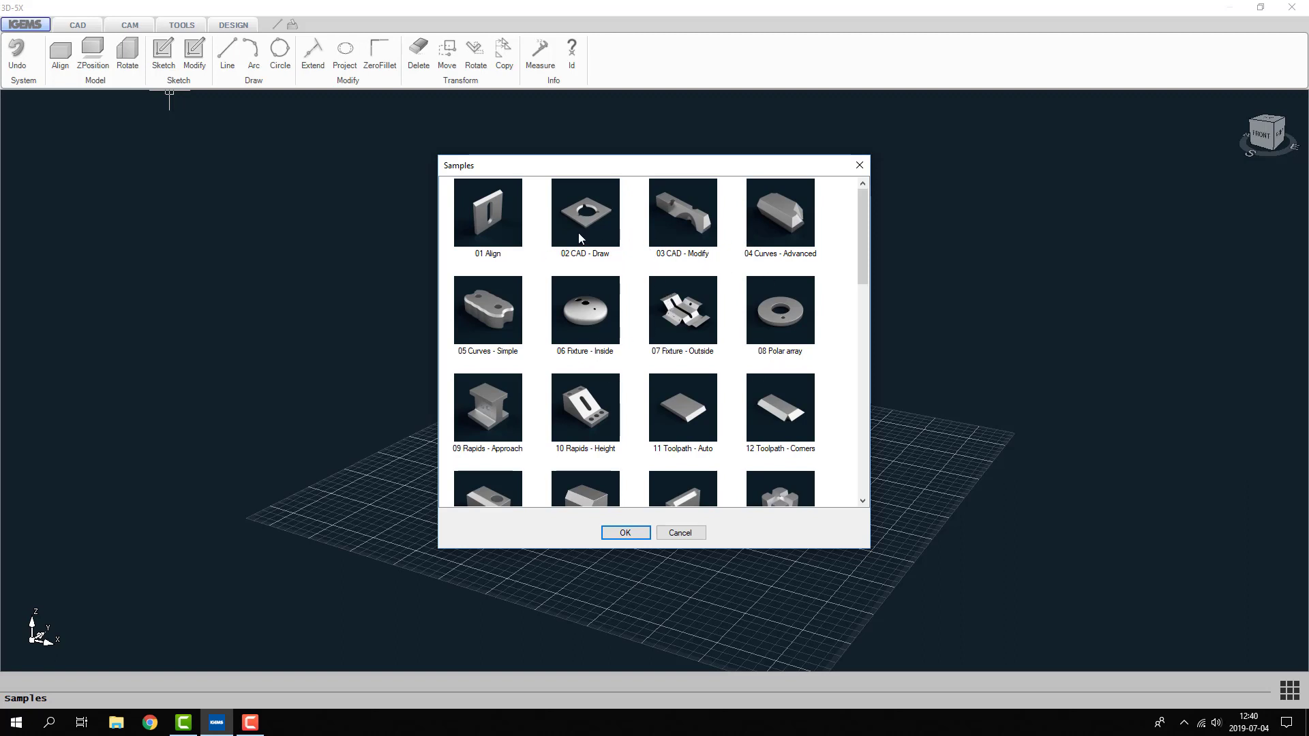
{"action": "double_click", "coordinate": [585, 408]}
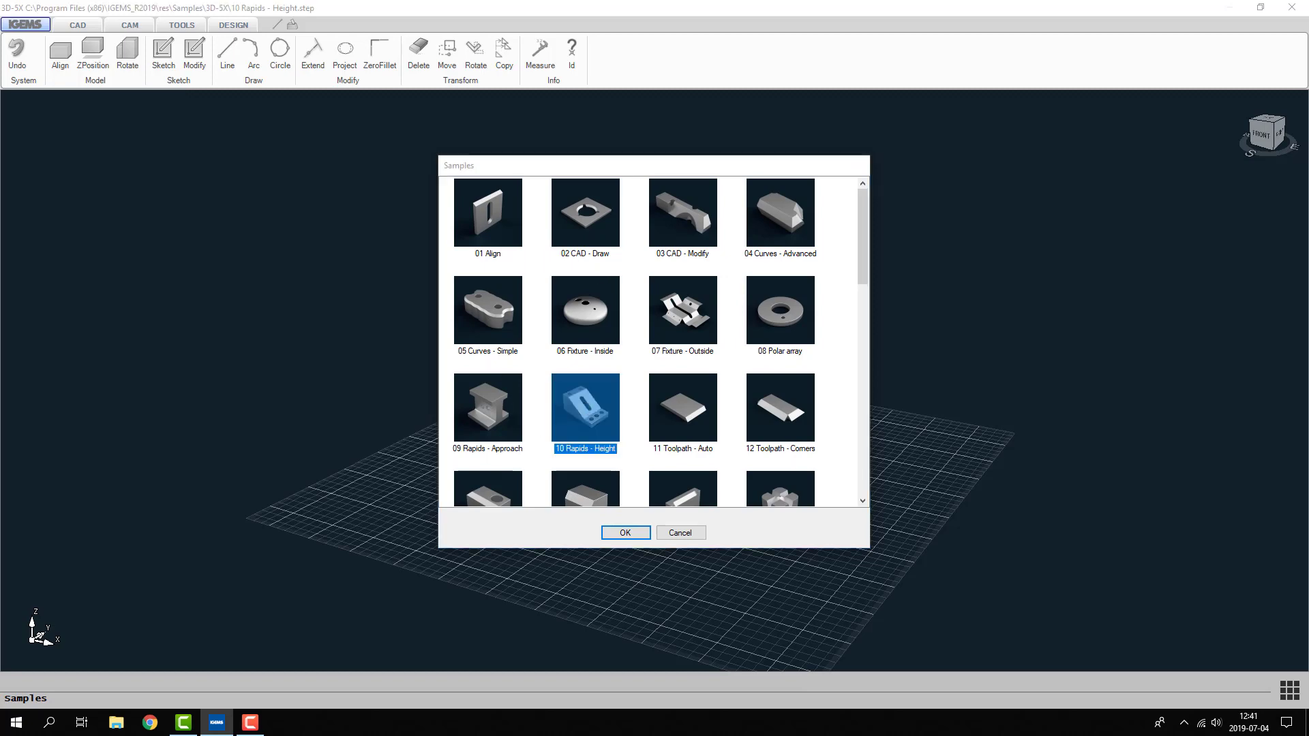
- Create curves from the model's low flat surface containing the three holes, covering its outer outline and the hole edges
{"action": "left_click", "coordinate": [130, 26]}
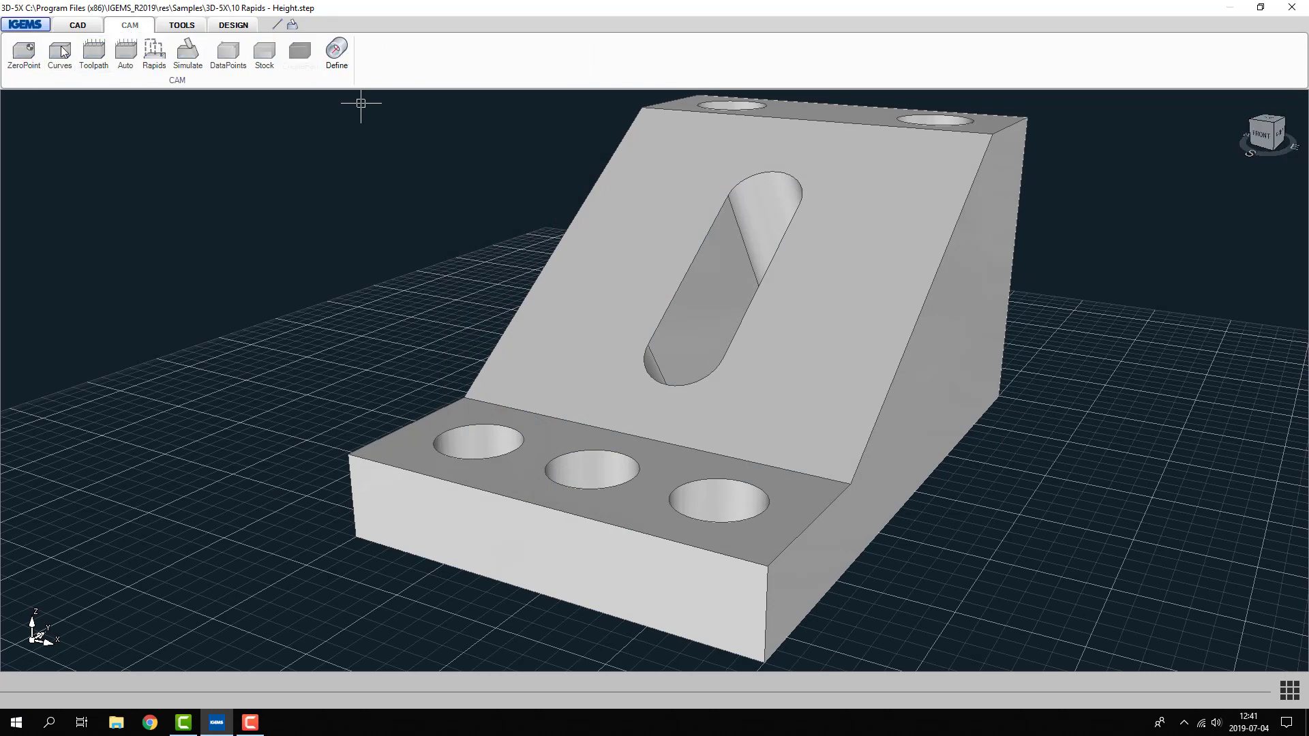
{"action": "left_click", "coordinate": [60, 52]}
{"action": "left_click", "coordinate": [96, 324]}
{"action": "left_click", "coordinate": [379, 440]}
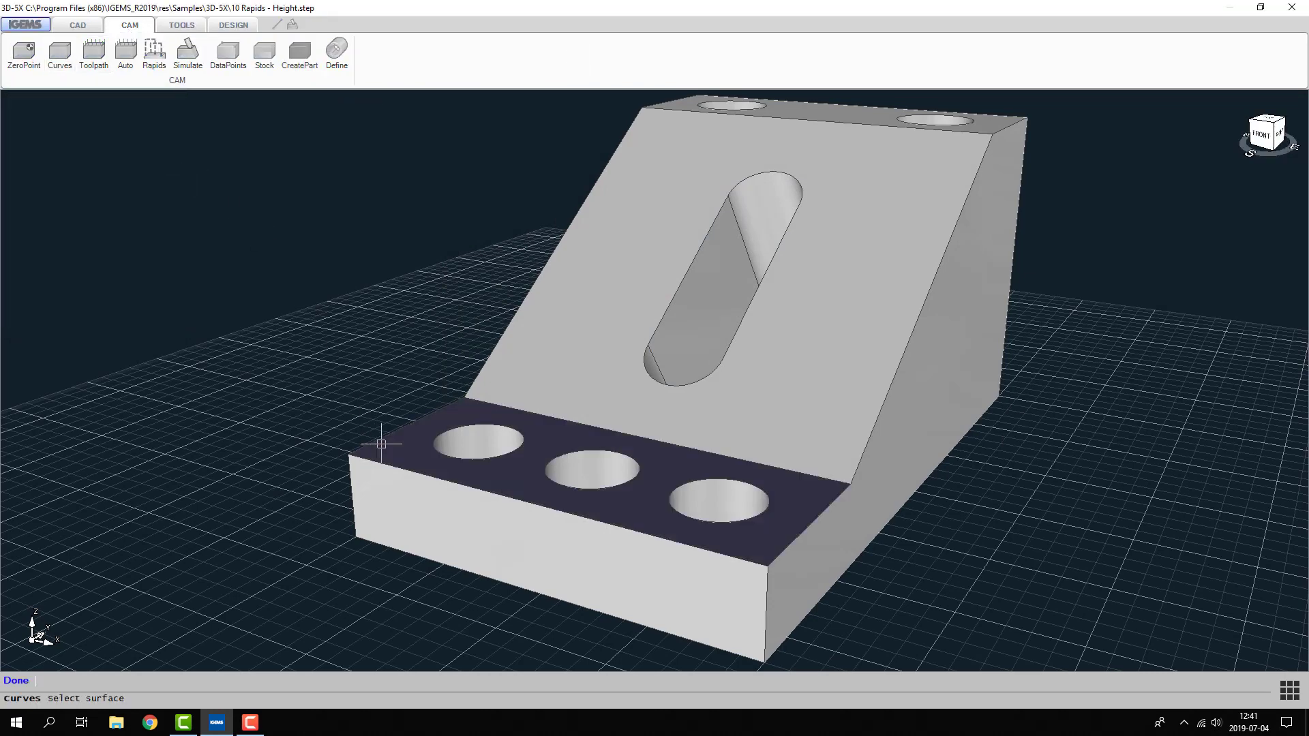
{"action": "right_click", "coordinate": [388, 452]}
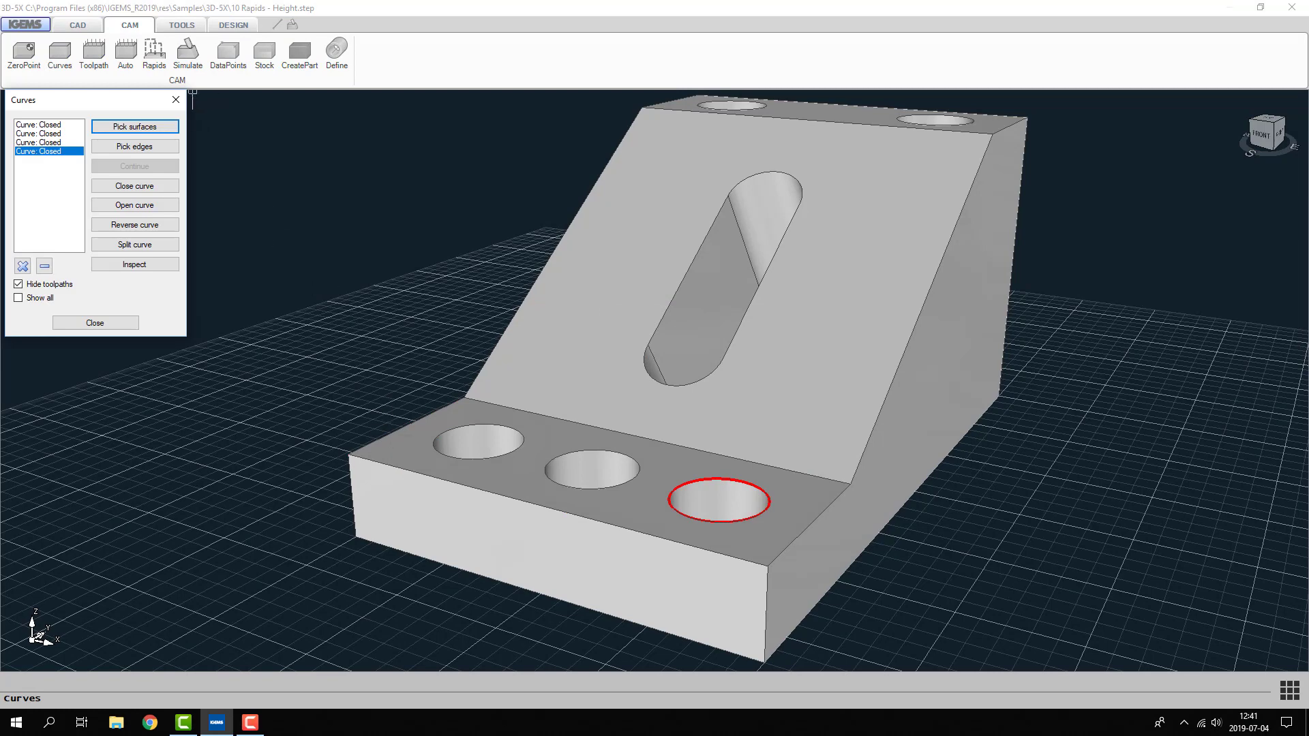
{"action": "left_click", "coordinate": [176, 99]}
- Create toolpaths on the three hole curves of the low flat surface: left hole first, right hole second, middle hole last
{"action": "left_click", "coordinate": [93, 55]}
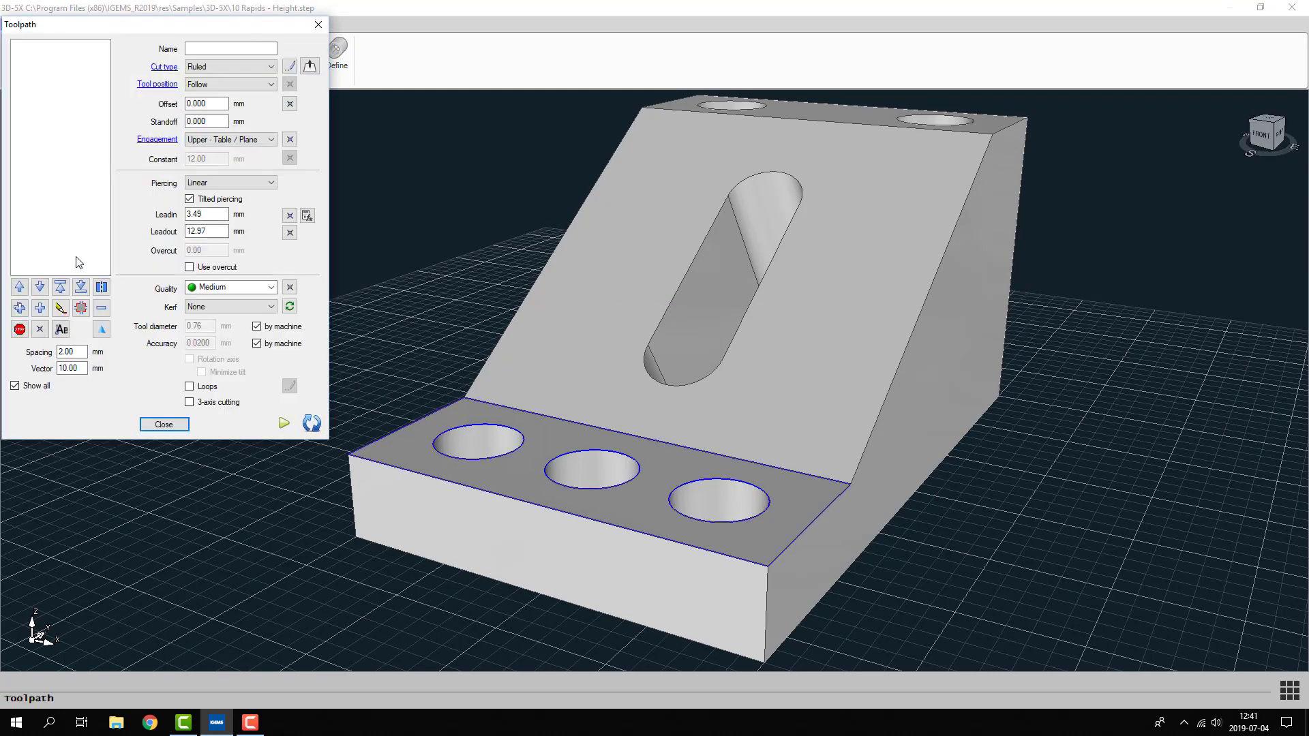
{"action": "left_click", "coordinate": [20, 311]}
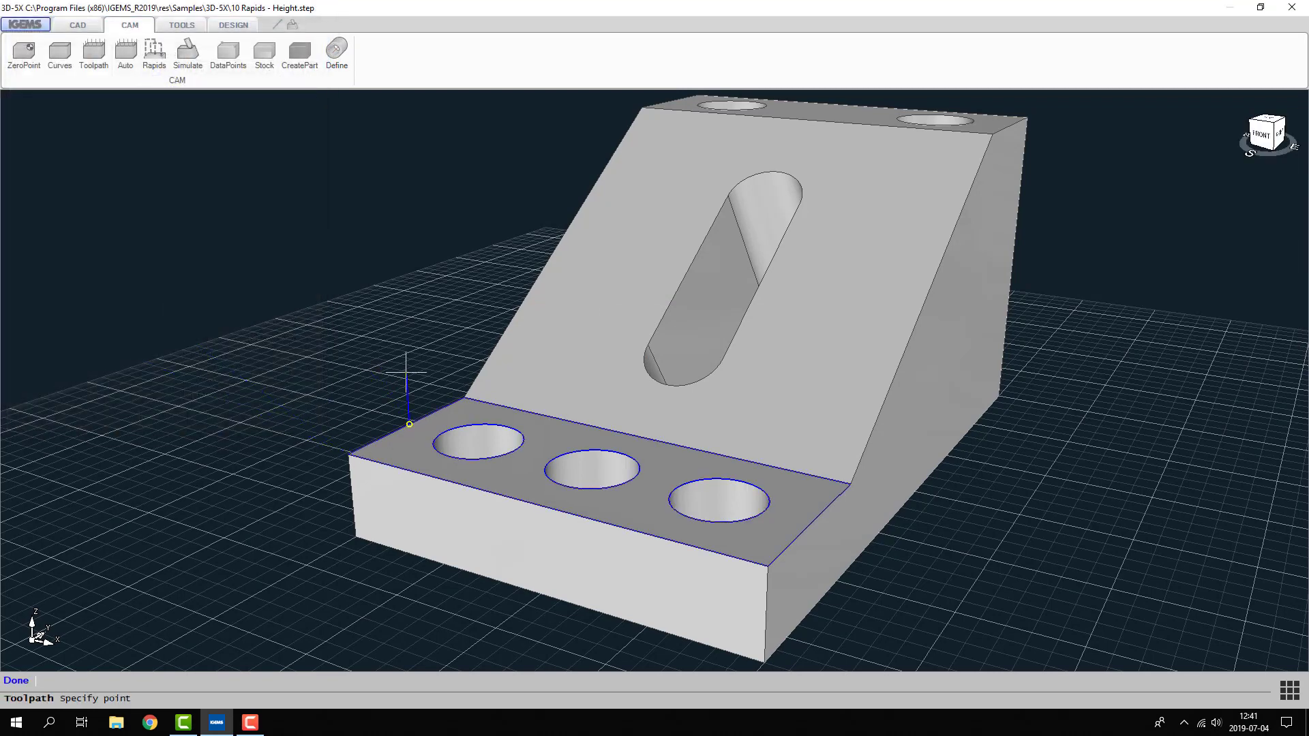
{"action": "left_click", "coordinate": [443, 438]}
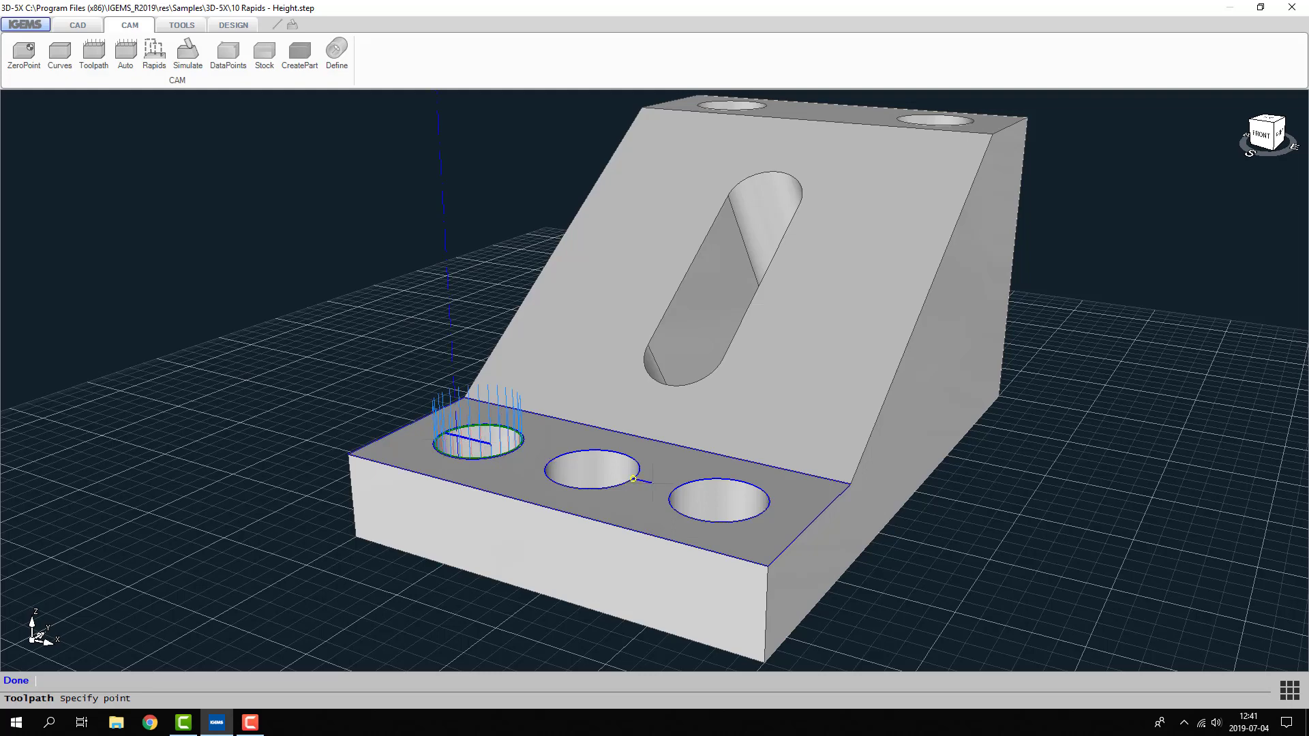
{"action": "left_click", "coordinate": [675, 489]}
{"action": "left_click", "coordinate": [553, 458]}
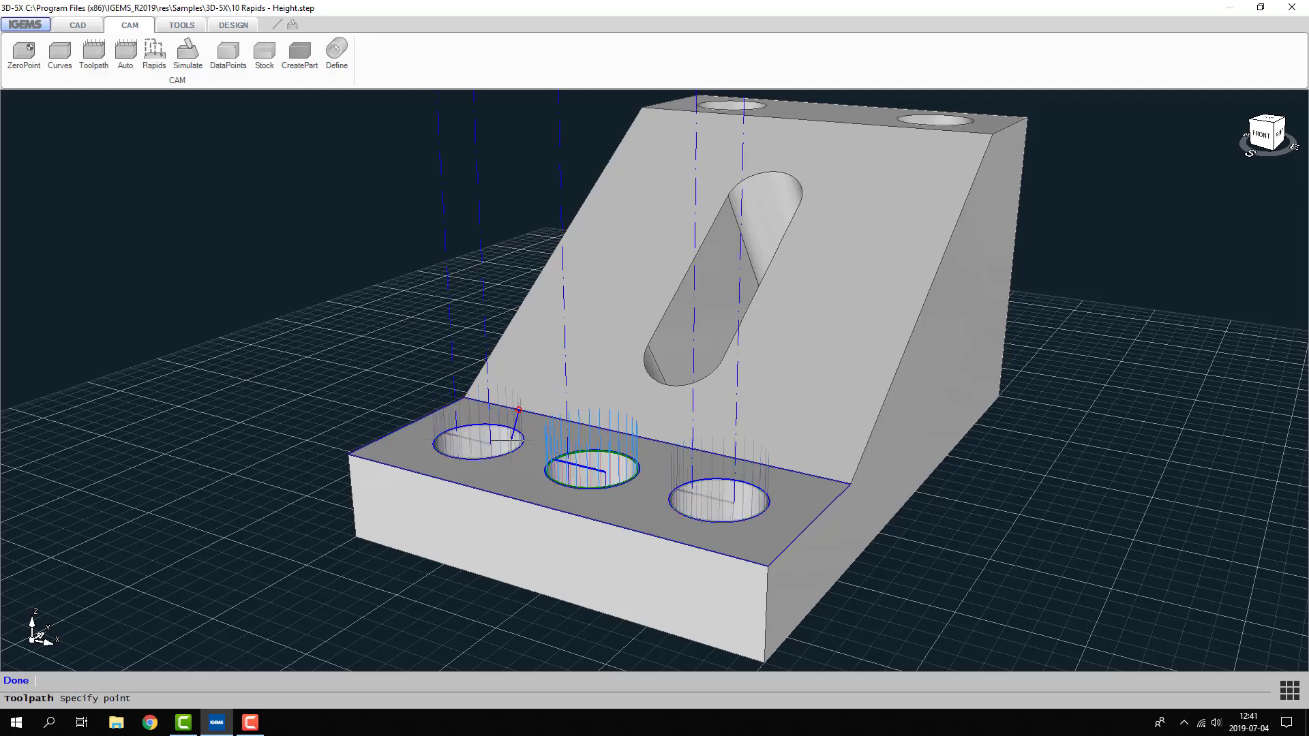
{"action": "right_click", "coordinate": [513, 431]}
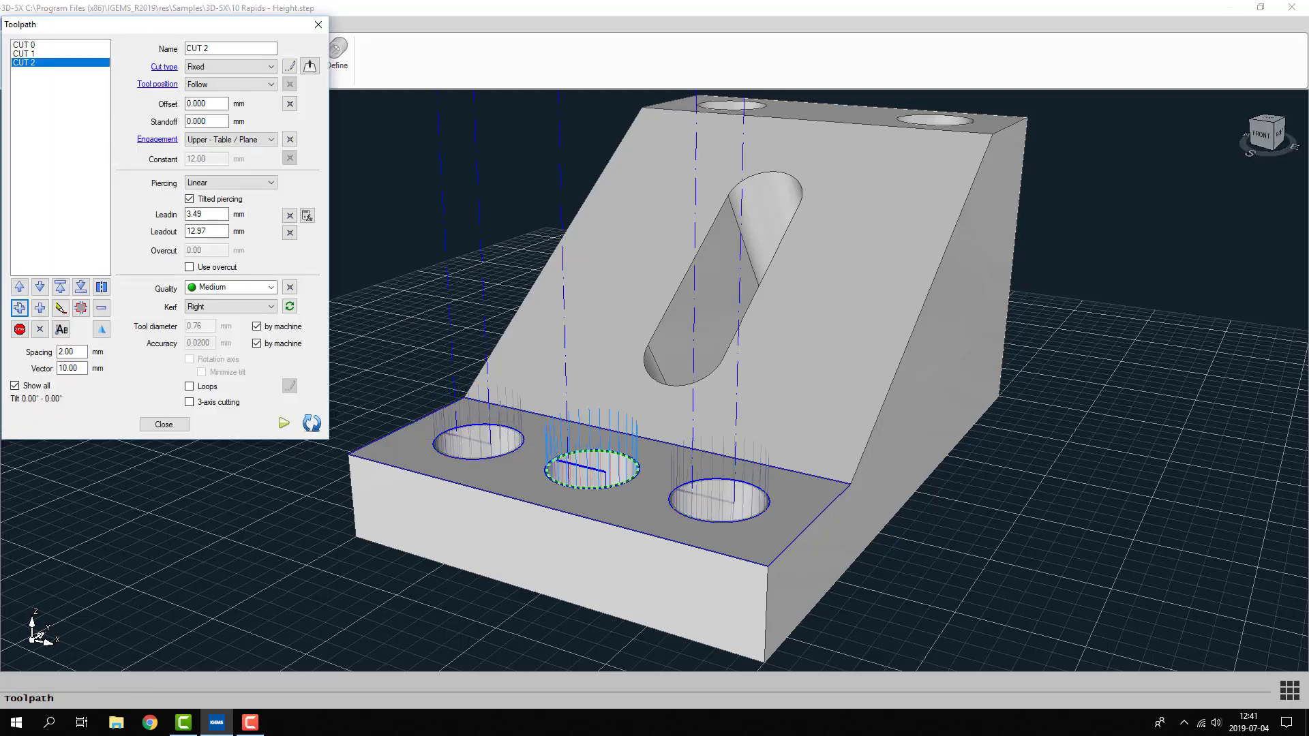
{"action": "right_click", "coordinate": [503, 374]}
- Set all rapid moves to the Distance type with a 10 mm offset
{"action": "left_click", "coordinate": [147, 66]}
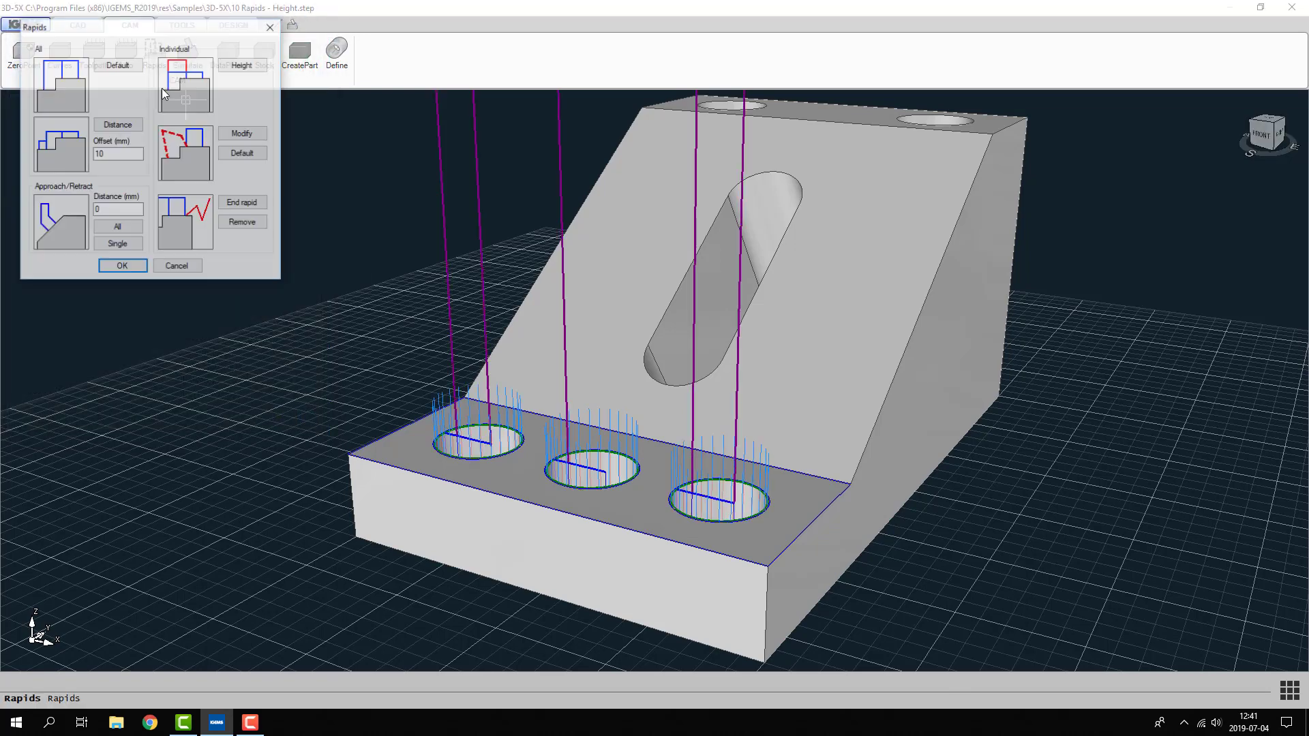
{"action": "left_click", "coordinate": [137, 125]}
{"action": "left_click", "coordinate": [123, 266]}
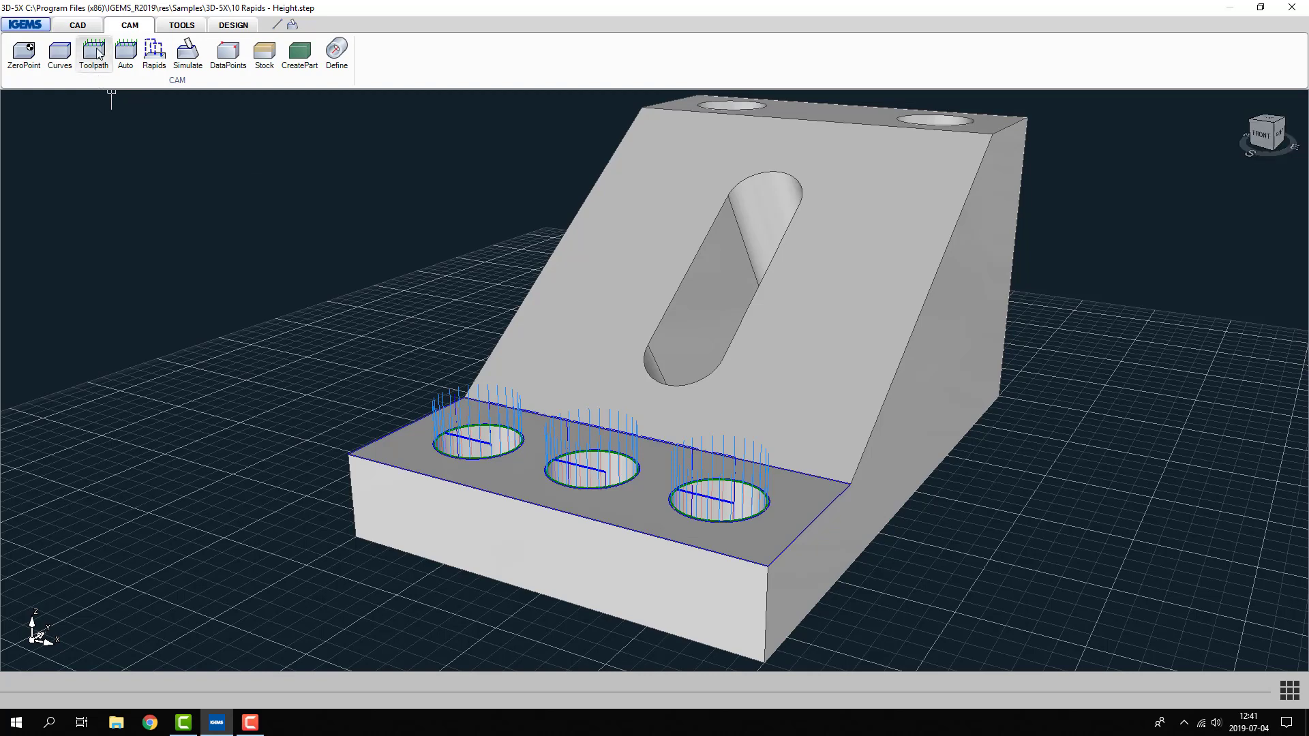
- Check which hole each cut belongs to and move CUT 1 one place down in the cutting order
{"action": "left_click", "coordinate": [95, 54]}
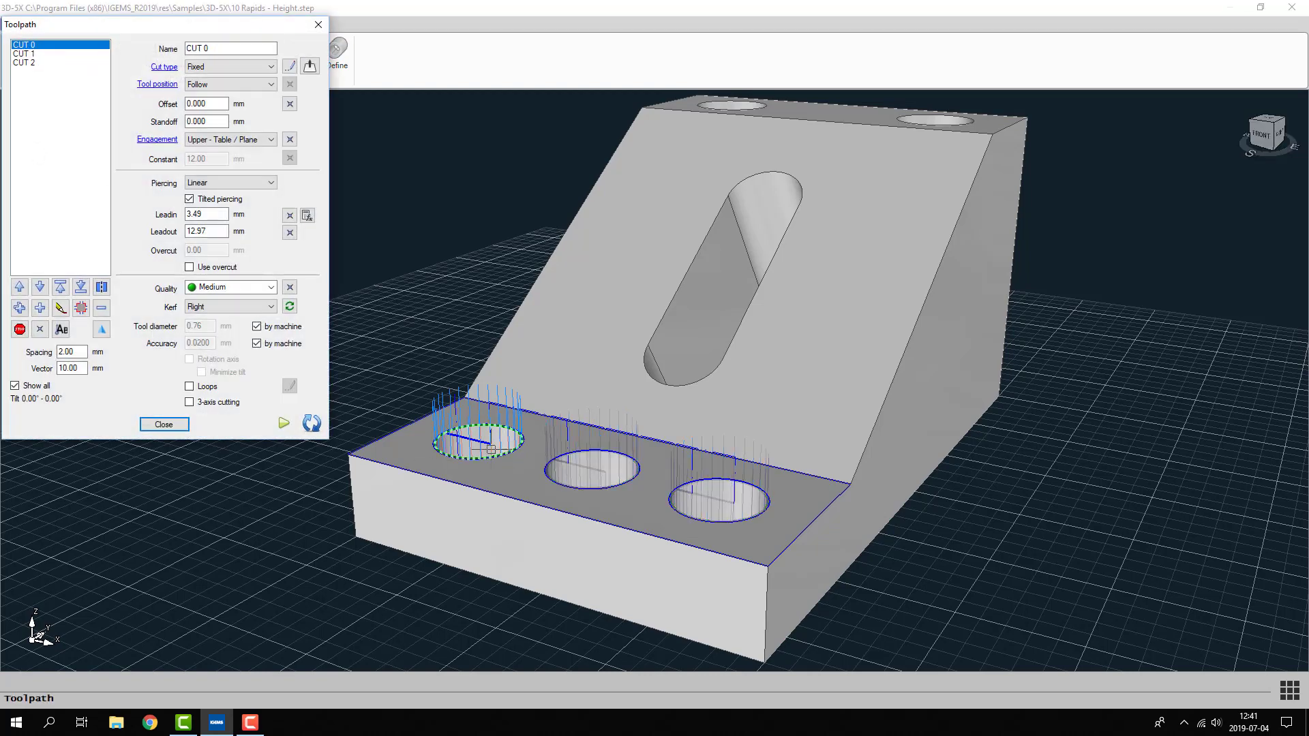
{"action": "left_click", "coordinate": [27, 54]}
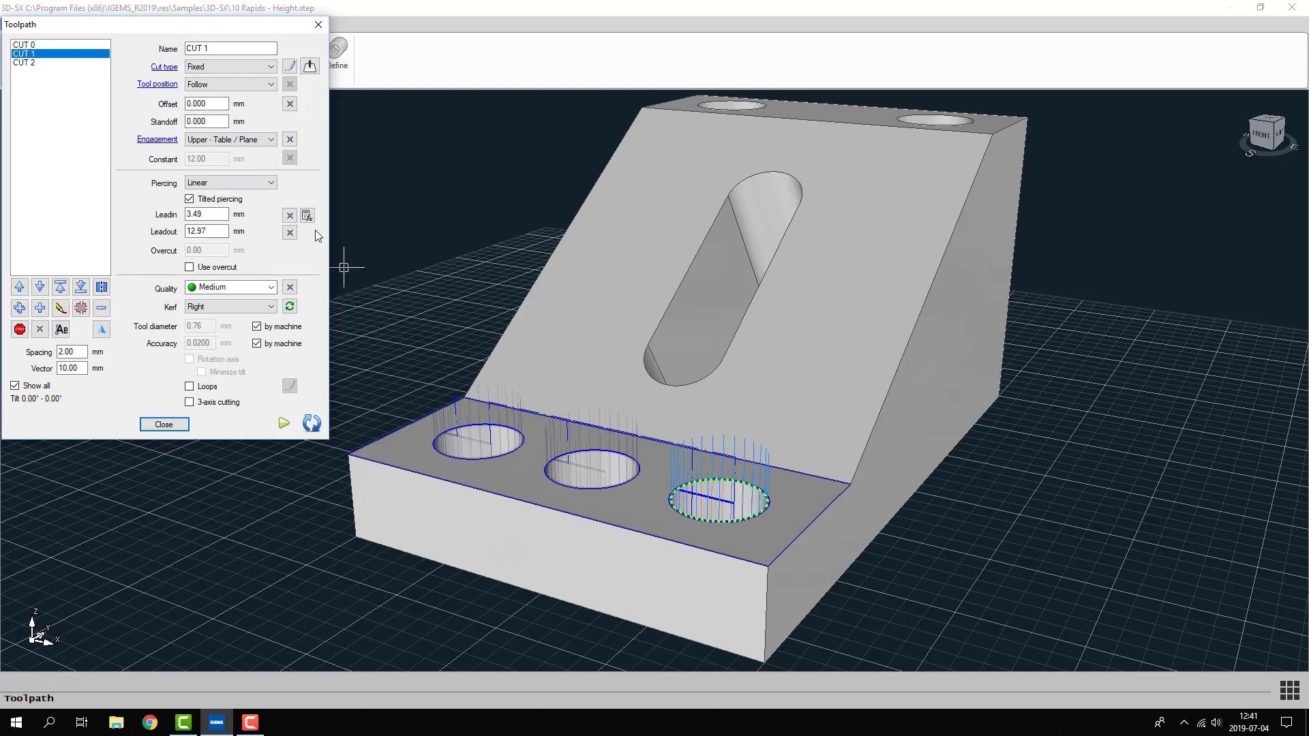
{"action": "left_click", "coordinate": [27, 63]}
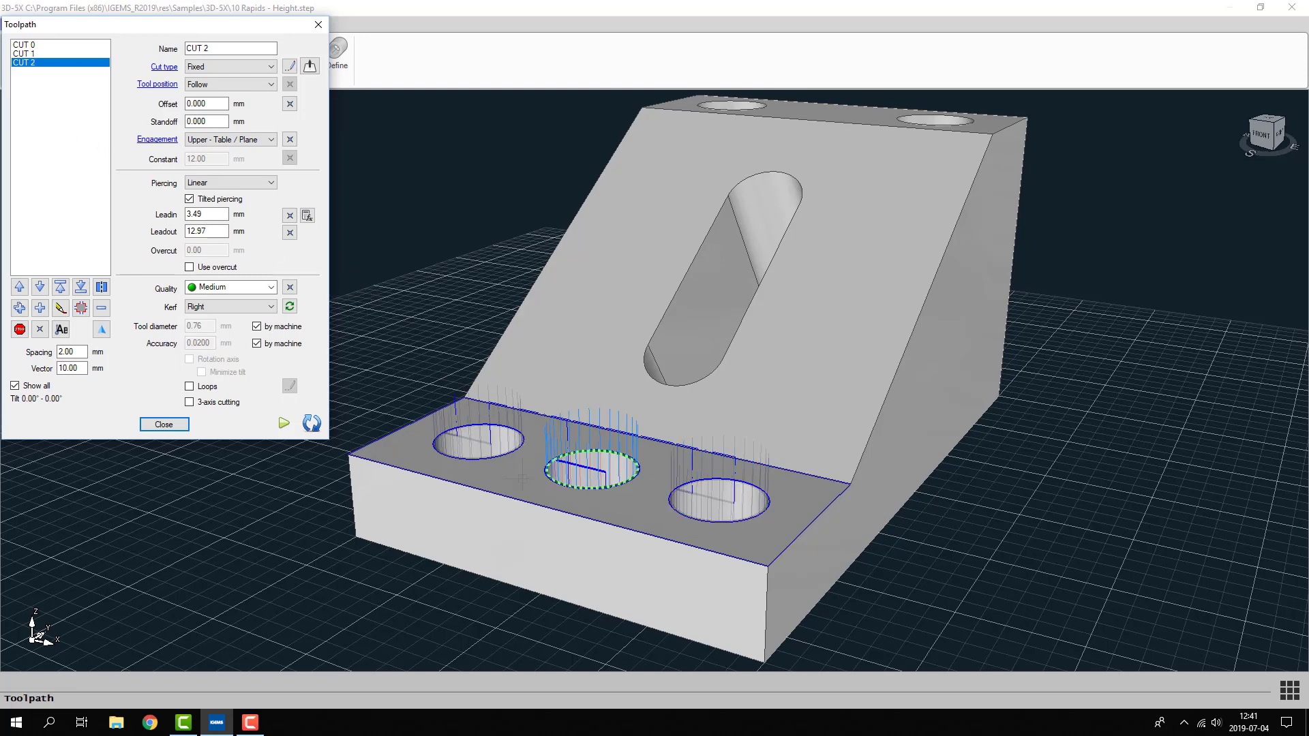
{"action": "left_click", "coordinate": [28, 55]}
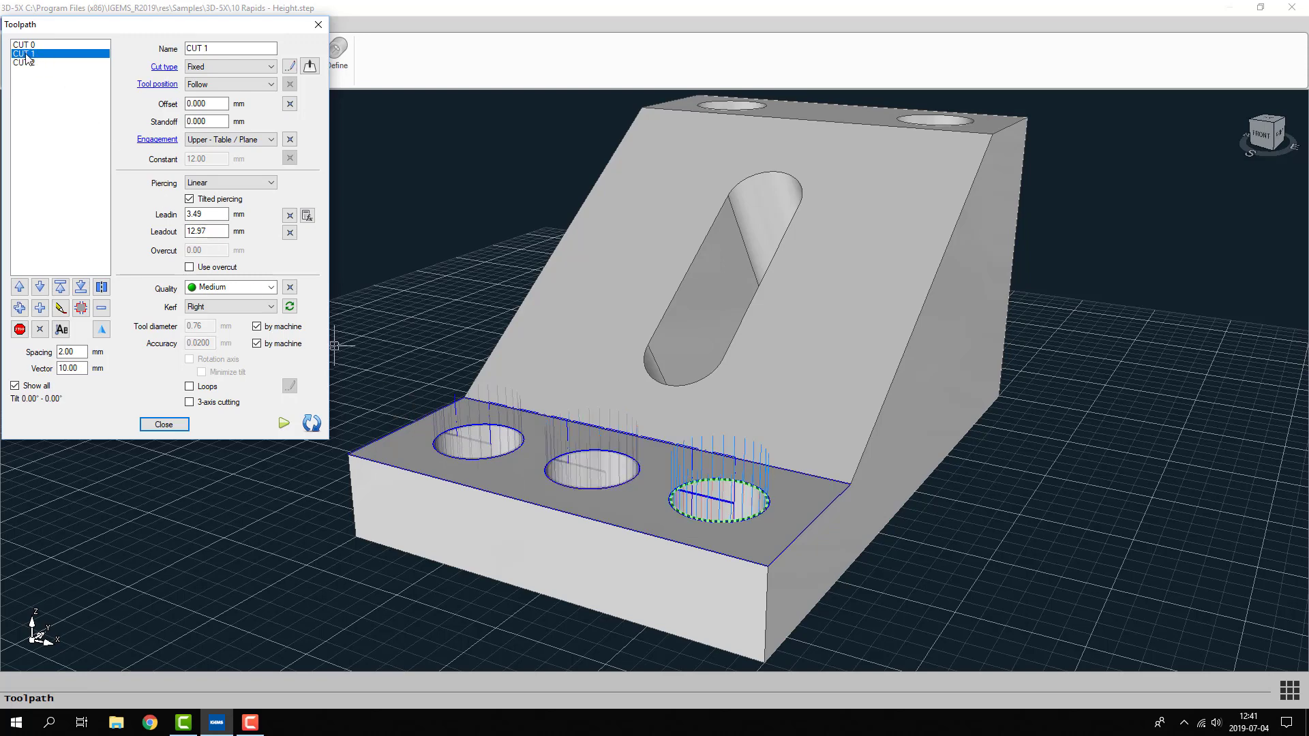
{"action": "left_click", "coordinate": [41, 287]}
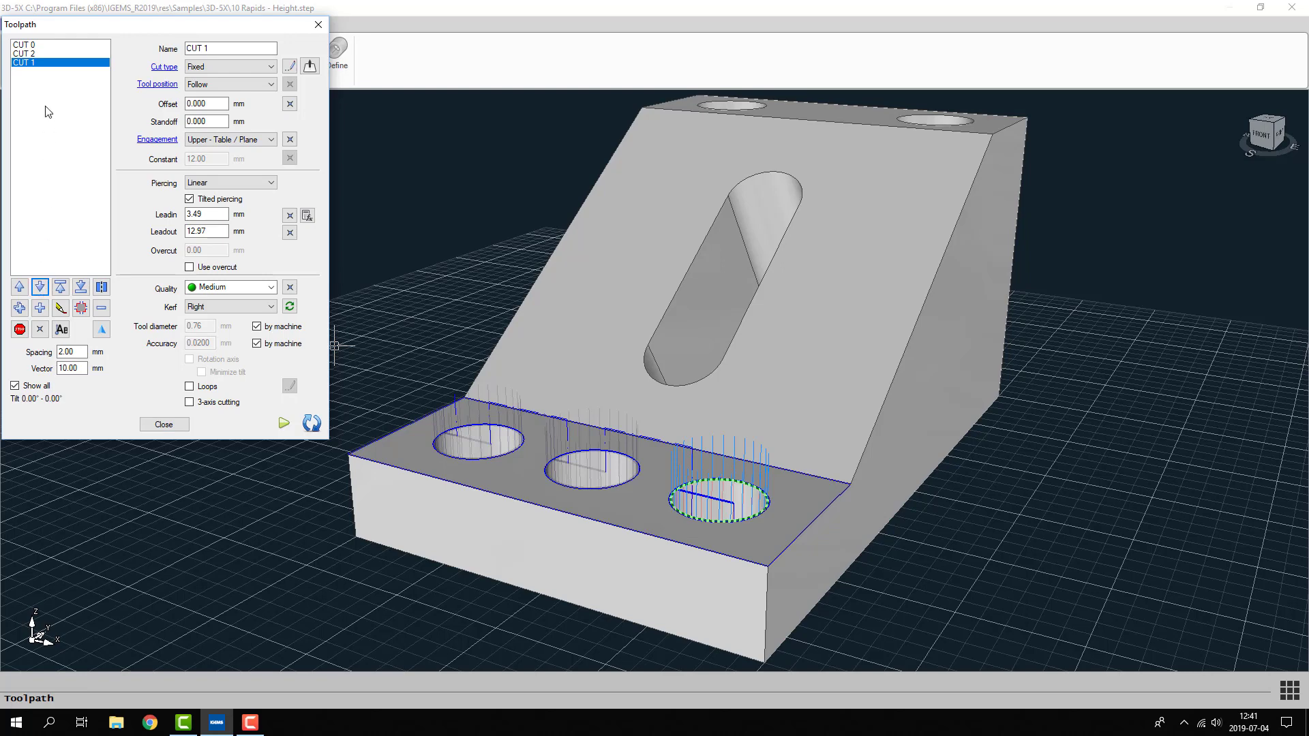
- Go through the cuts in their new order and move CUT 1 back above CUT 2
{"action": "left_click", "coordinate": [33, 46]}
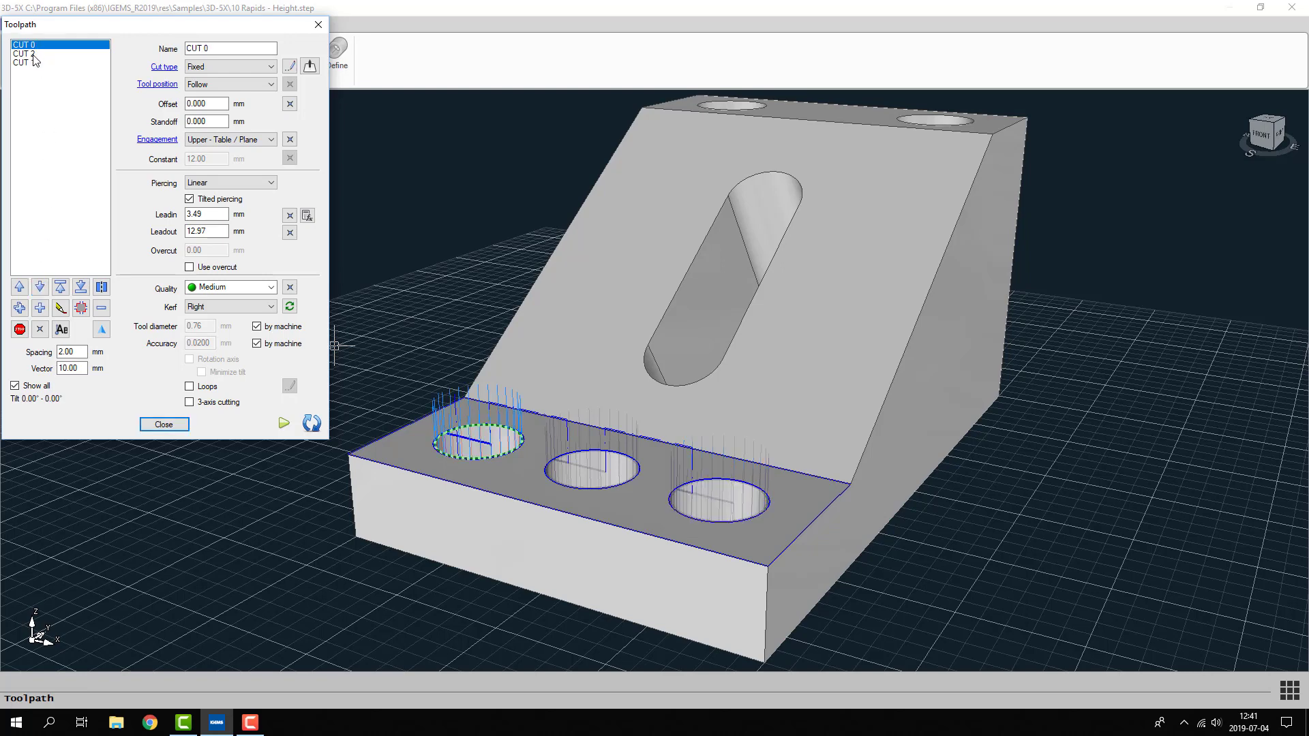
{"action": "left_click", "coordinate": [35, 54]}
{"action": "left_click", "coordinate": [34, 63]}
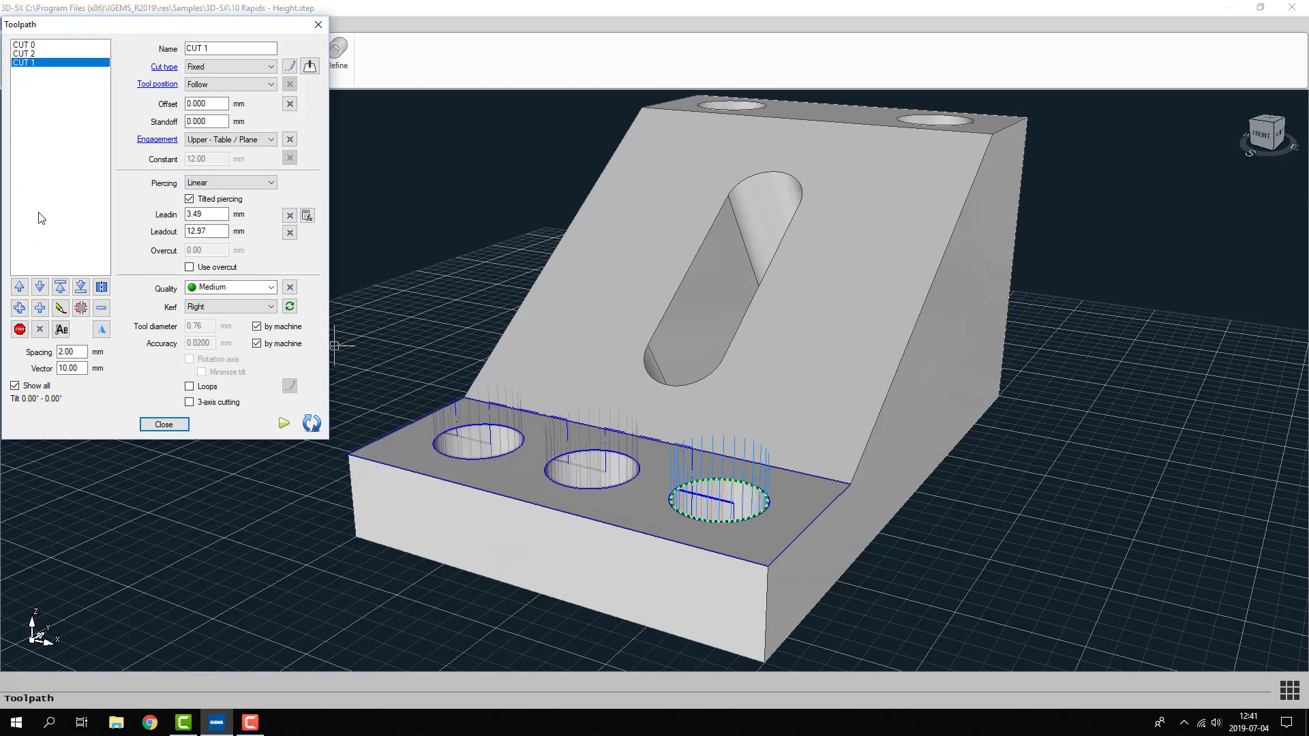
{"action": "left_click", "coordinate": [19, 286]}
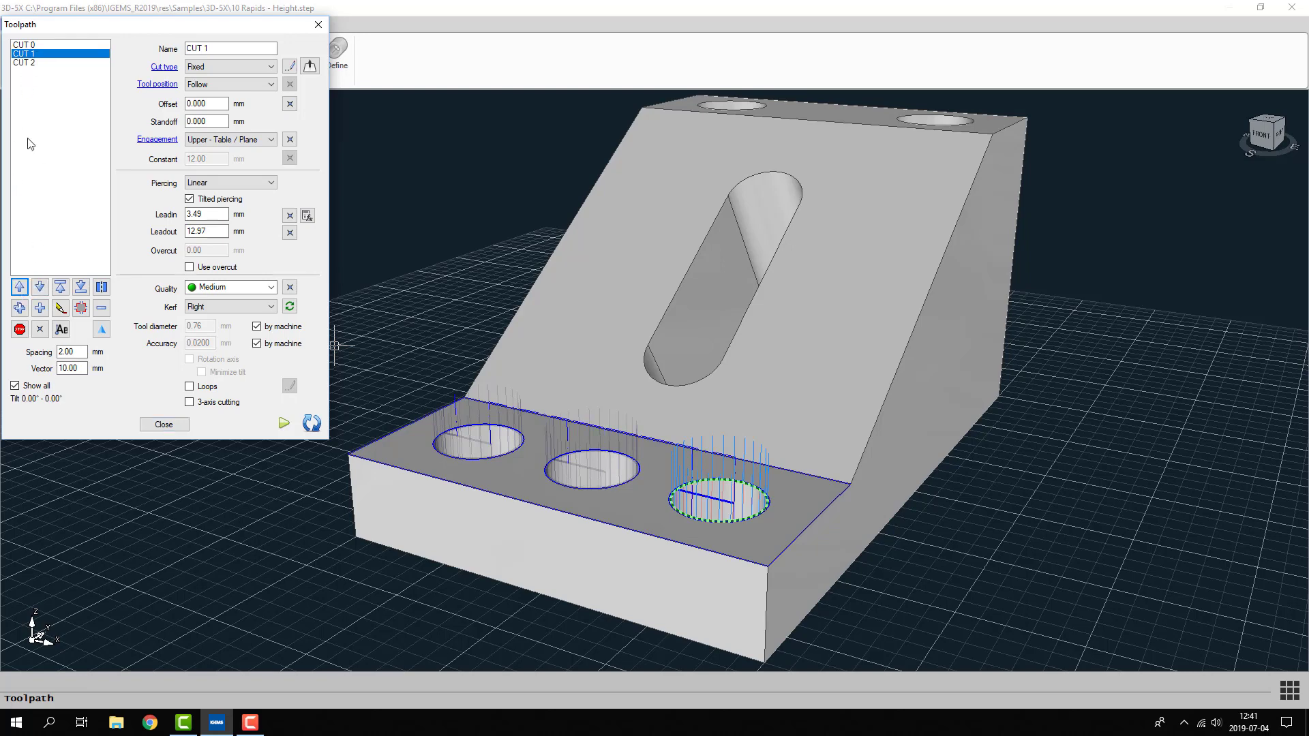
- Sort the toolpaths with the "Left to right" pattern and check the resulting cutting order
{"action": "left_click", "coordinate": [56, 227]}
{"action": "left_click", "coordinate": [101, 332]}
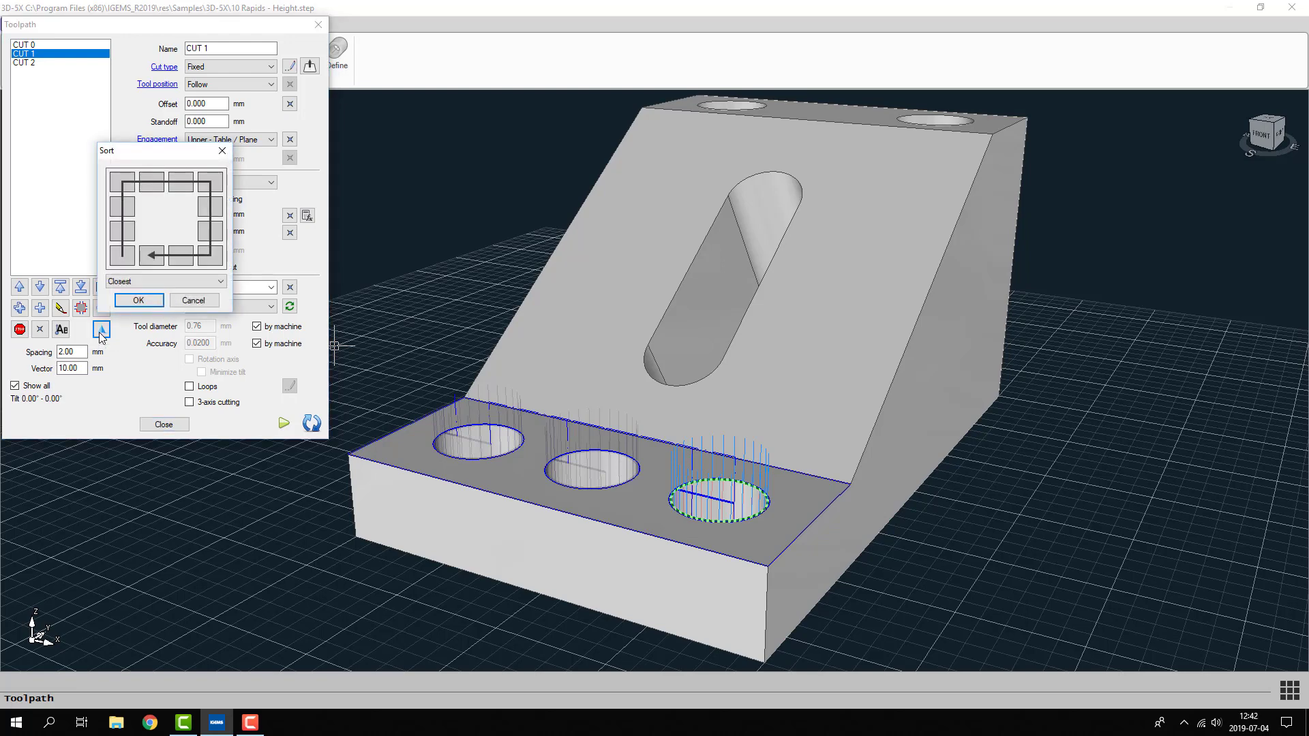
{"action": "left_click", "coordinate": [166, 231]}
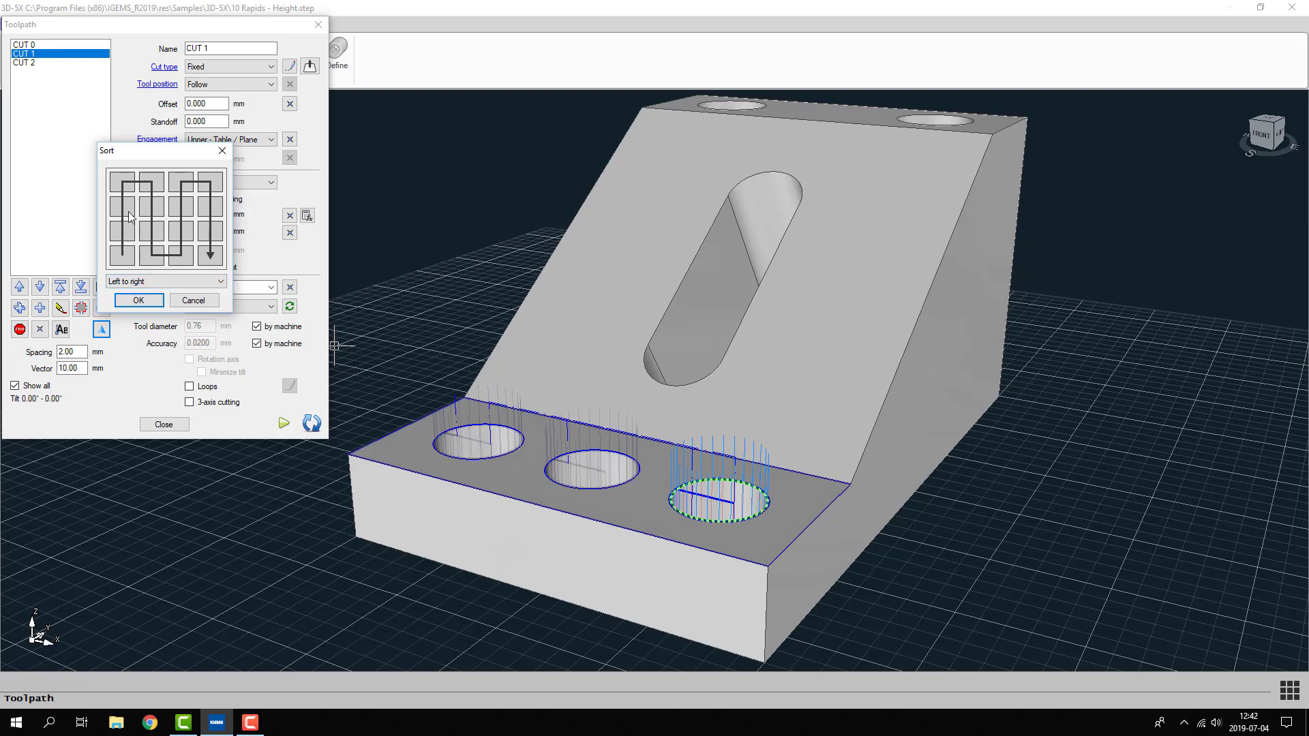
{"action": "left_click", "coordinate": [139, 302]}
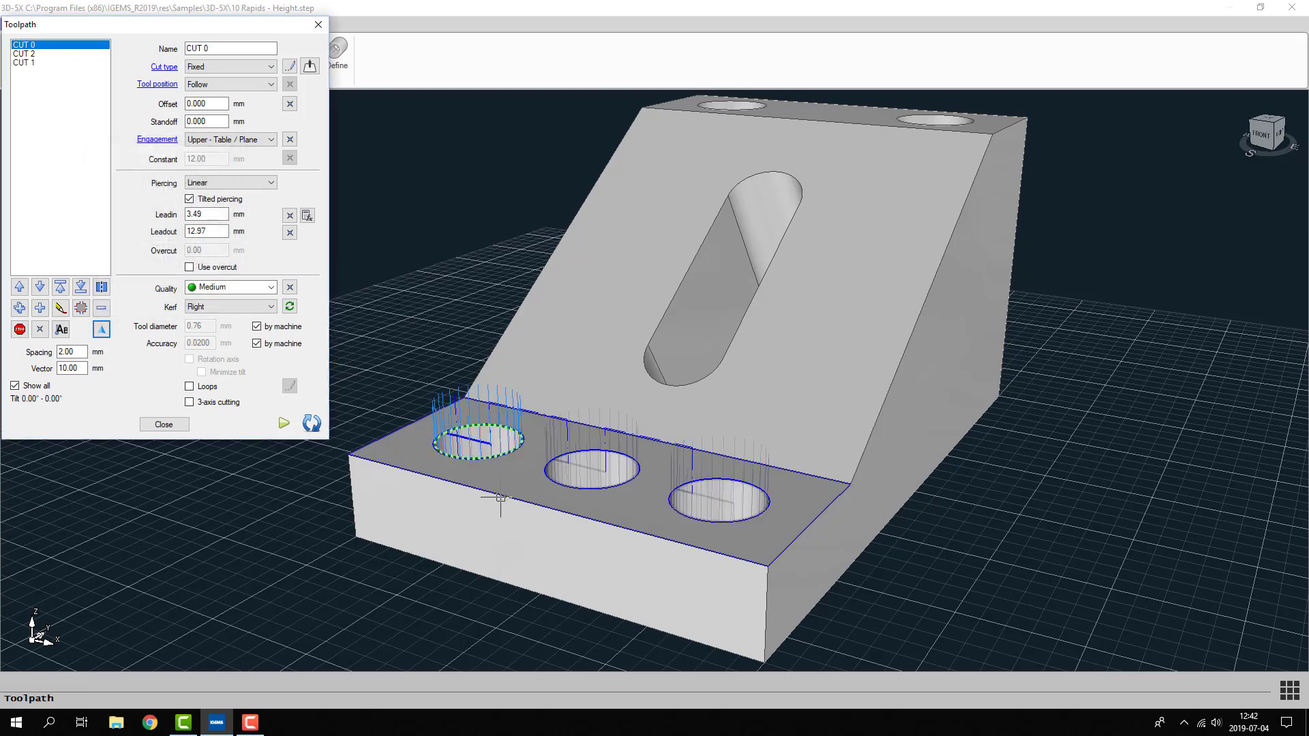
{"action": "left_click", "coordinate": [23, 54]}
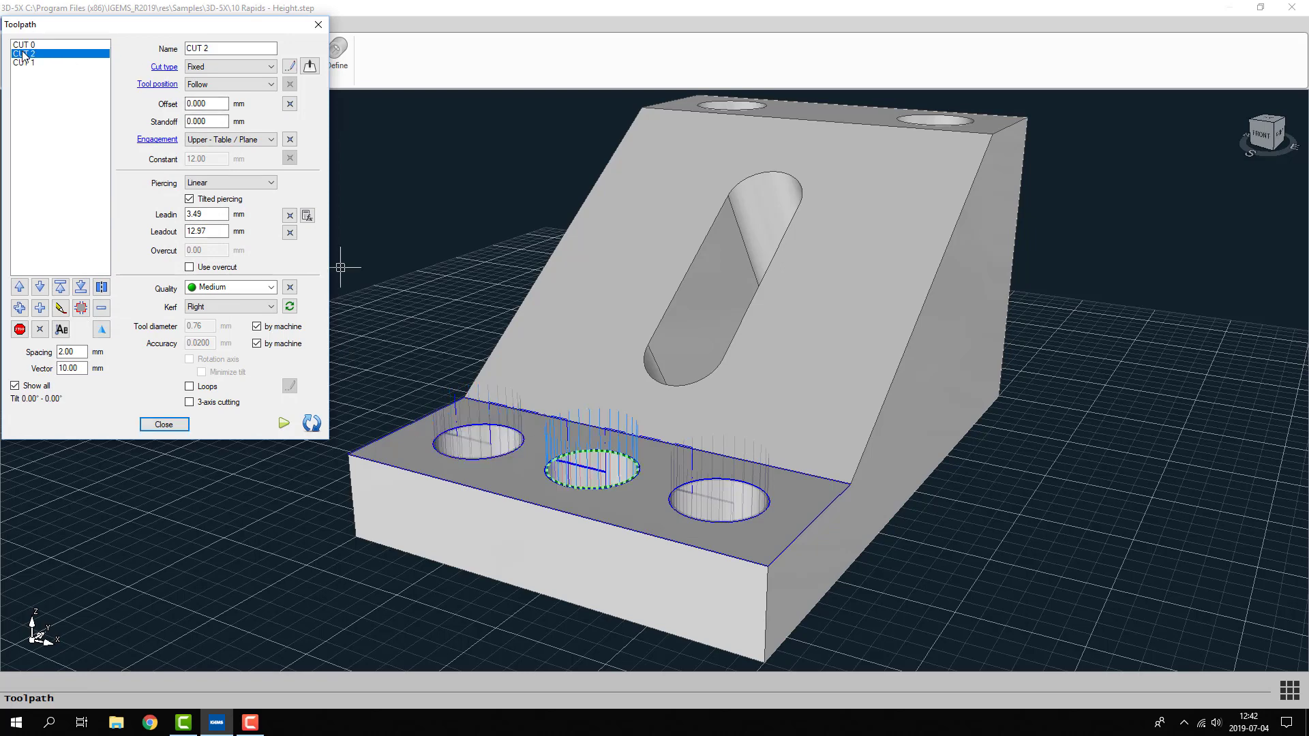
{"action": "left_click", "coordinate": [21, 63]}
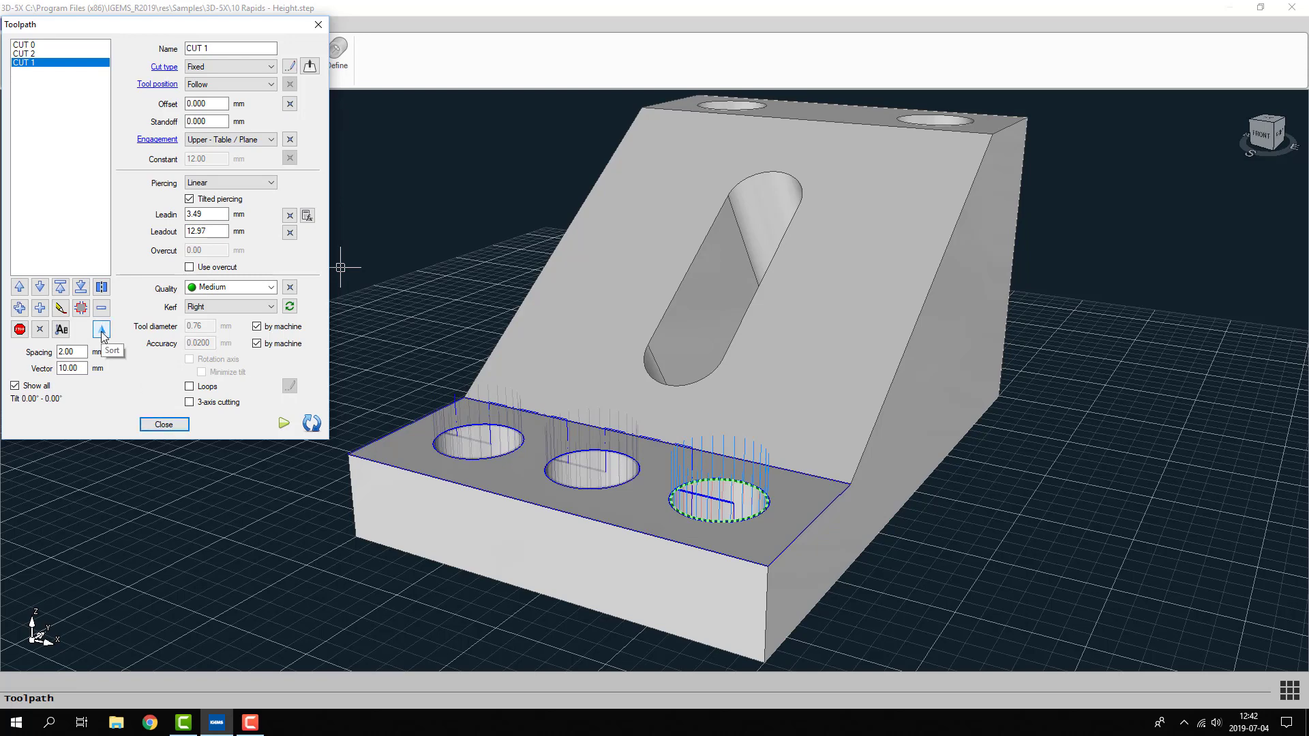
{"action": "left_click", "coordinate": [162, 426]}
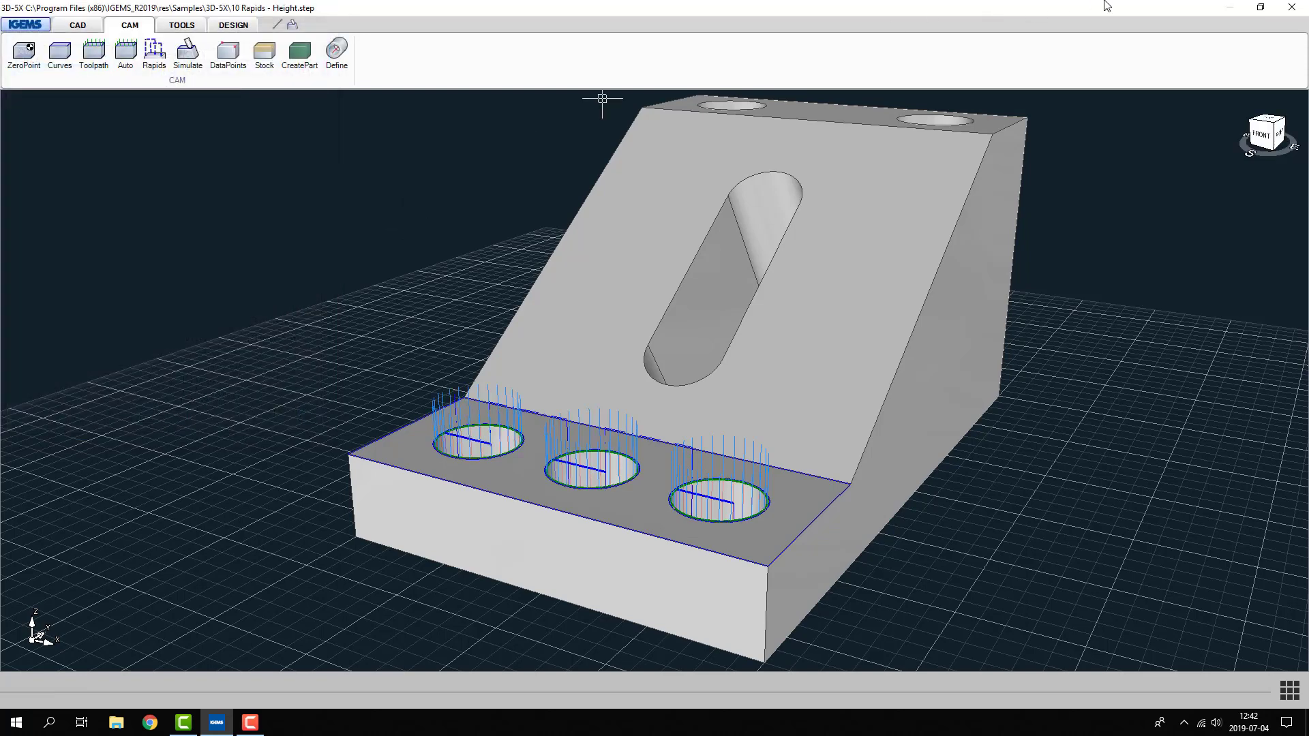
- Close the 3D-5X model without saving and return to the main drawing
{"action": "left_click", "coordinate": [1292, 7]}
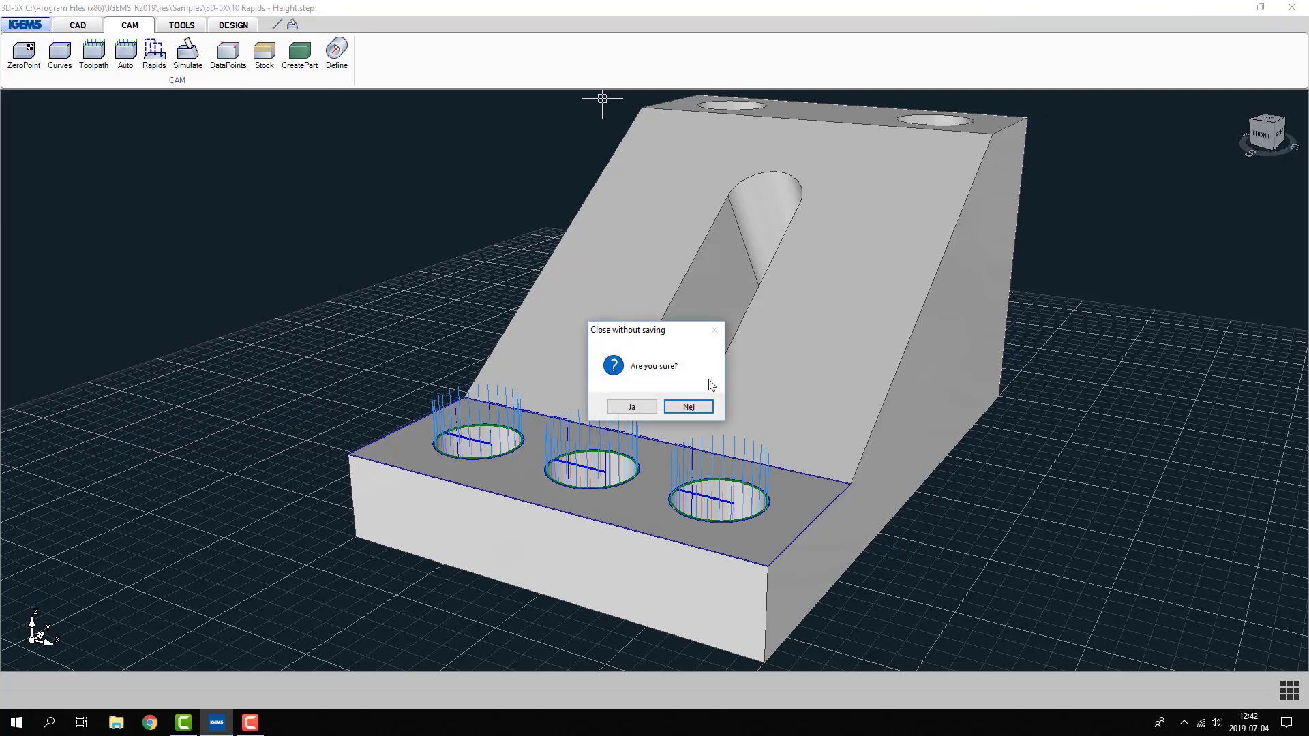
{"action": "left_click", "coordinate": [633, 407]}
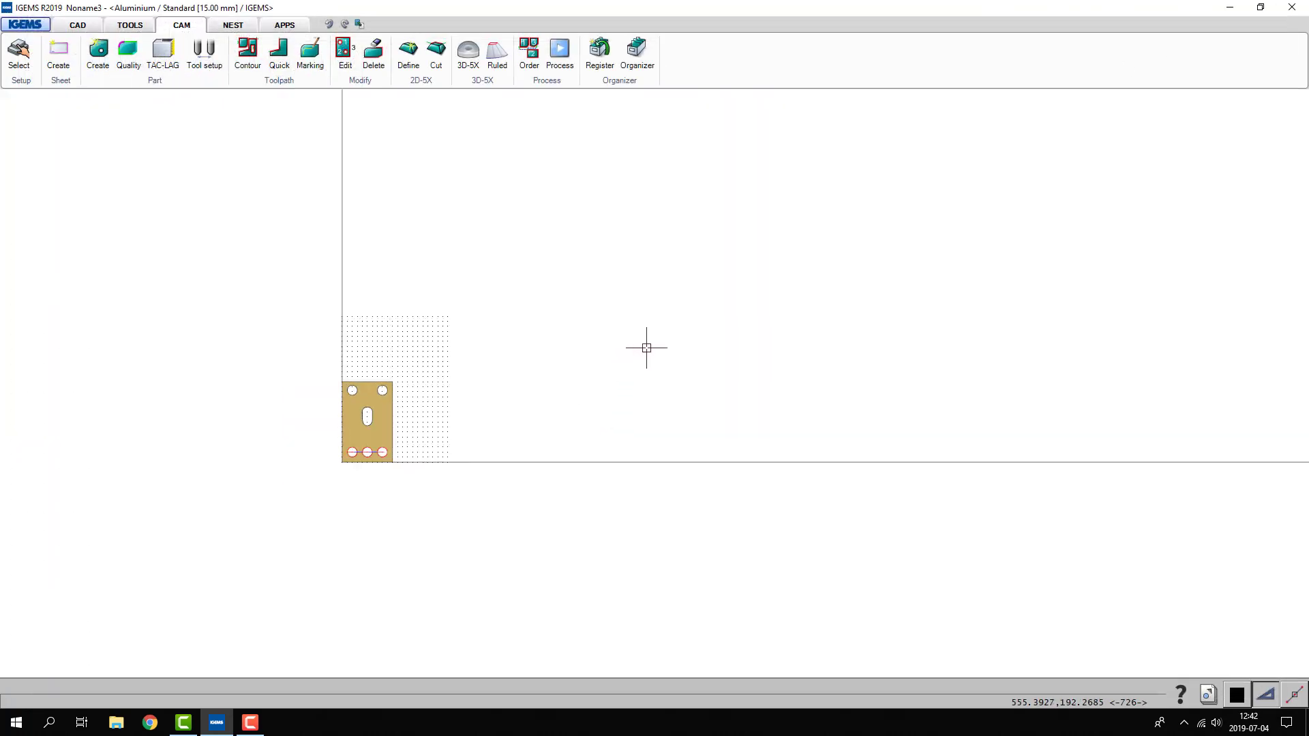
- Process the part with the existing machine parameters, including TAC, VOC and LAG, and open it in the 5x simulator
{"action": "scroll", "coordinate": [264, 424], "scroll_direction": "up", "scroll_amount": 3}
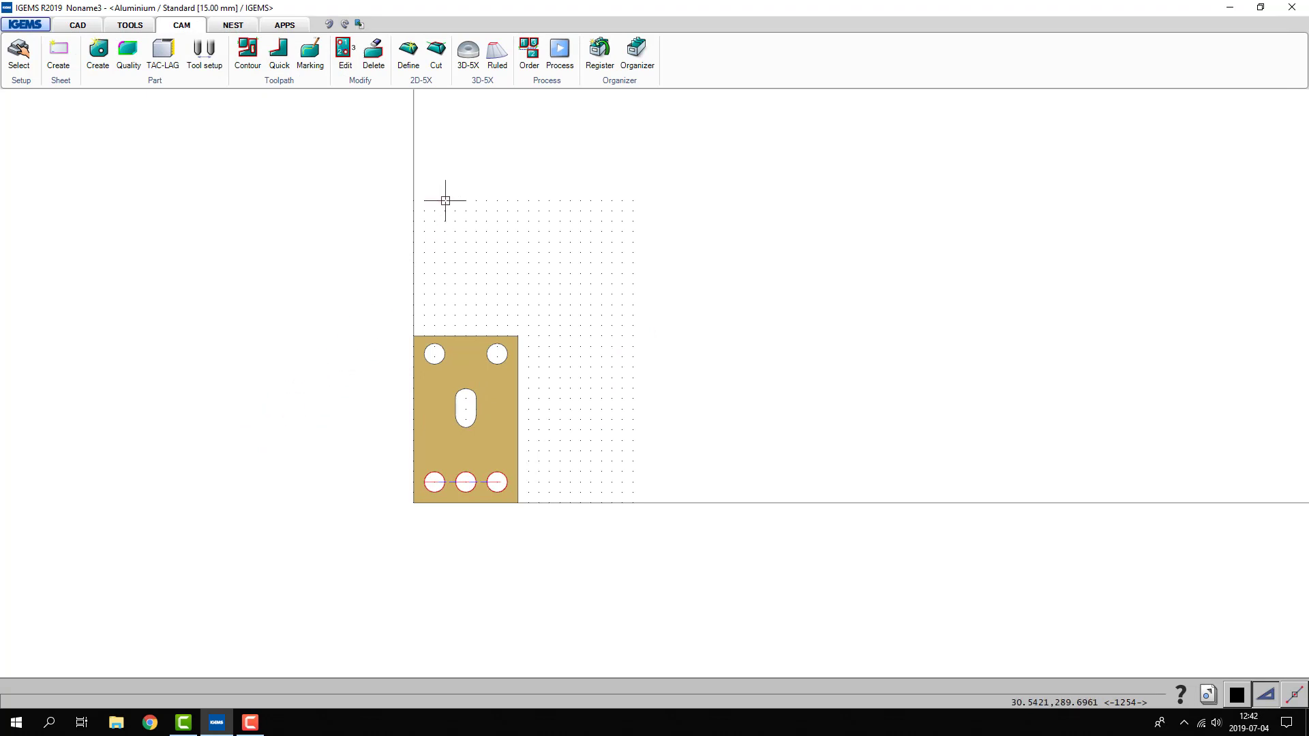
{"action": "right_click", "coordinate": [543, 302]}
{"action": "left_click", "coordinate": [543, 307]}
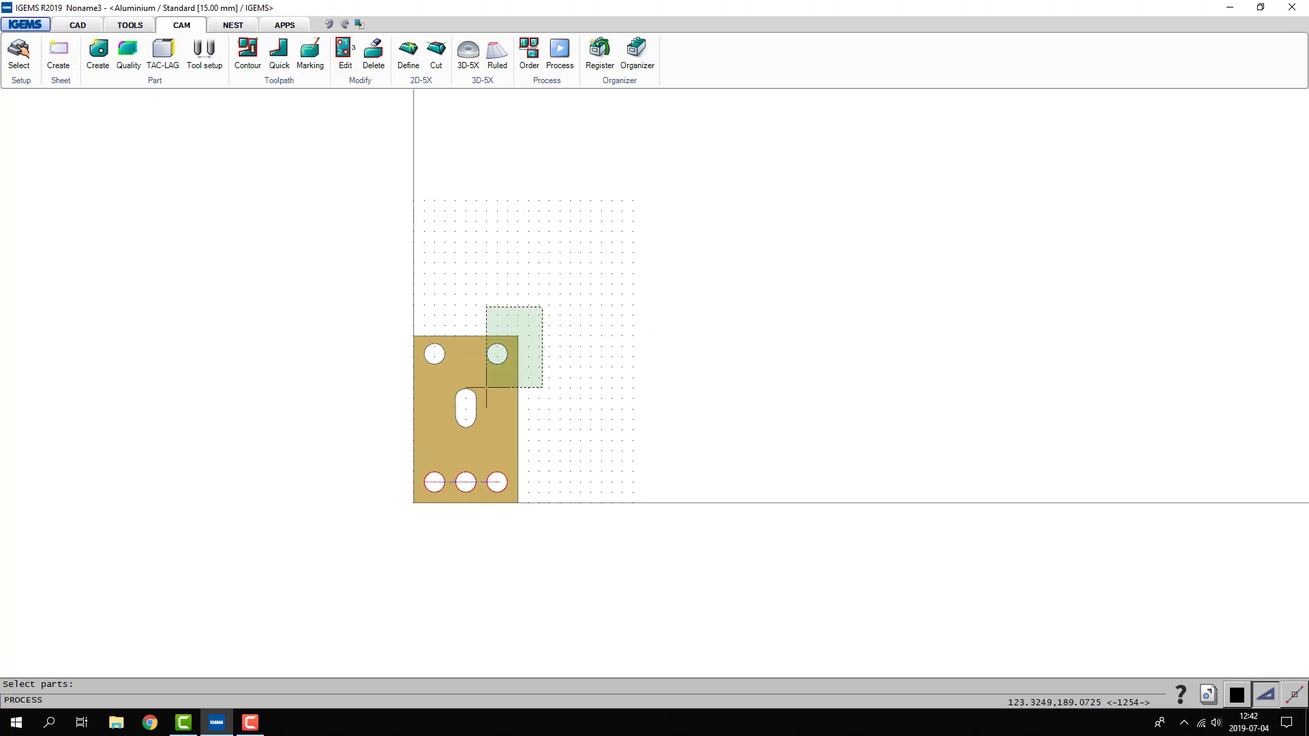
{"action": "left_click", "coordinate": [485, 389]}
{"action": "right_click", "coordinate": [476, 394]}
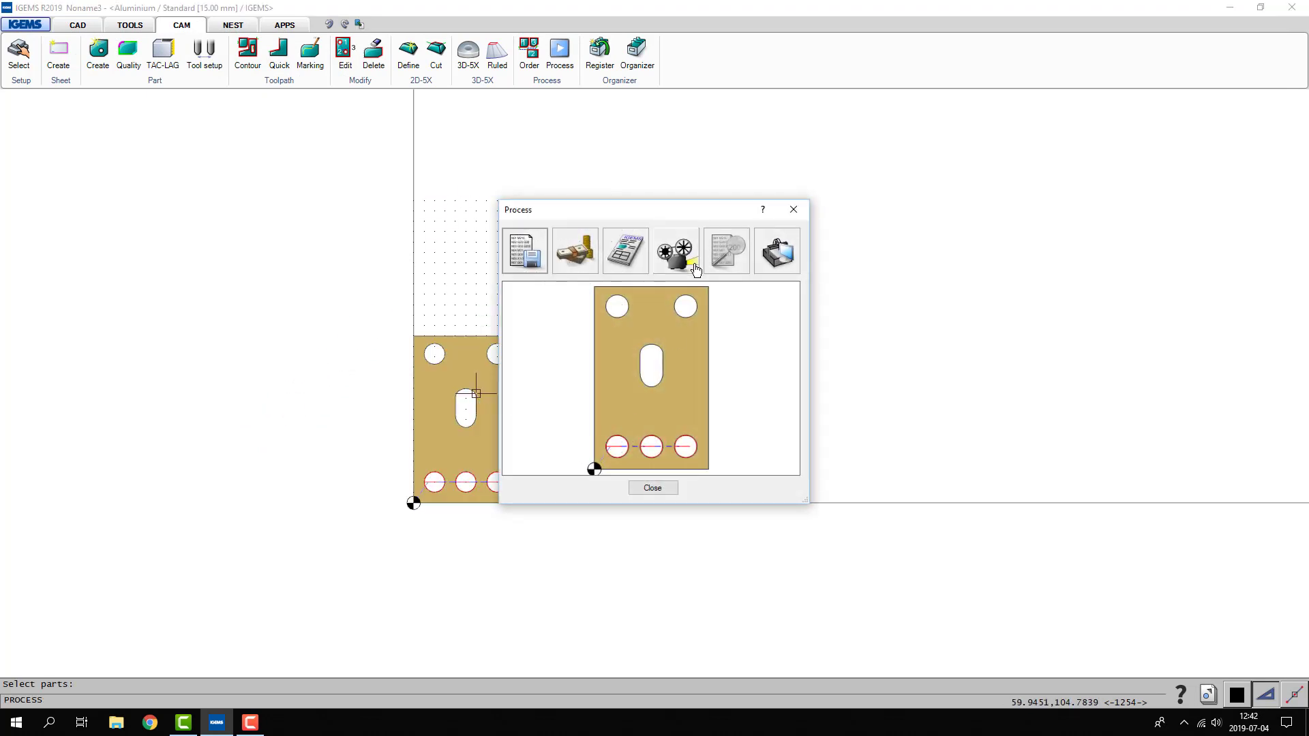
{"action": "left_click", "coordinate": [696, 270]}
{"action": "left_click", "coordinate": [692, 285]}
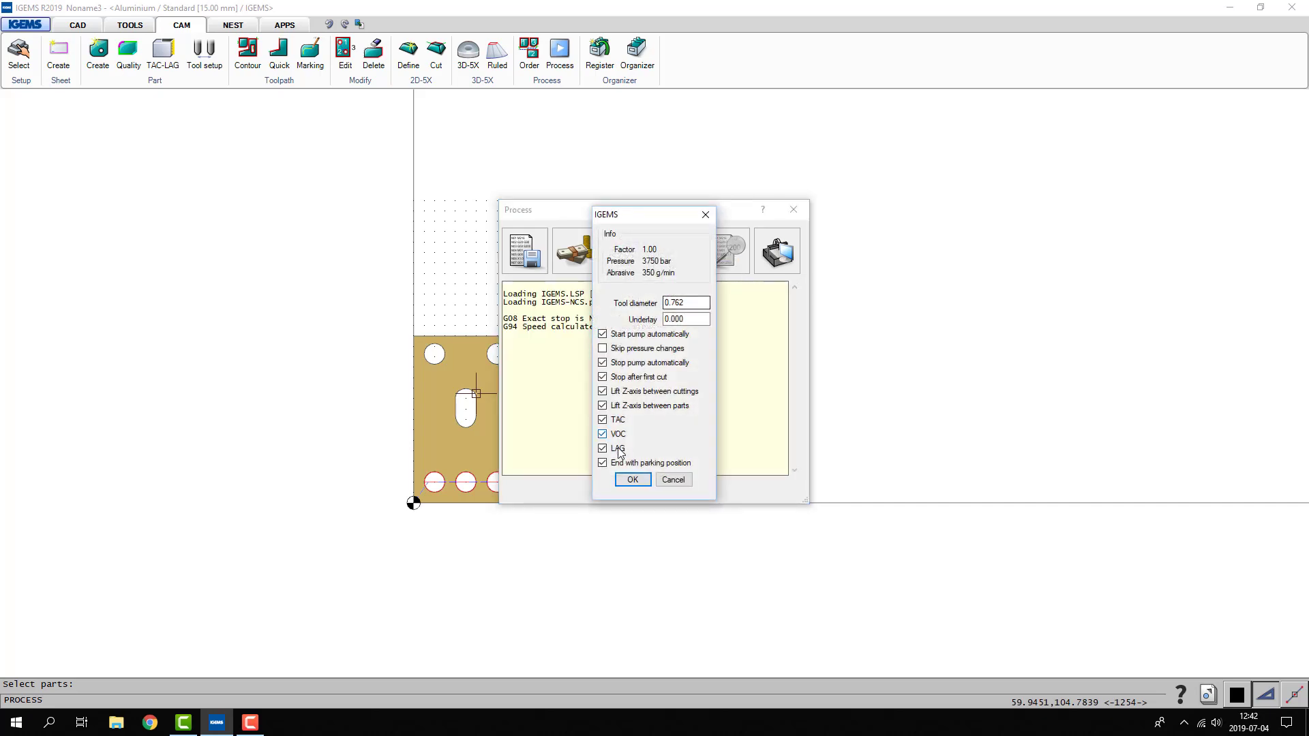
{"action": "left_click", "coordinate": [627, 478]}
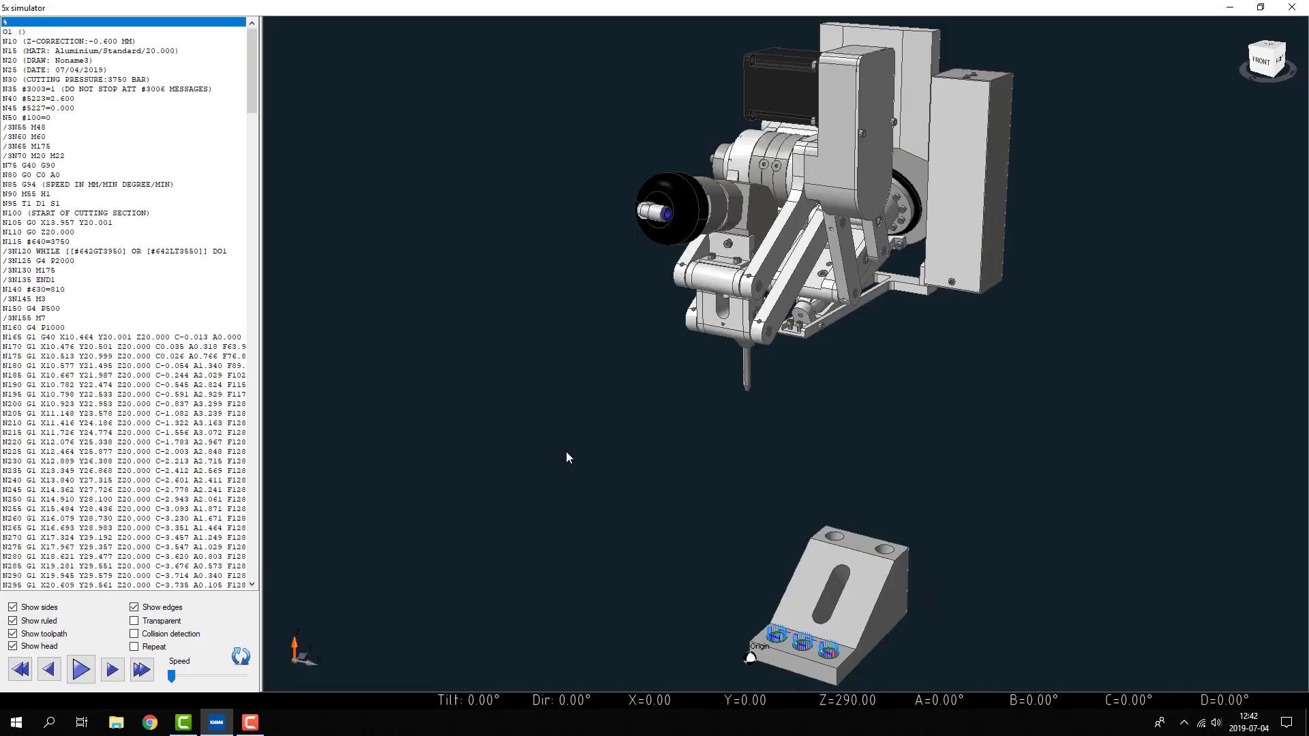
- Hide the toolpath in the simulator, make the model transparent and enable collision detection
{"action": "scroll", "coordinate": [634, 540], "scroll_direction": "down", "scroll_amount": 3}
{"action": "scroll", "coordinate": [742, 641], "scroll_direction": "up", "scroll_amount": 4}
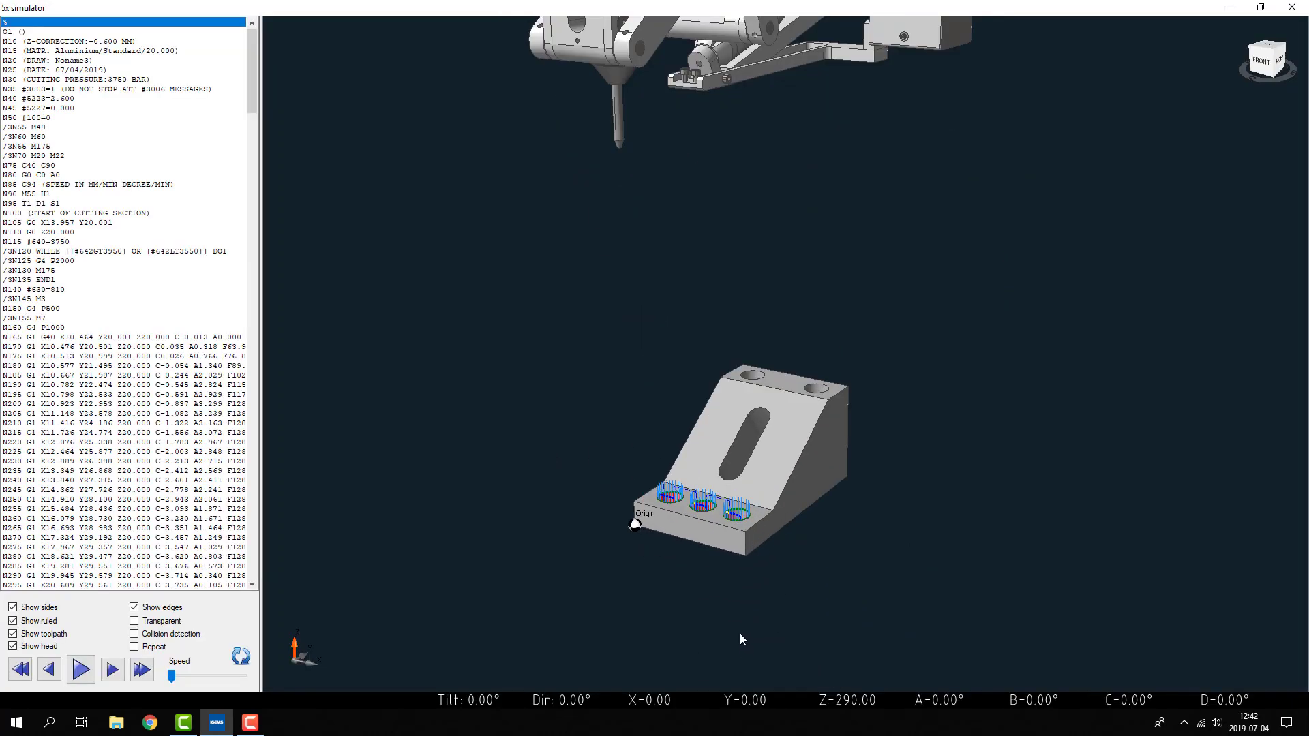
{"action": "scroll", "coordinate": [693, 457], "scroll_direction": "up", "scroll_amount": 3}
{"action": "scroll", "coordinate": [693, 451], "scroll_direction": "up", "scroll_amount": 1}
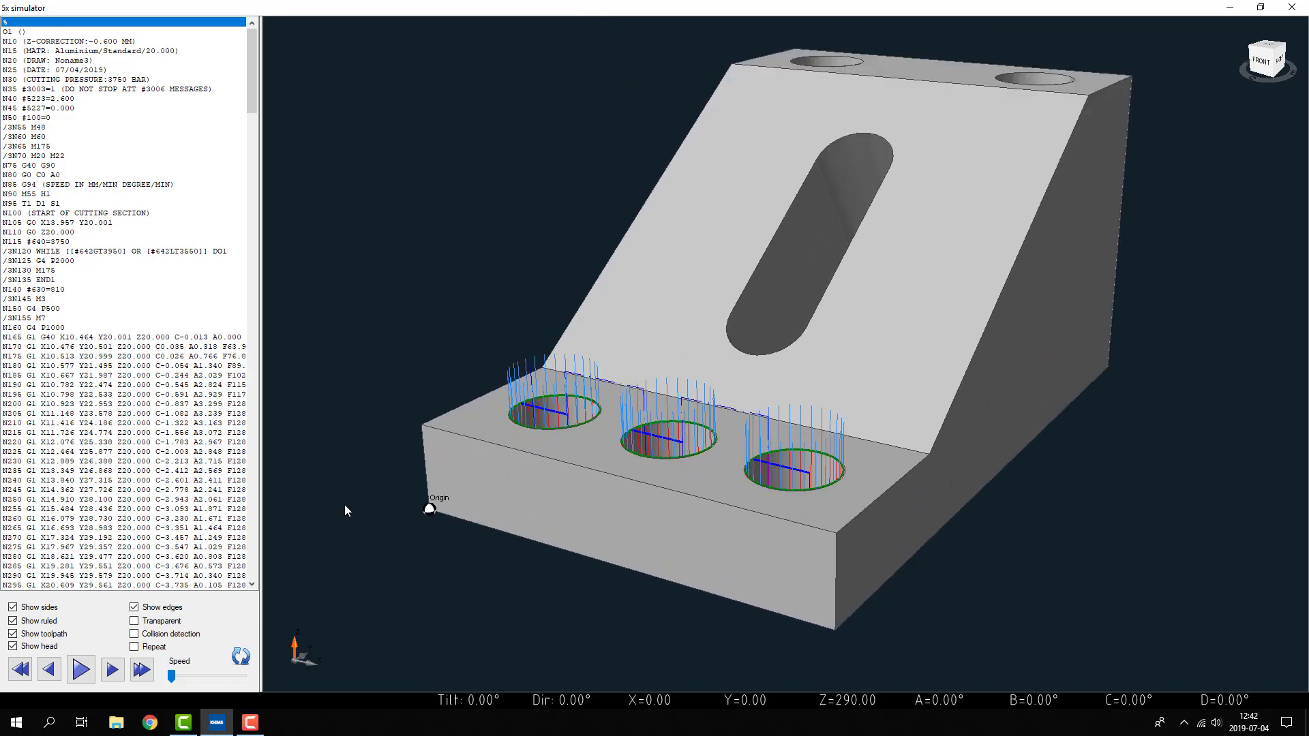
{"action": "left_click", "coordinate": [39, 634]}
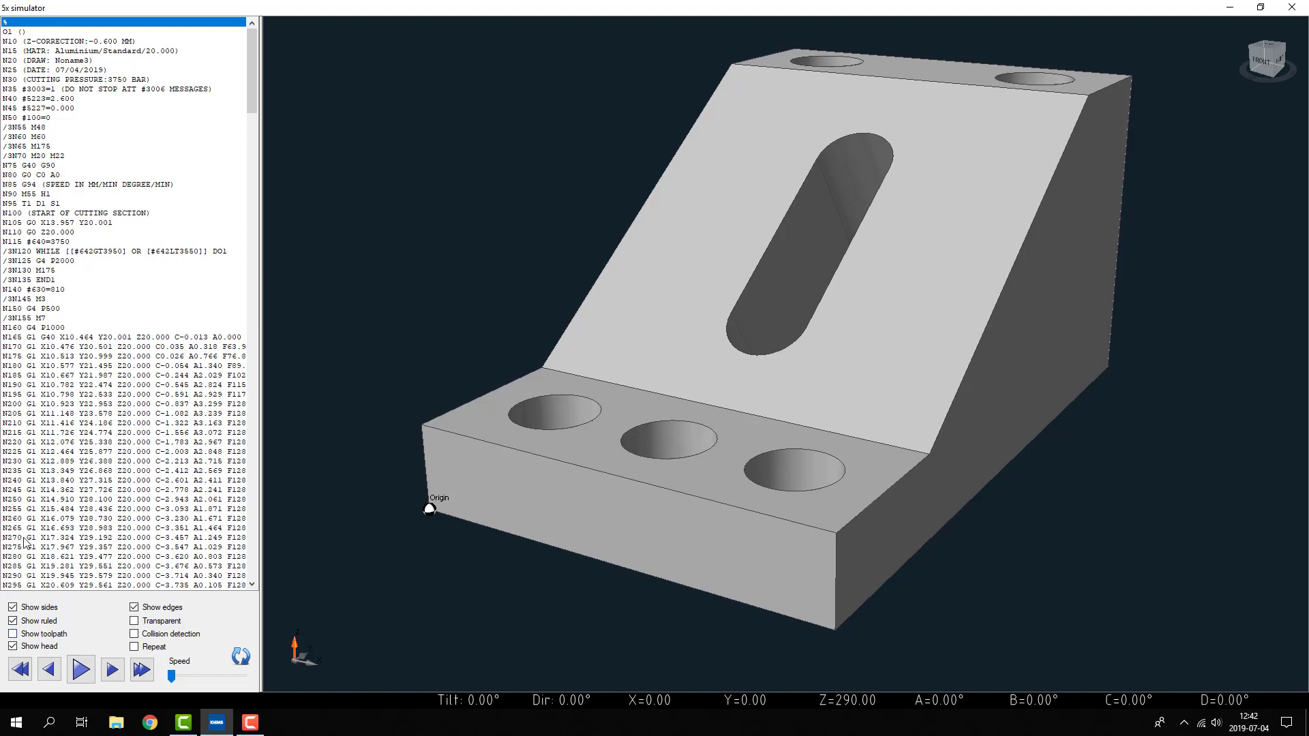
{"action": "left_click", "coordinate": [135, 621]}
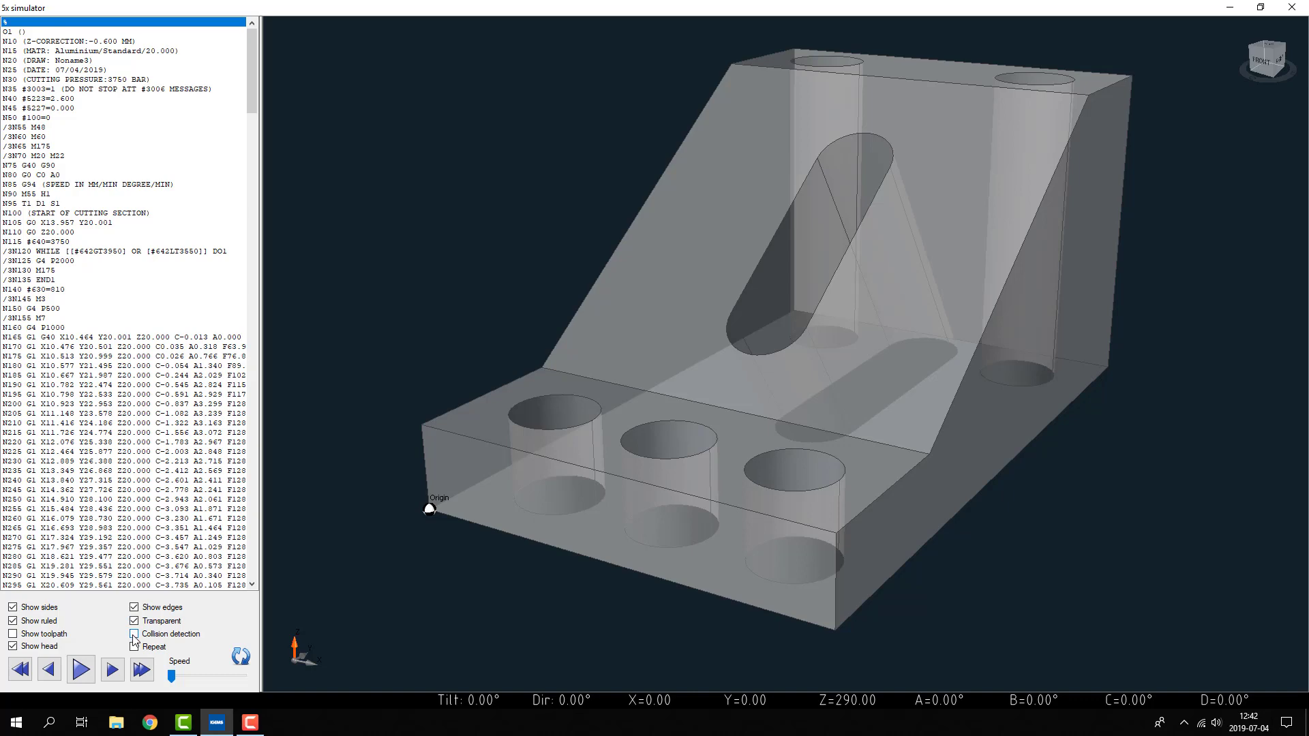
{"action": "left_click", "coordinate": [135, 635]}
- Play the cutting simulation with the model in view and acknowledge the collision message
{"action": "scroll", "coordinate": [433, 612], "scroll_direction": "down", "scroll_amount": 5}
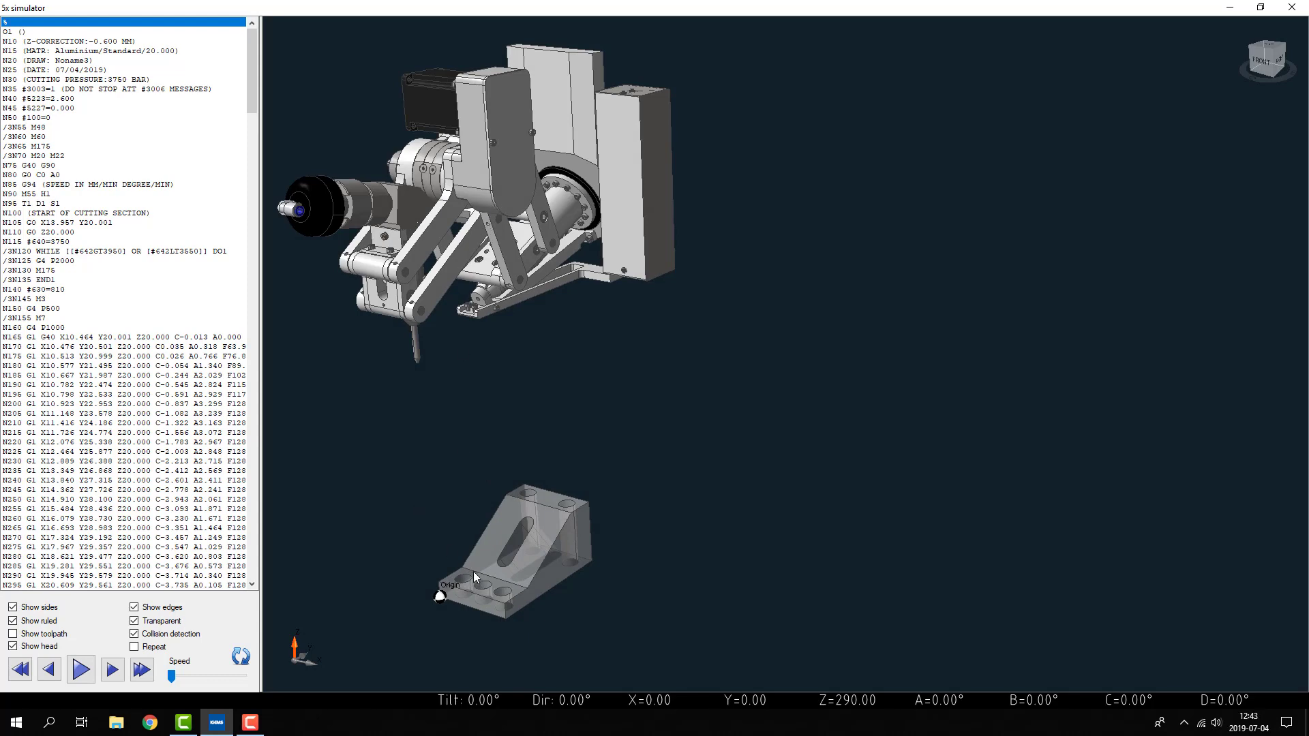
{"action": "scroll", "coordinate": [473, 572], "scroll_direction": "up", "scroll_amount": 5}
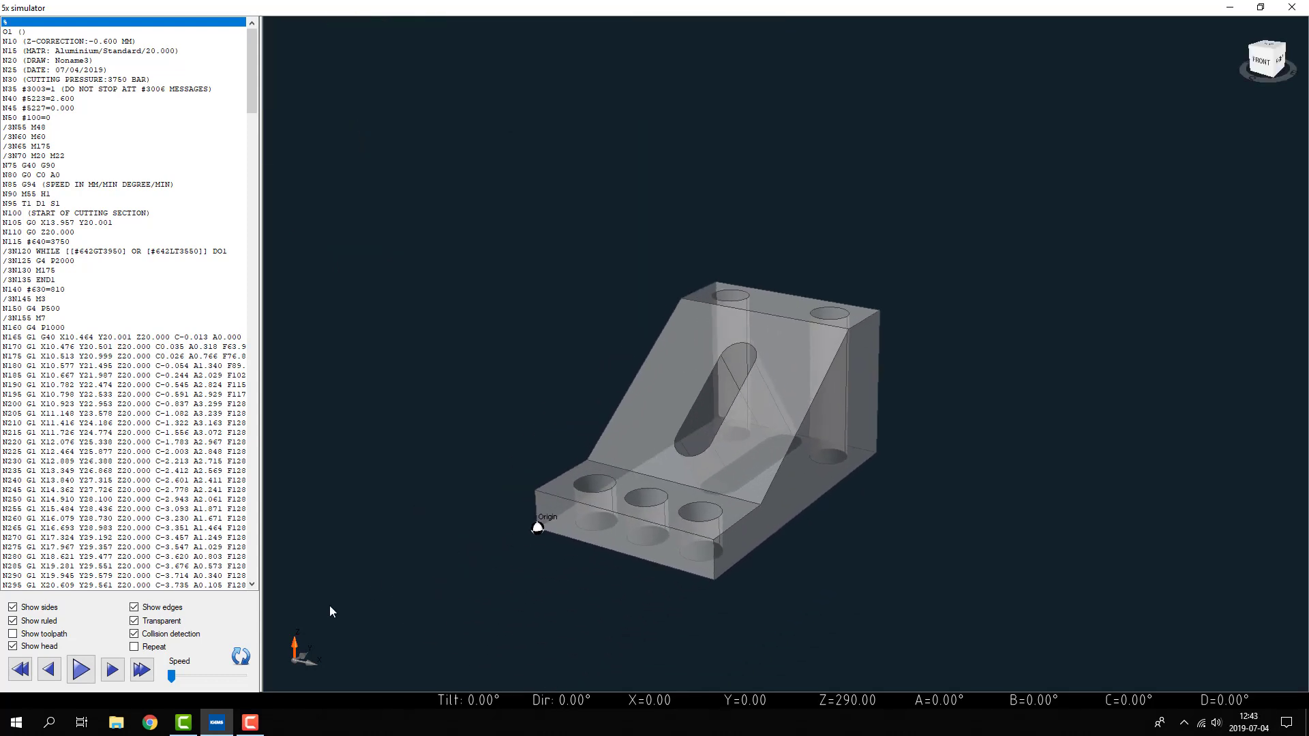
{"action": "left_click", "coordinate": [81, 669]}
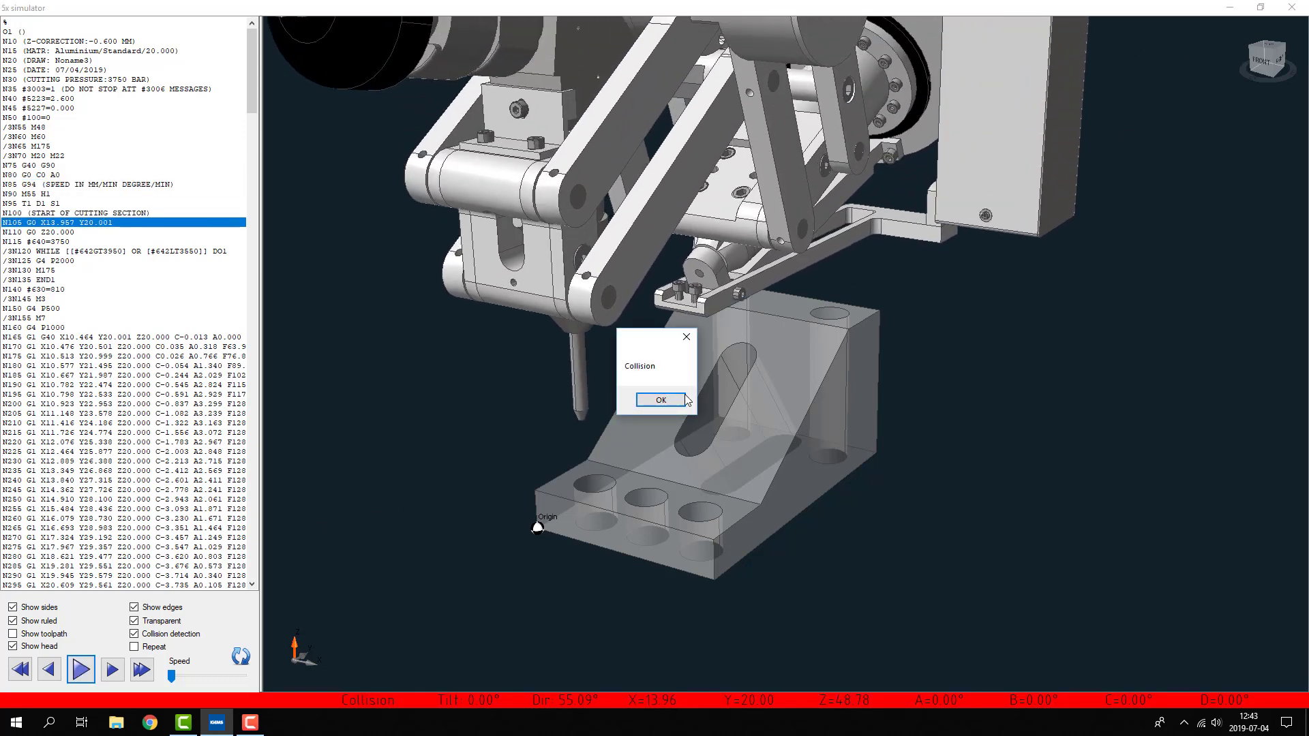
{"action": "key", "text": "Return"}
- Continue the simulation in the right side view and inspect the cutting head against the model from other angles
{"action": "left_click", "coordinate": [1280, 60]}
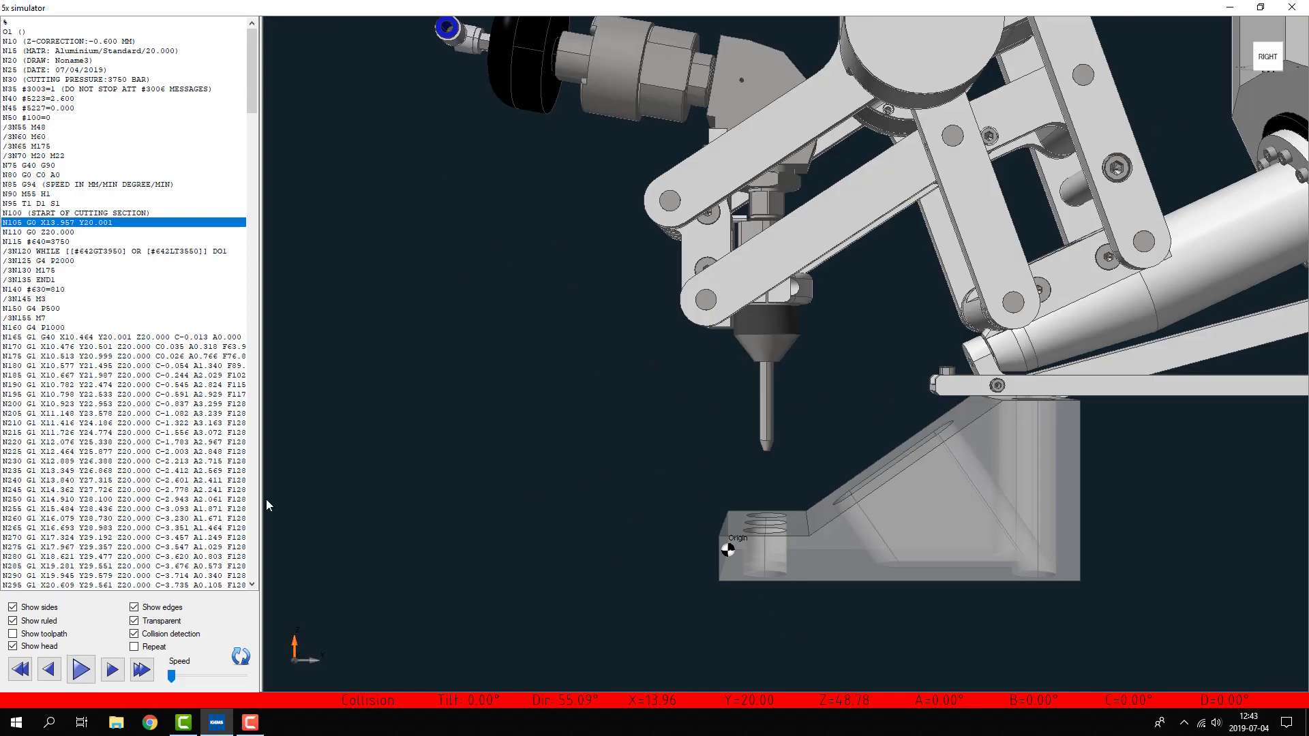
{"action": "left_click", "coordinate": [81, 671]}
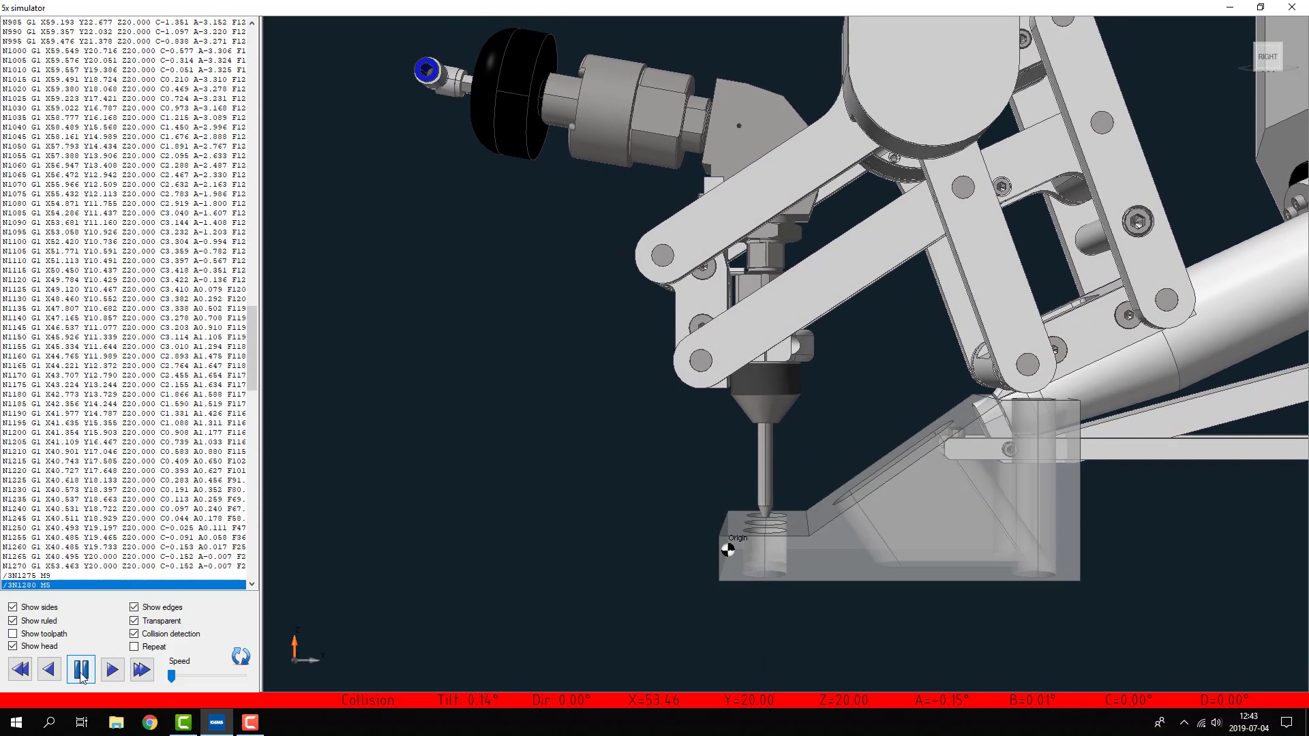
{"action": "left_click", "coordinate": [1258, 51]}
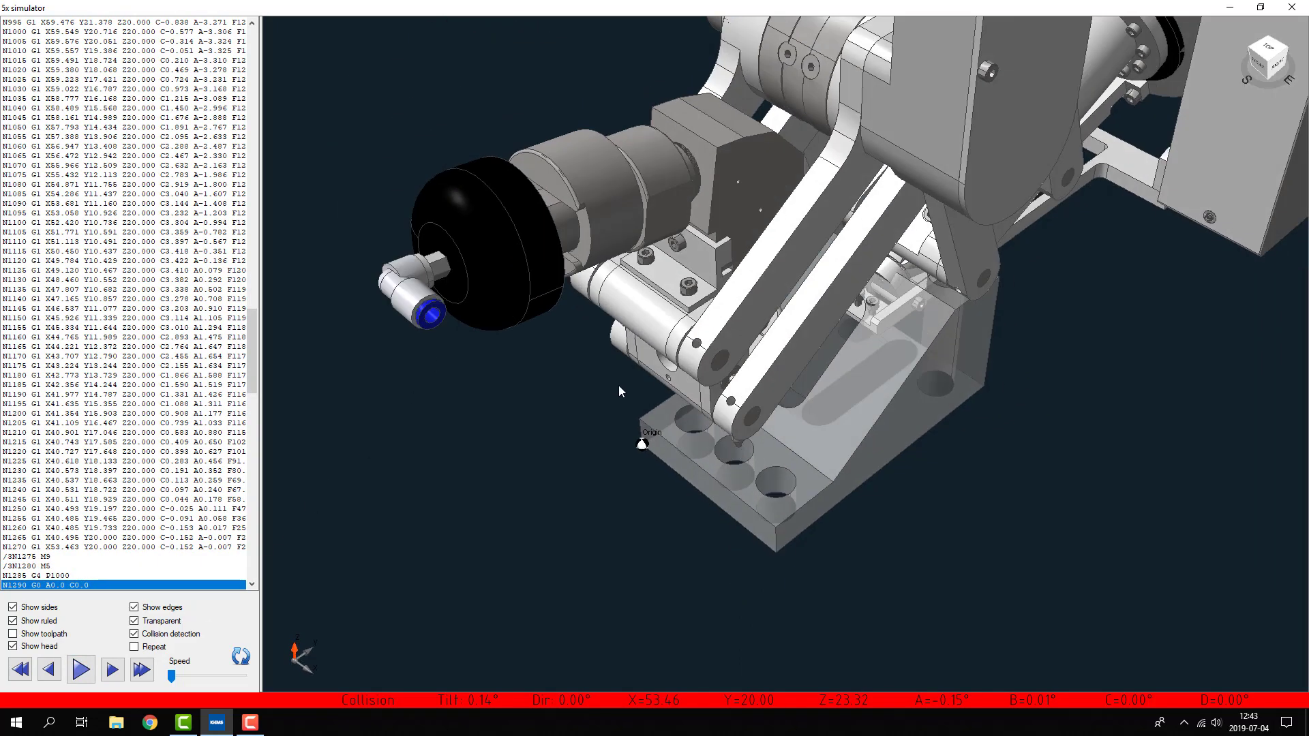
{"action": "scroll", "coordinate": [640, 541], "scroll_direction": "down", "scroll_amount": 3}
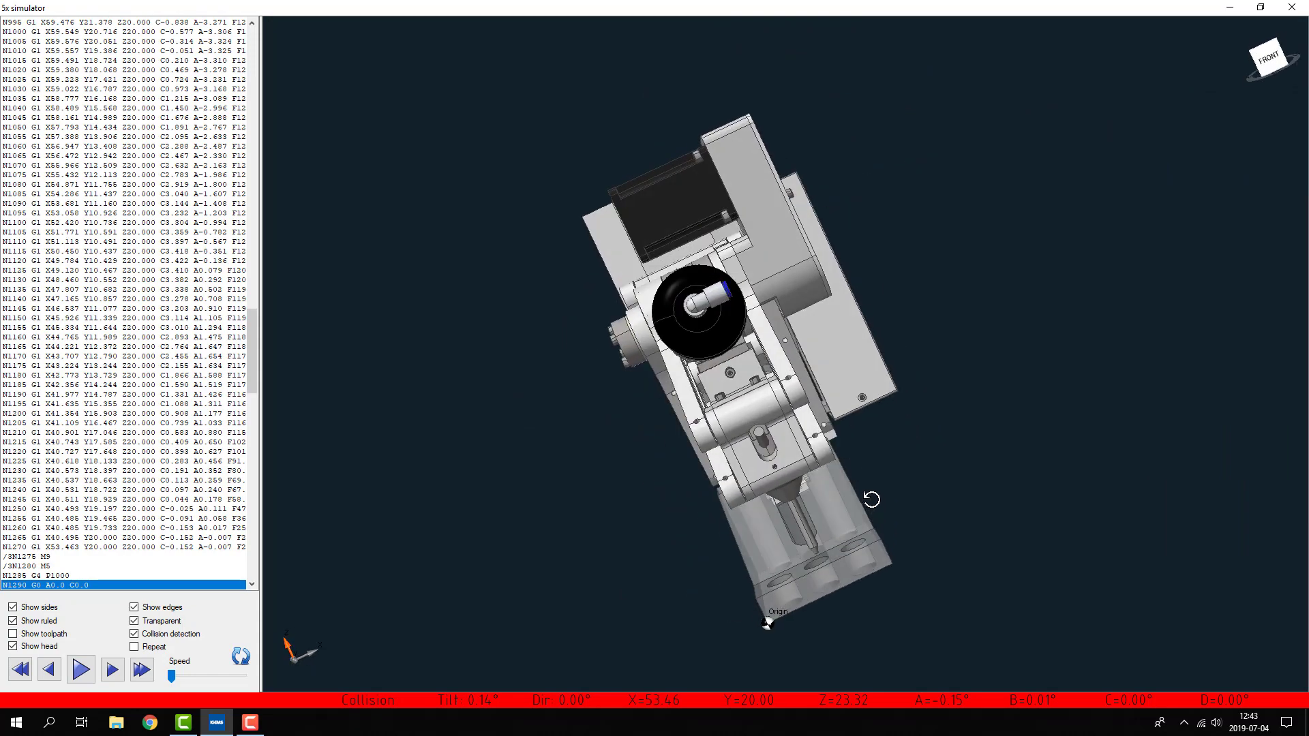